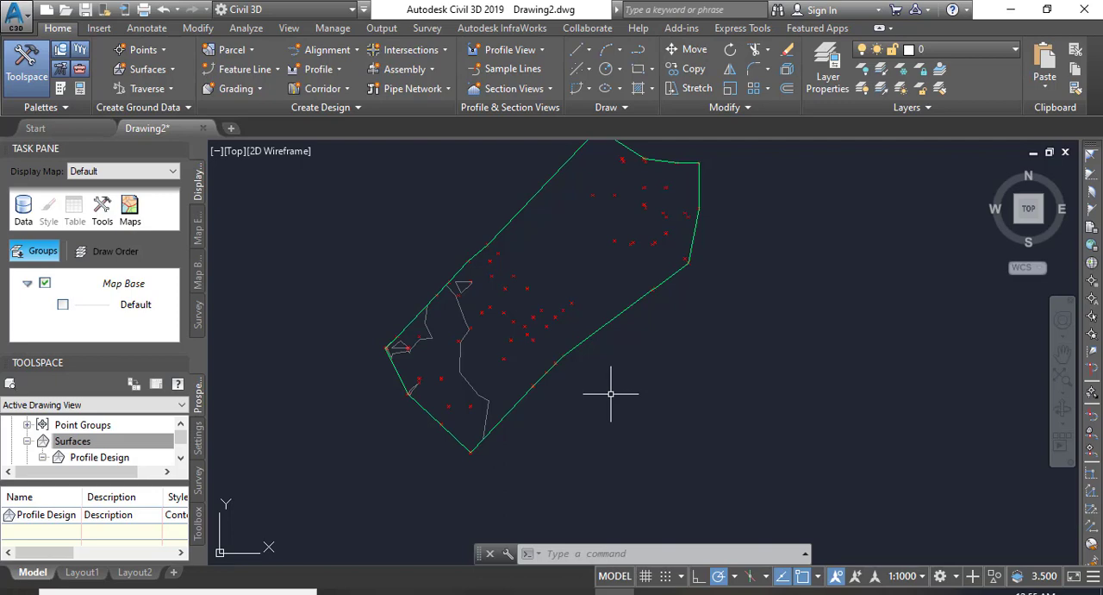
{"action": "left_click", "coordinate": [741, 324]}
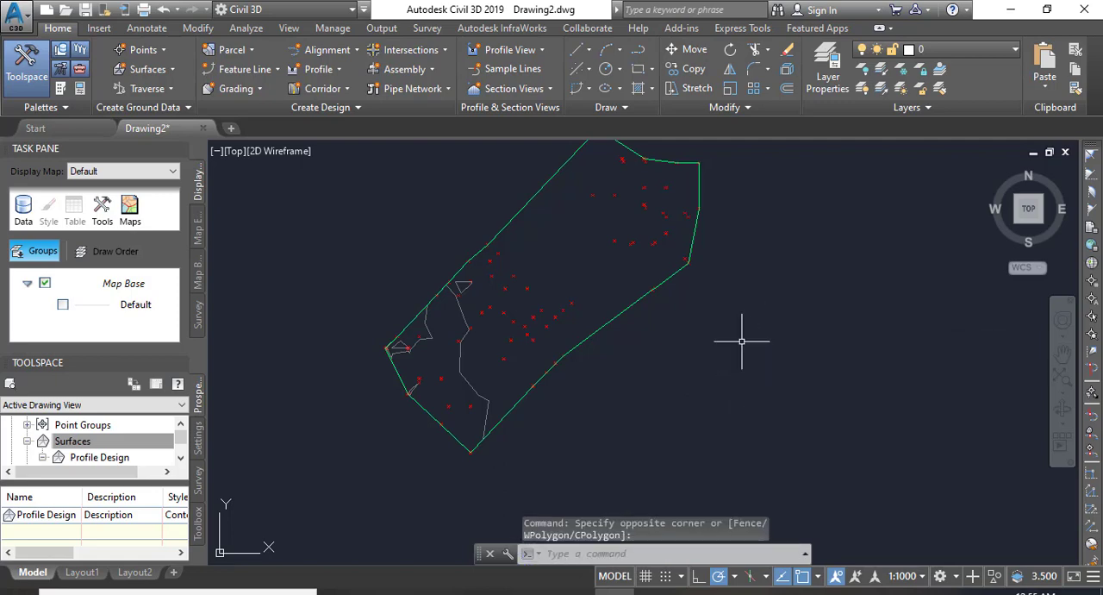
{"action": "key", "text": "Escape"}
{"action": "key", "text": "Escape"}
{"action": "key", "text": "Escape"}
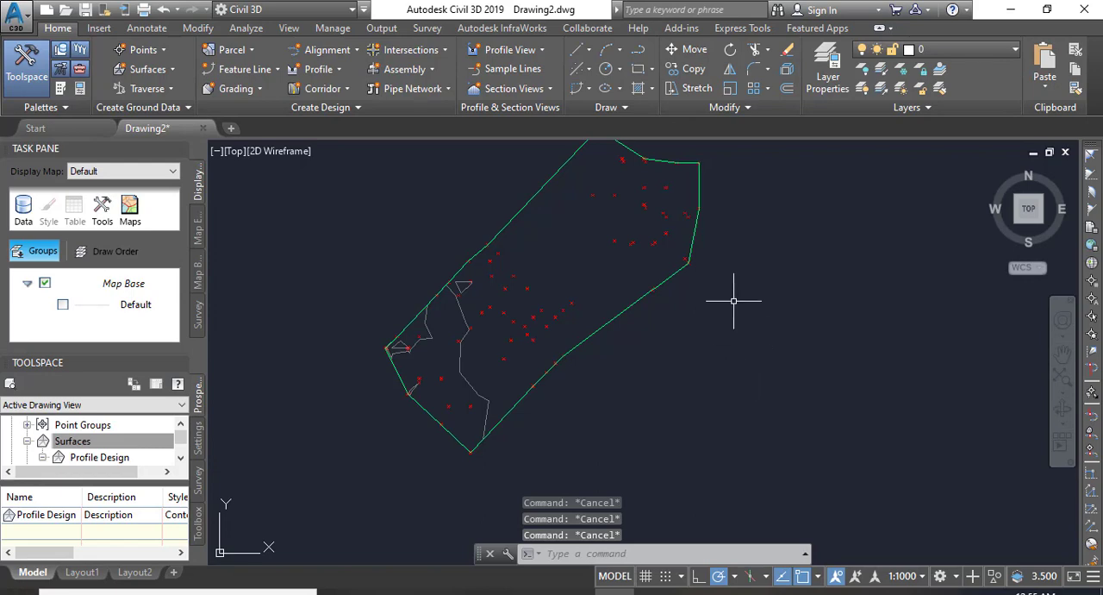
{"action": "scroll", "coordinate": [739, 338], "scroll_direction": "down", "scroll_amount": 2}
{"action": "scroll", "coordinate": [646, 346], "scroll_direction": "up", "scroll_amount": 2}
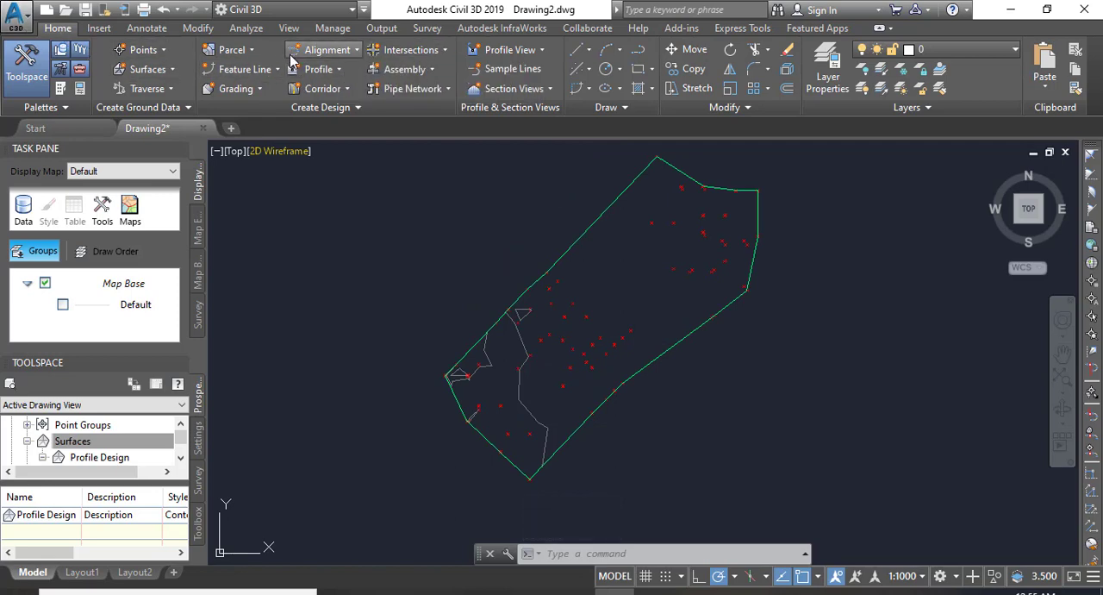
Start a layout alignment named Profile-1 with the Centerline type, Proposed style and All Labels label set.
{"action": "left_click", "coordinate": [348, 49]}
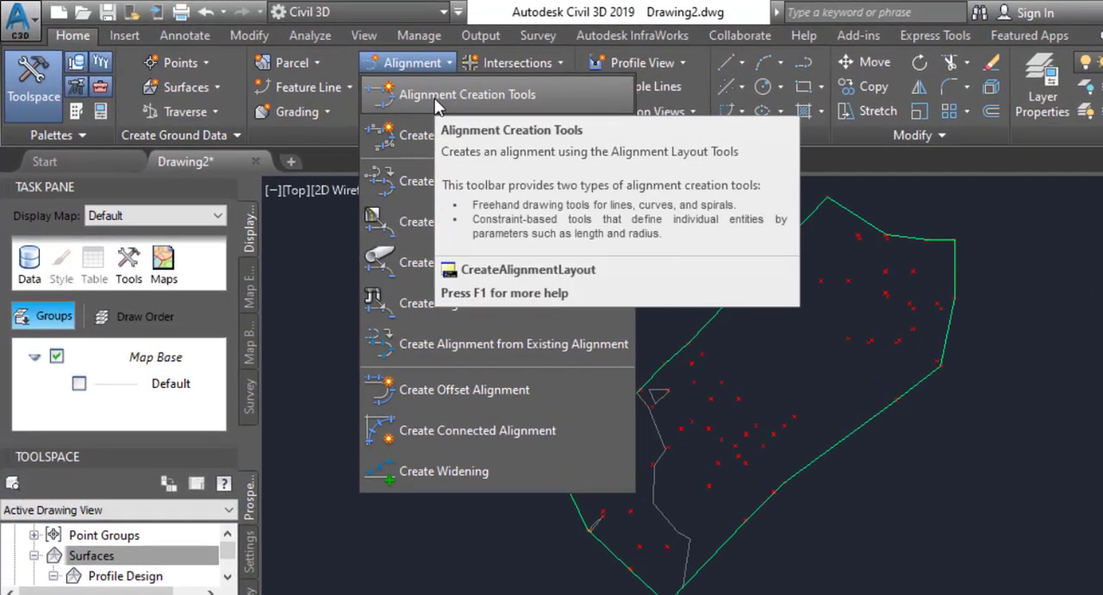
{"action": "left_click", "coordinate": [435, 99]}
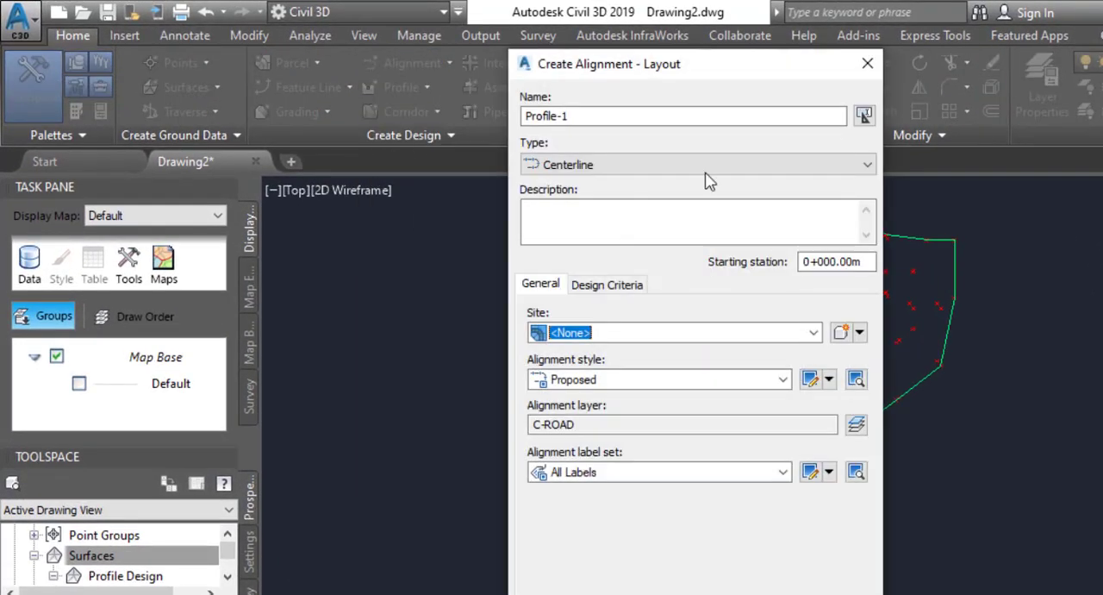
{"action": "left_click", "coordinate": [599, 115]}
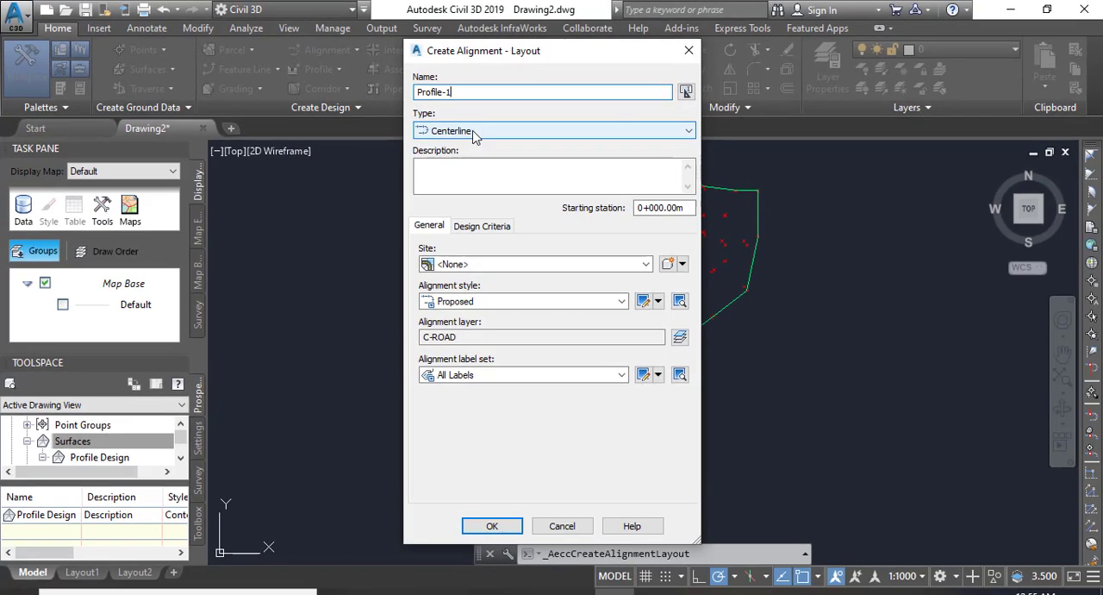
{"action": "left_click", "coordinate": [473, 135]}
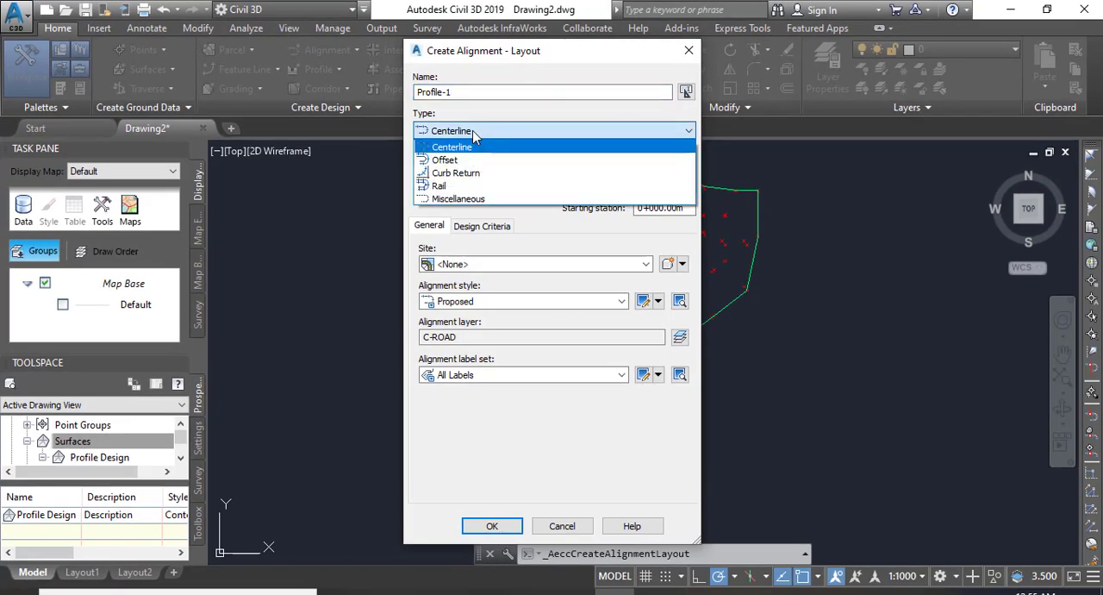
{"action": "left_click", "coordinate": [472, 130]}
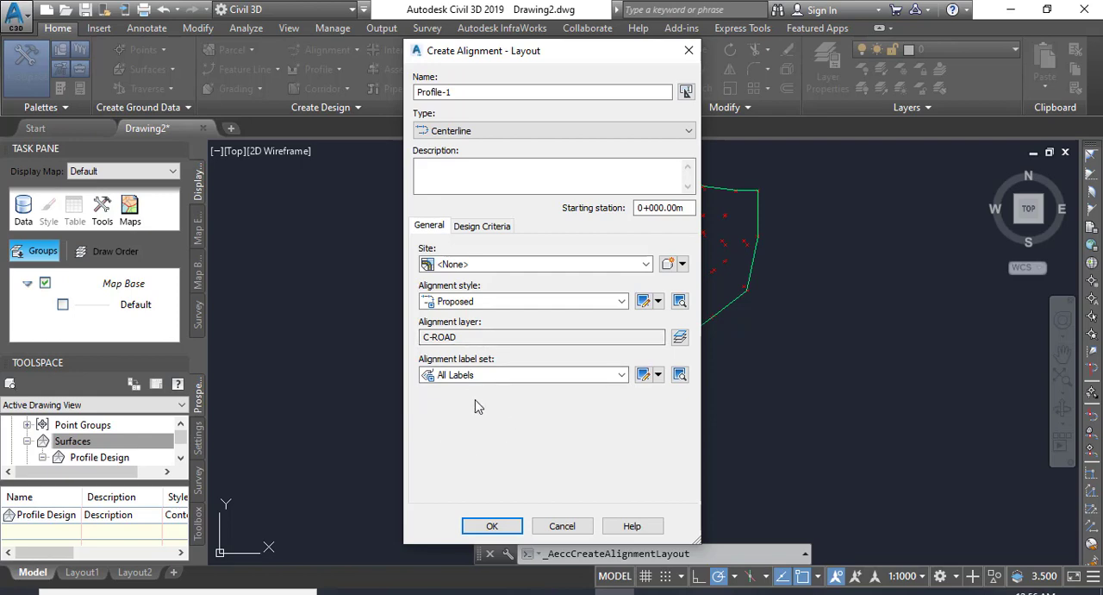
{"action": "left_click", "coordinate": [619, 376]}
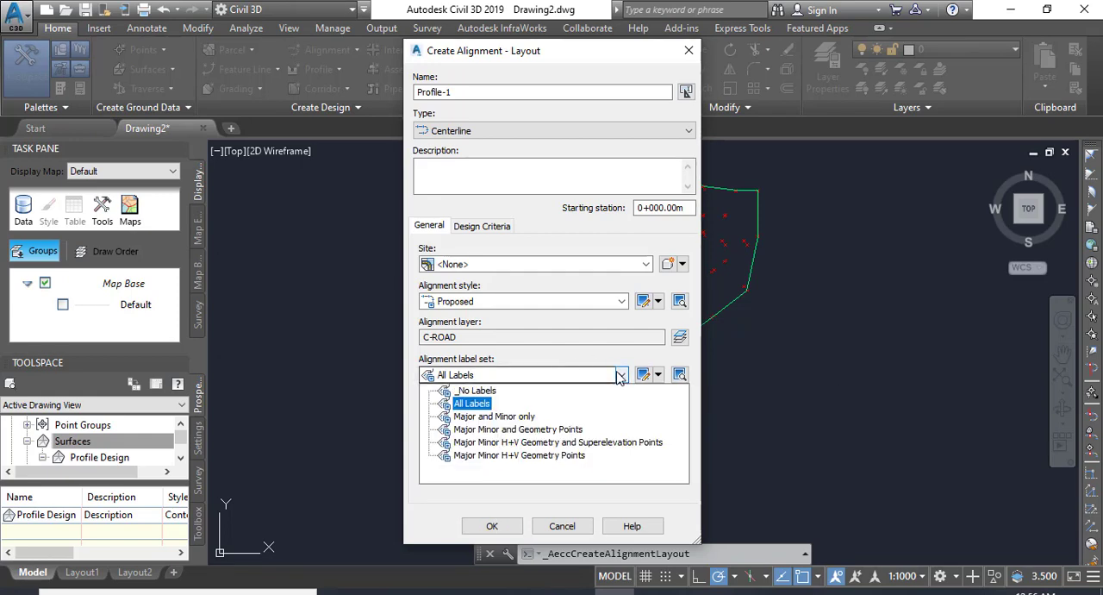
{"action": "left_click", "coordinate": [619, 376]}
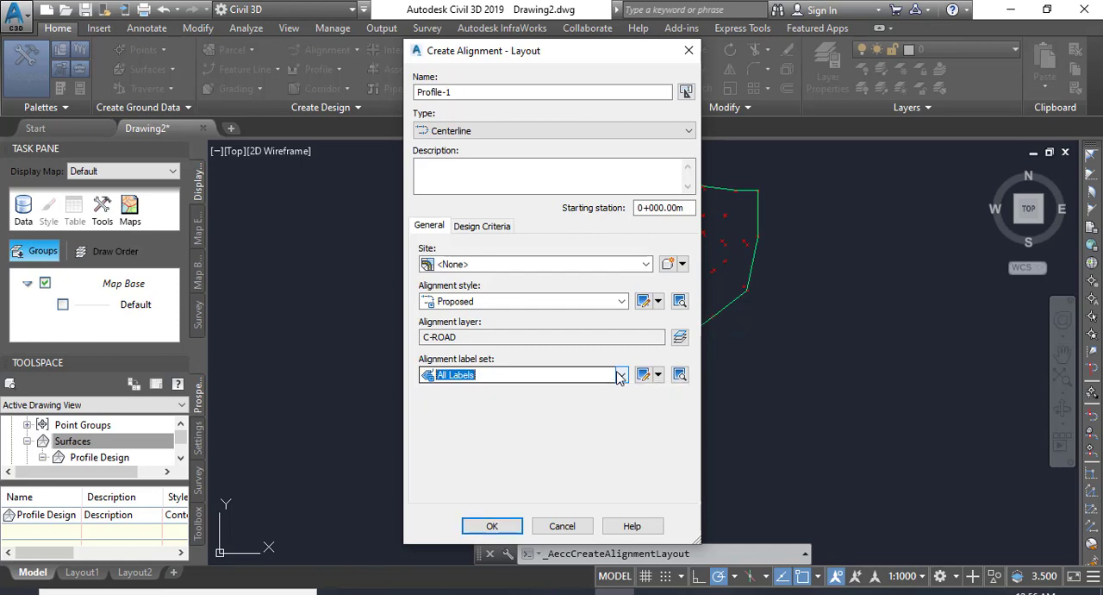
Enable criteria-based design for the alignment at a 100 km/h starting design speed and accept the alignment settings.
{"action": "left_click", "coordinate": [488, 226]}
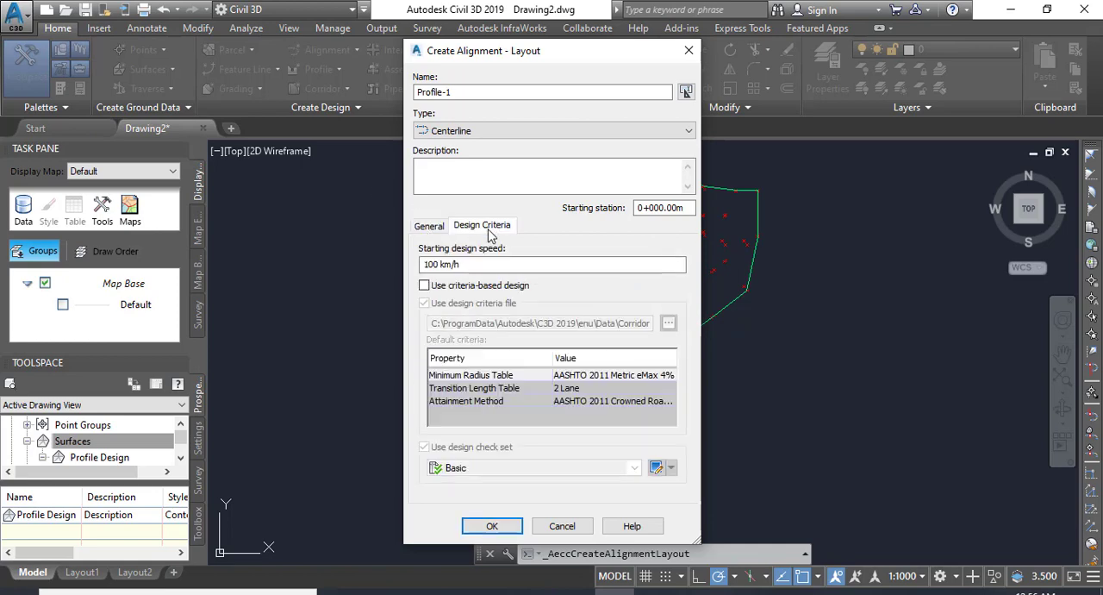
{"action": "left_click", "coordinate": [425, 286]}
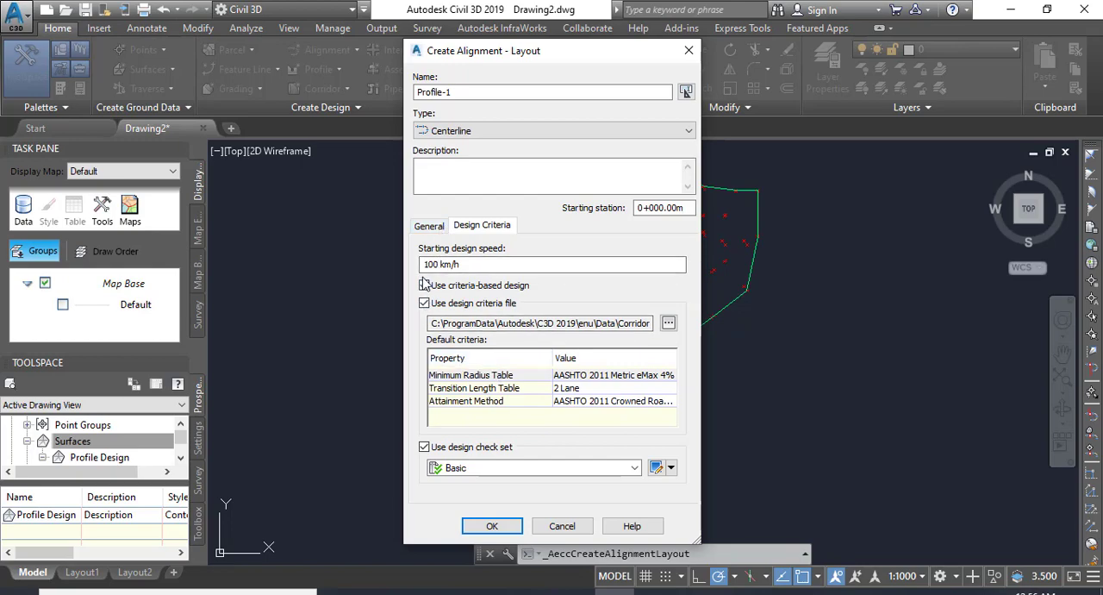
{"action": "left_click", "coordinate": [493, 525]}
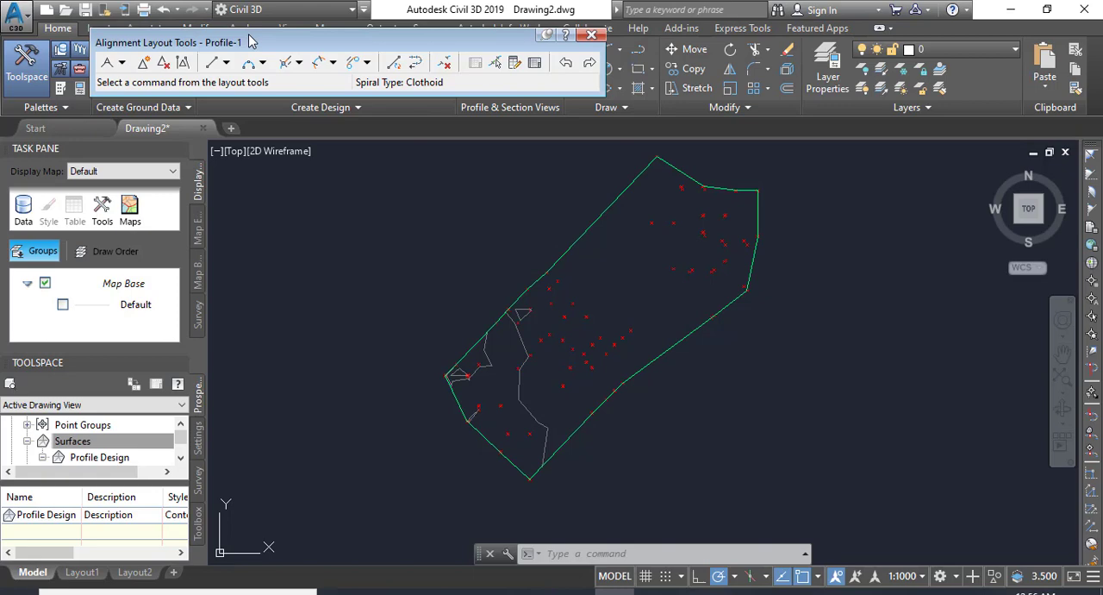
Draw a Tangent-Tangent (With curves) alignment about 751 m long through five points, from the surface's southern corner around its northeastern end.
{"action": "left_click", "coordinate": [124, 64]}
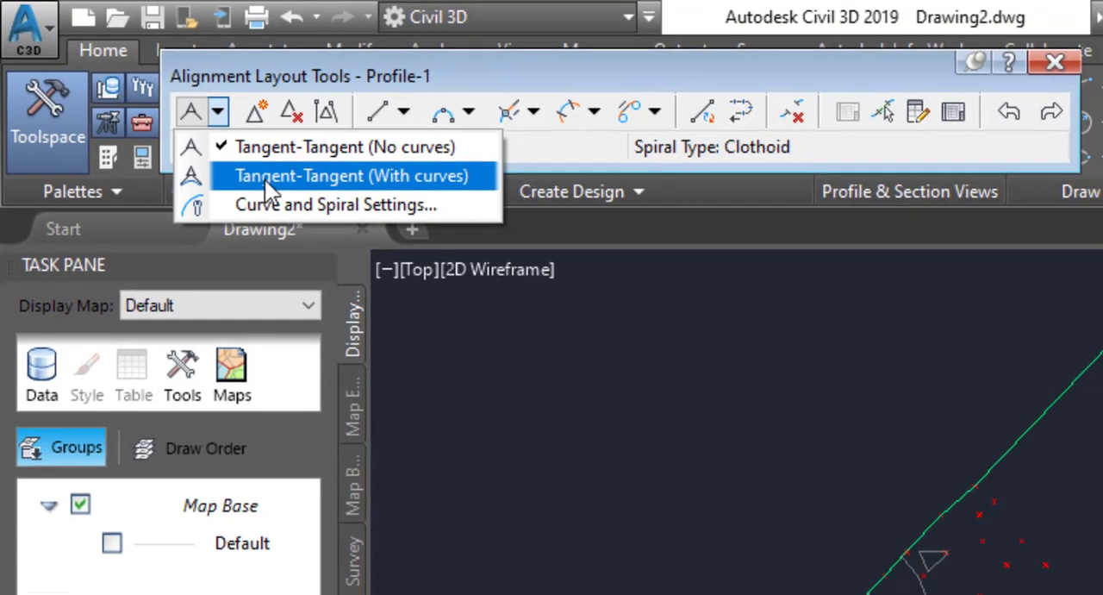
{"action": "left_click", "coordinate": [275, 185]}
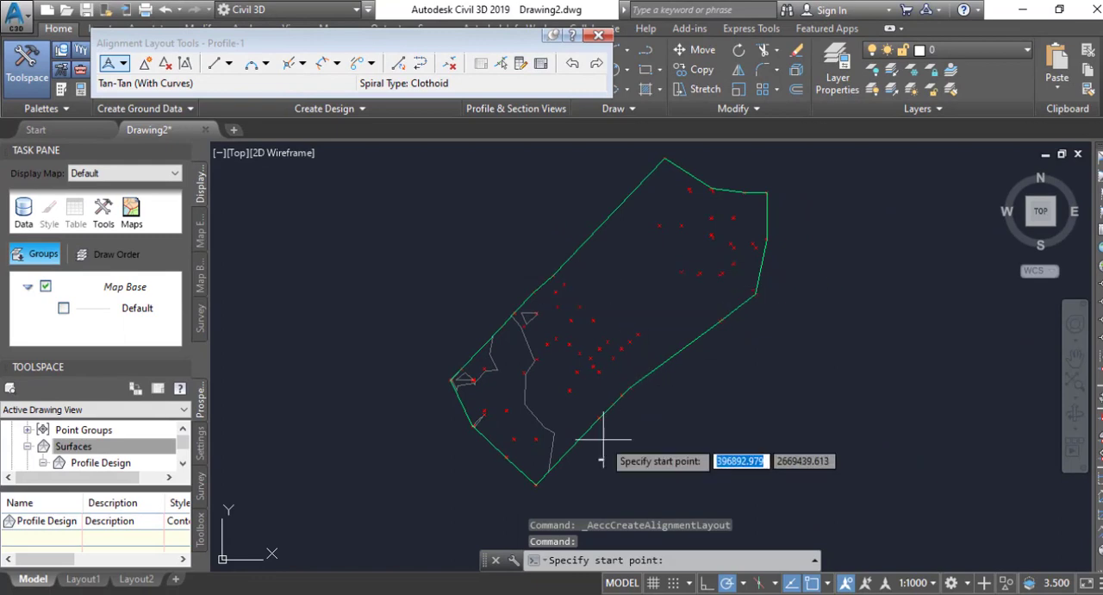
{"action": "scroll", "coordinate": [586, 449], "scroll_direction": "up", "scroll_amount": 5}
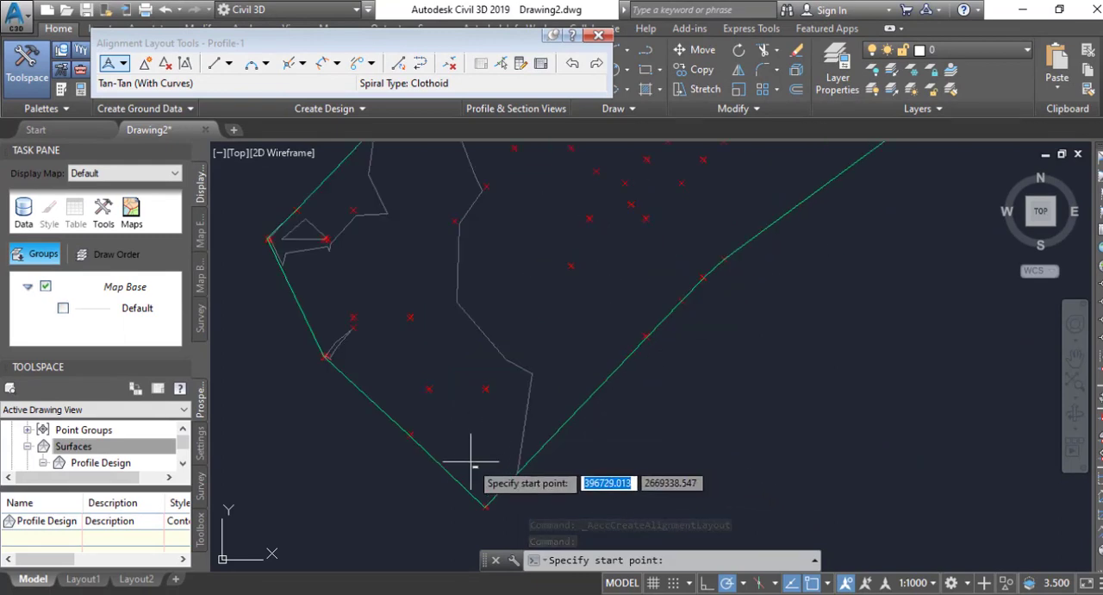
{"action": "left_click", "coordinate": [473, 459]}
{"action": "scroll", "coordinate": [521, 396], "scroll_direction": "down", "scroll_amount": 2}
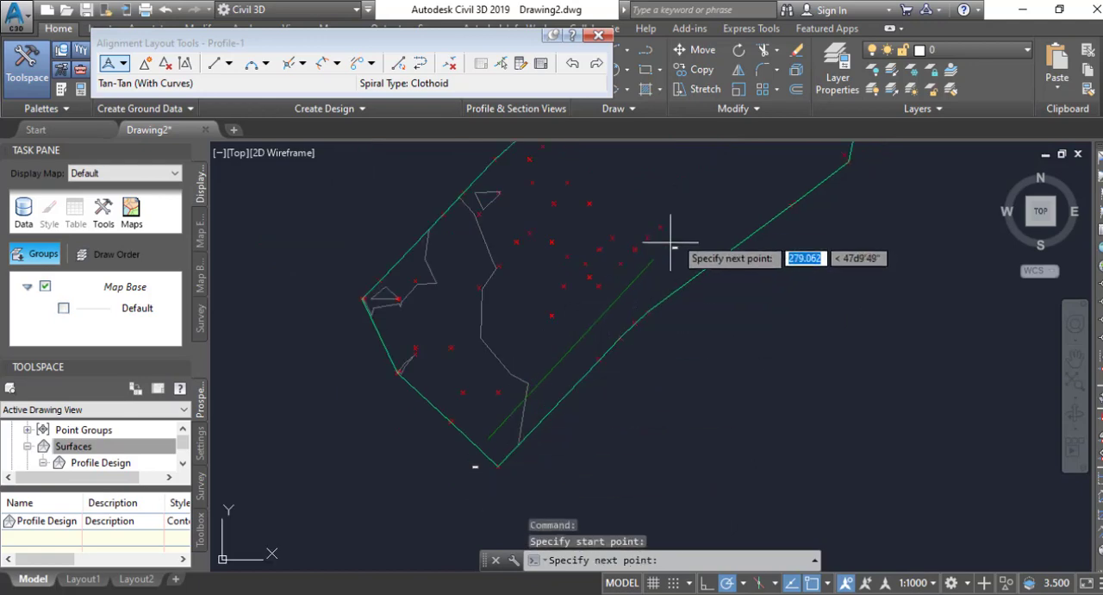
{"action": "middle_click_drag", "start_coordinate": [686, 226], "coordinate": [534, 380]}
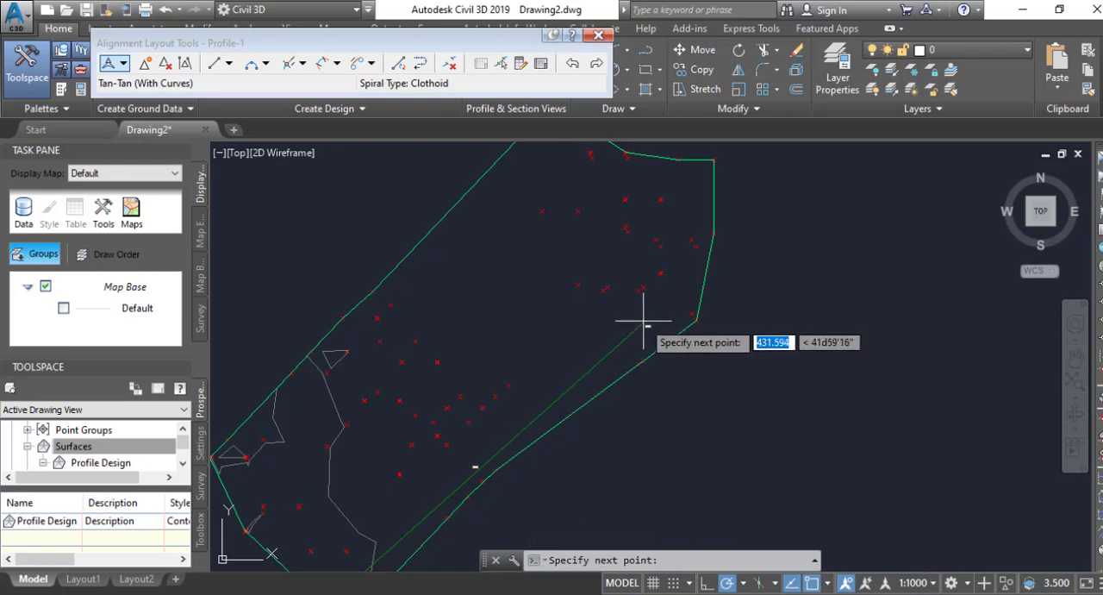
{"action": "left_click", "coordinate": [644, 323]}
{"action": "middle_click_drag", "start_coordinate": [640, 231], "coordinate": [651, 297]}
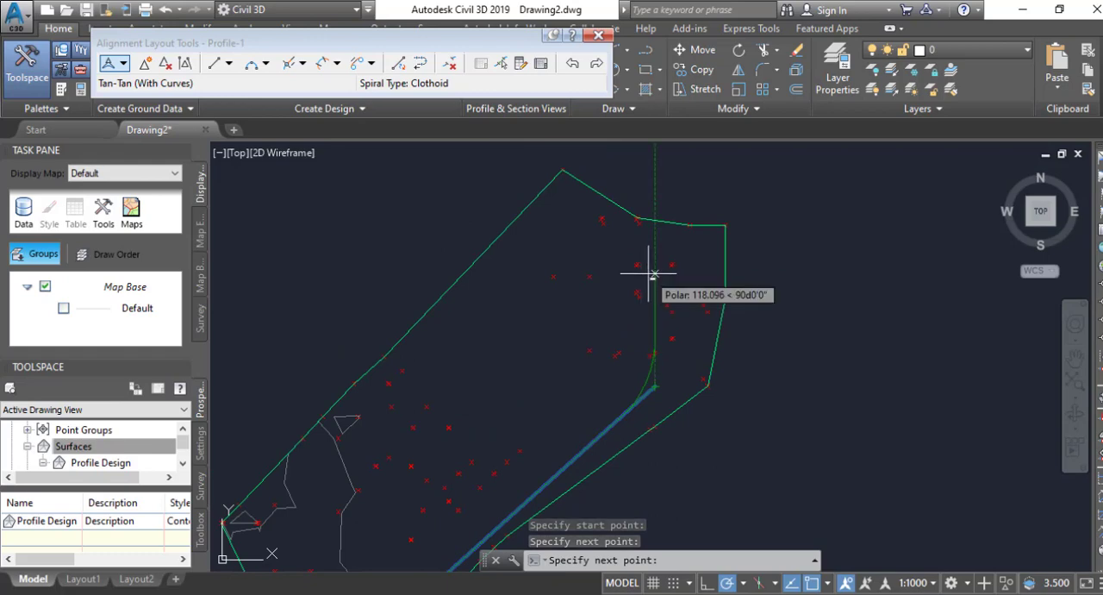
{"action": "left_click", "coordinate": [654, 274]}
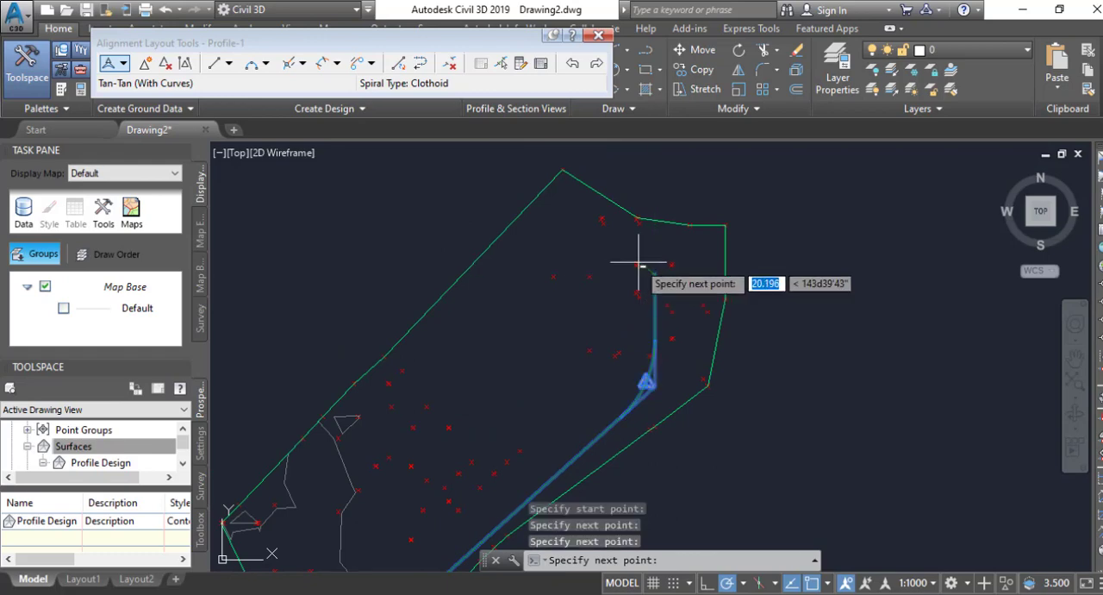
{"action": "left_click", "coordinate": [580, 235]}
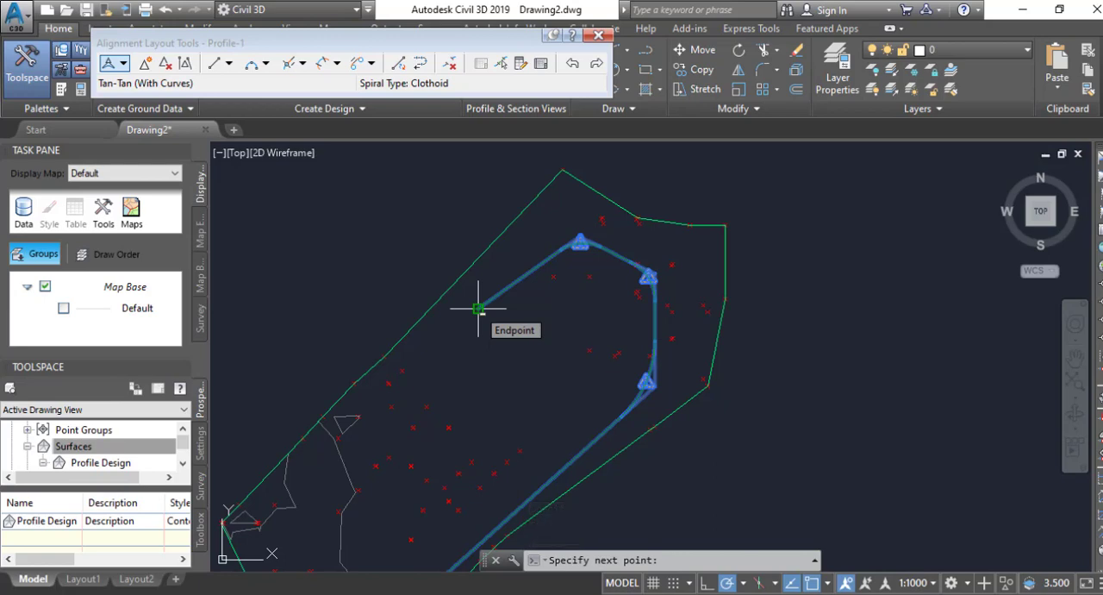
{"action": "left_click", "coordinate": [478, 309]}
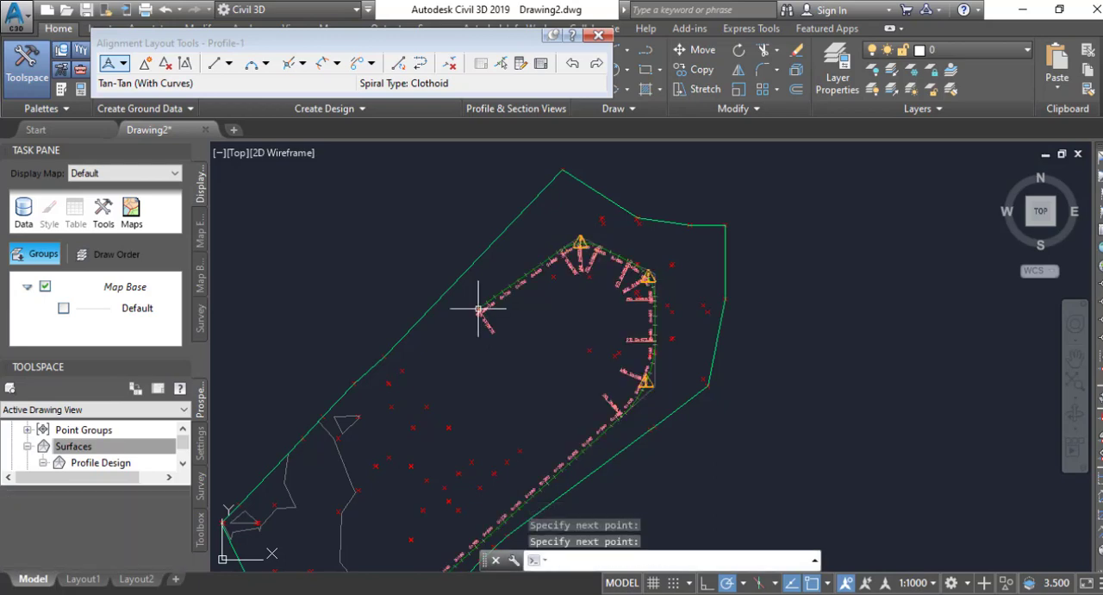
{"action": "key", "text": "Return"}
Examine the station labels at the alignment's end and the design-criteria warning symbols on its curves.
{"action": "scroll", "coordinate": [521, 218], "scroll_direction": "down", "scroll_amount": 2}
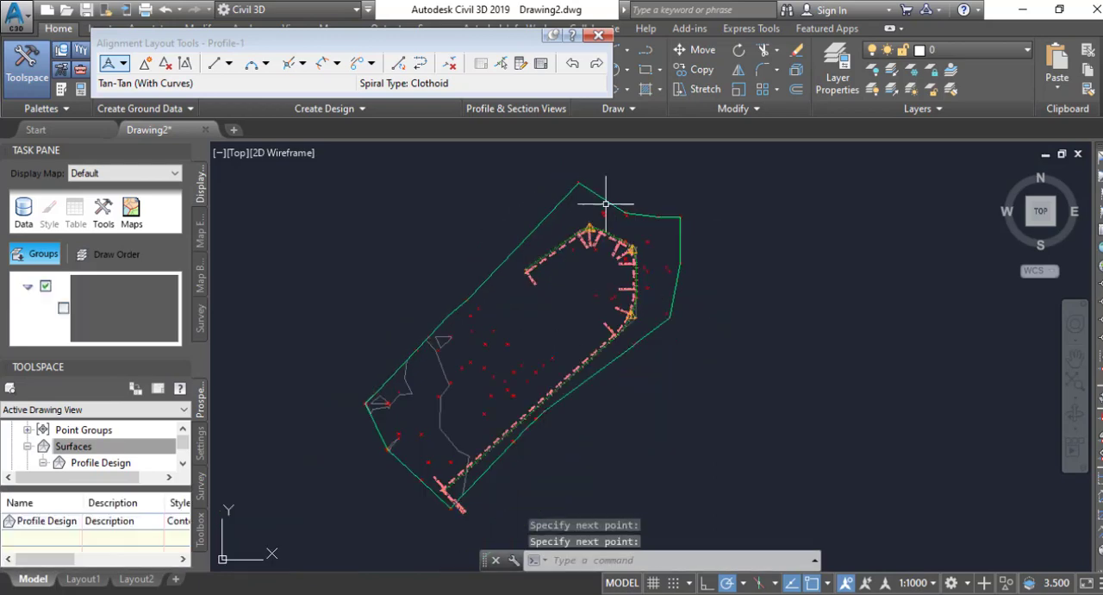
{"action": "scroll", "coordinate": [495, 319], "scroll_direction": "up", "scroll_amount": 4}
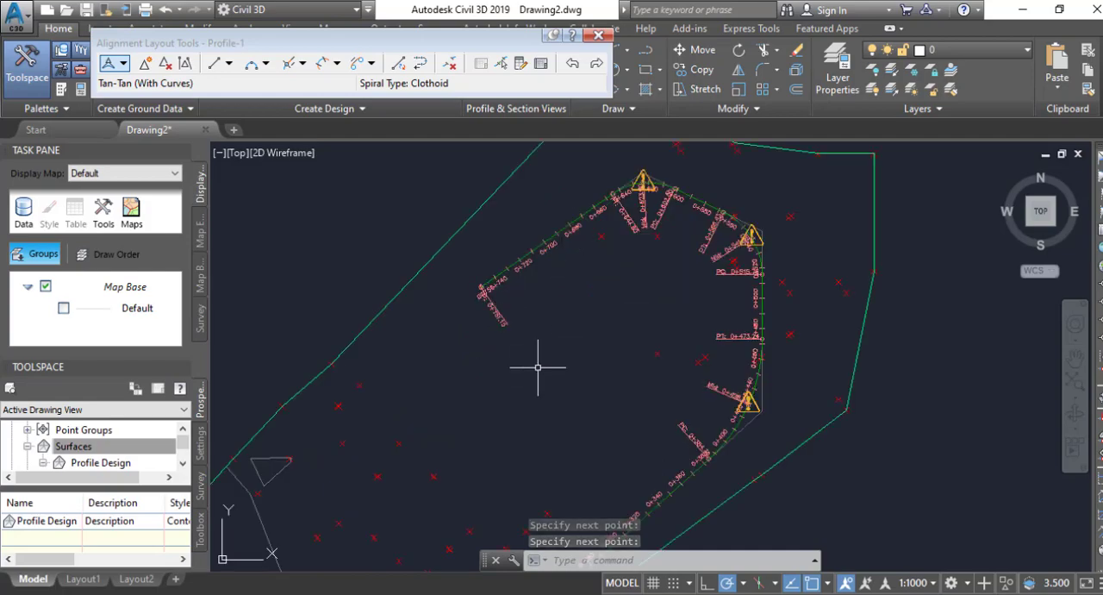
{"action": "scroll", "coordinate": [561, 289], "scroll_direction": "up", "scroll_amount": 3}
{"action": "scroll", "coordinate": [466, 316], "scroll_direction": "up", "scroll_amount": 3}
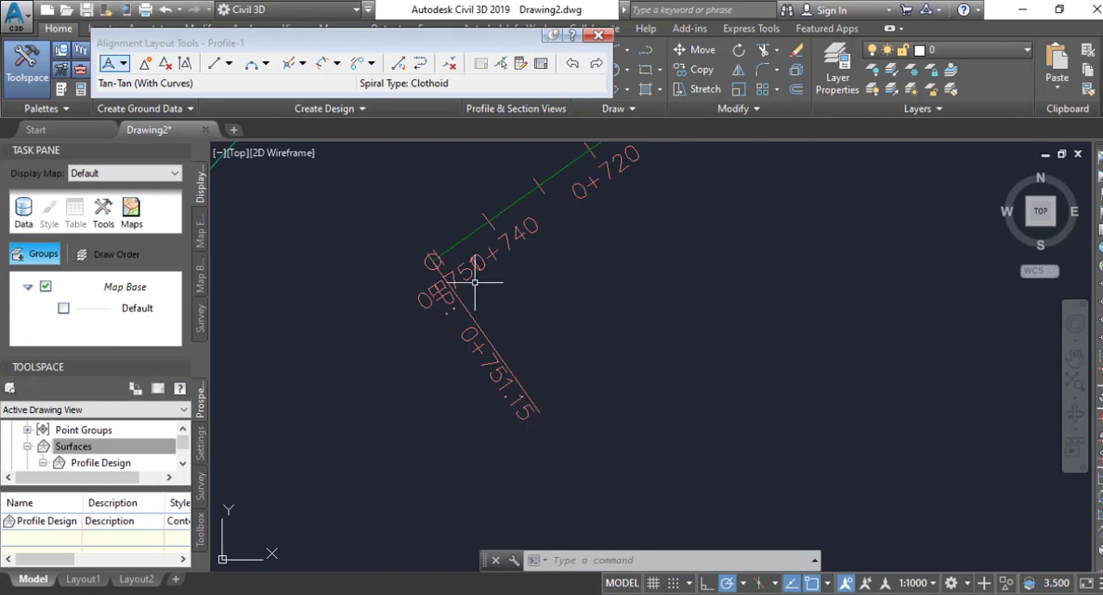
{"action": "scroll", "coordinate": [433, 383], "scroll_direction": "down", "scroll_amount": 4}
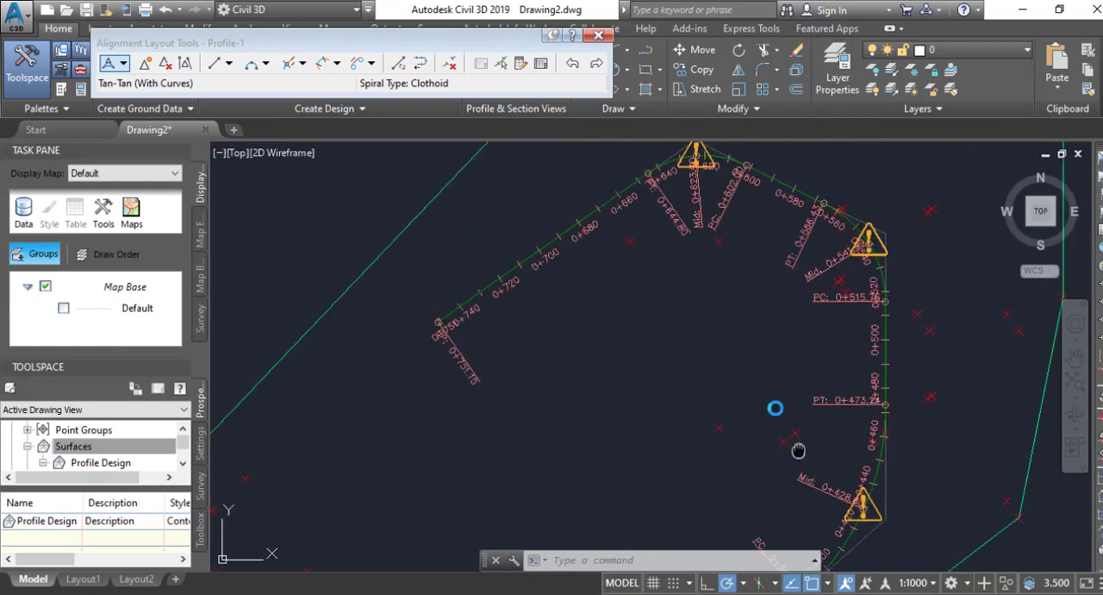
{"action": "scroll", "coordinate": [798, 451], "scroll_direction": "up", "scroll_amount": 3}
{"action": "scroll", "coordinate": [896, 431], "scroll_direction": "up", "scroll_amount": 2}
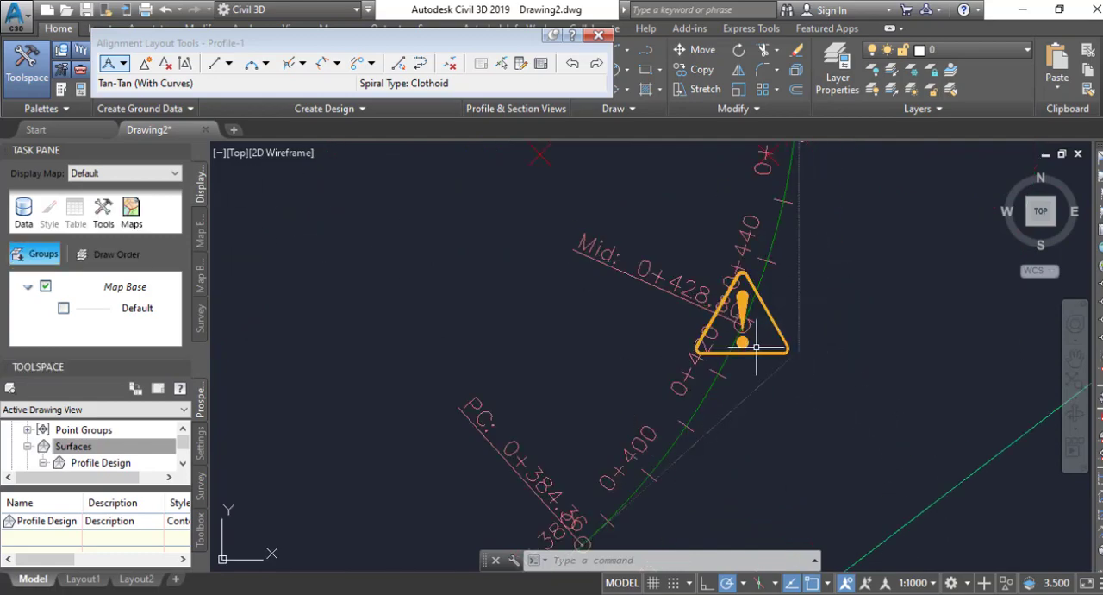
{"action": "scroll", "coordinate": [786, 319], "scroll_direction": "down", "scroll_amount": 2}
{"action": "scroll", "coordinate": [759, 456], "scroll_direction": "down", "scroll_amount": 3}
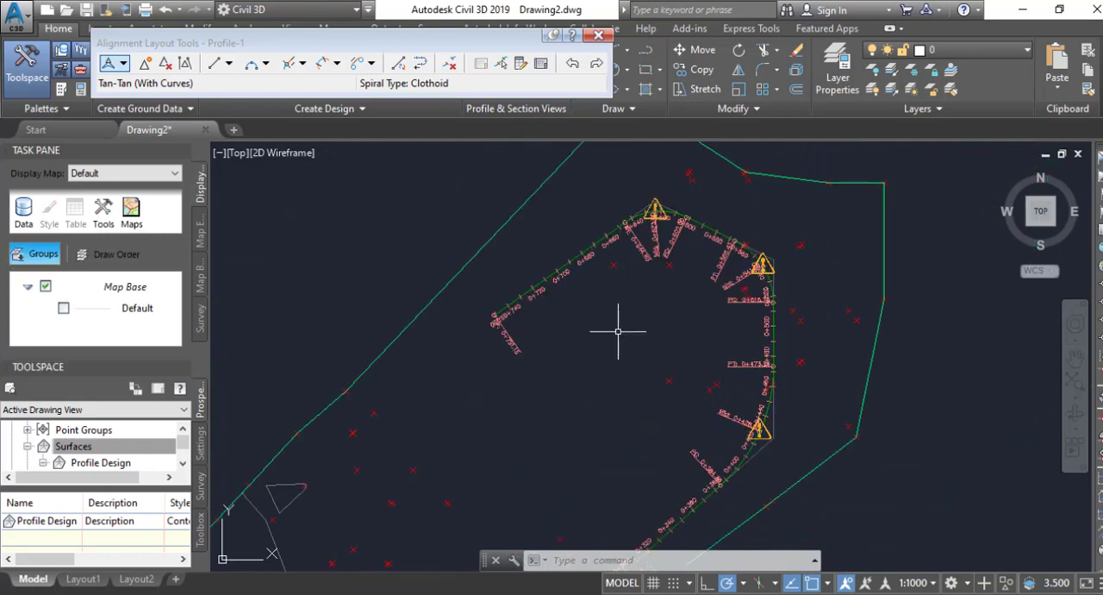
{"action": "left_click", "coordinate": [599, 352]}
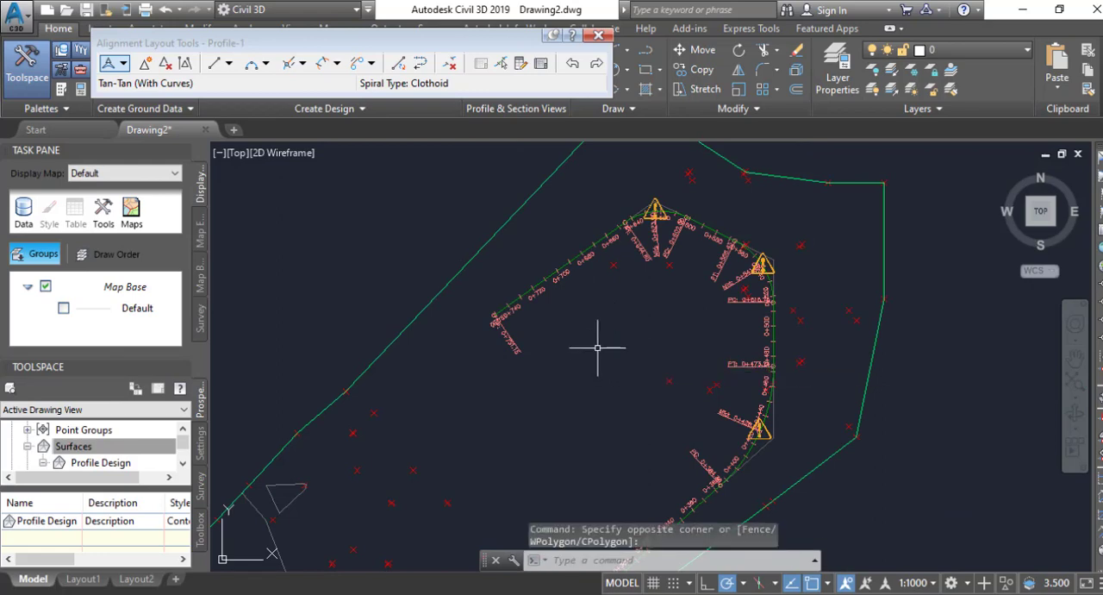
{"action": "key", "text": "Escape"}
{"action": "key", "text": "Escape"}
{"action": "key", "text": "Escape"}
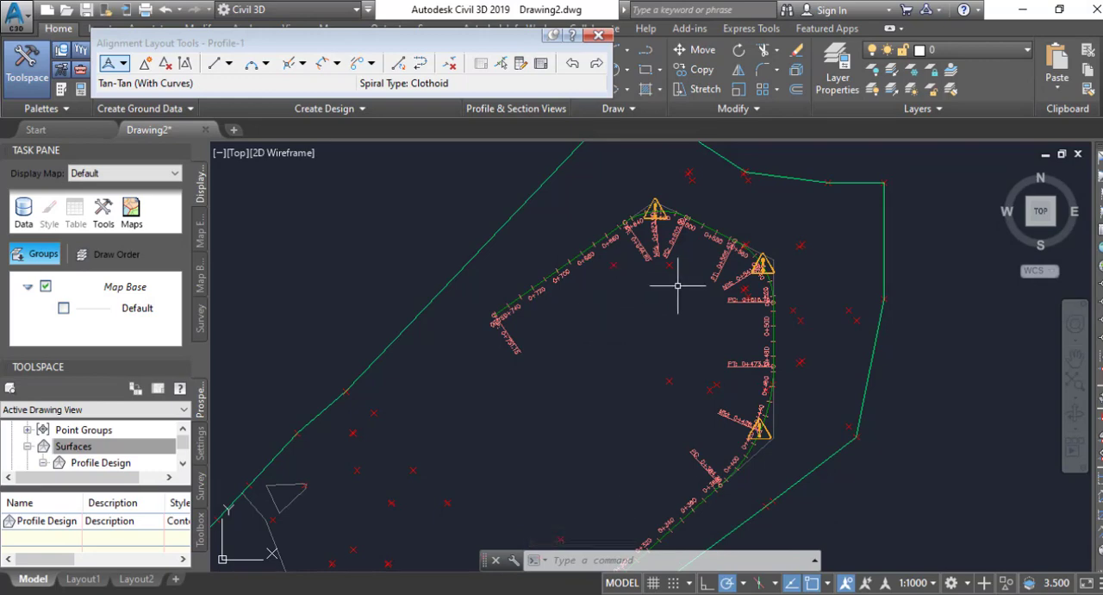
{"action": "scroll", "coordinate": [717, 207], "scroll_direction": "down", "scroll_amount": 2}
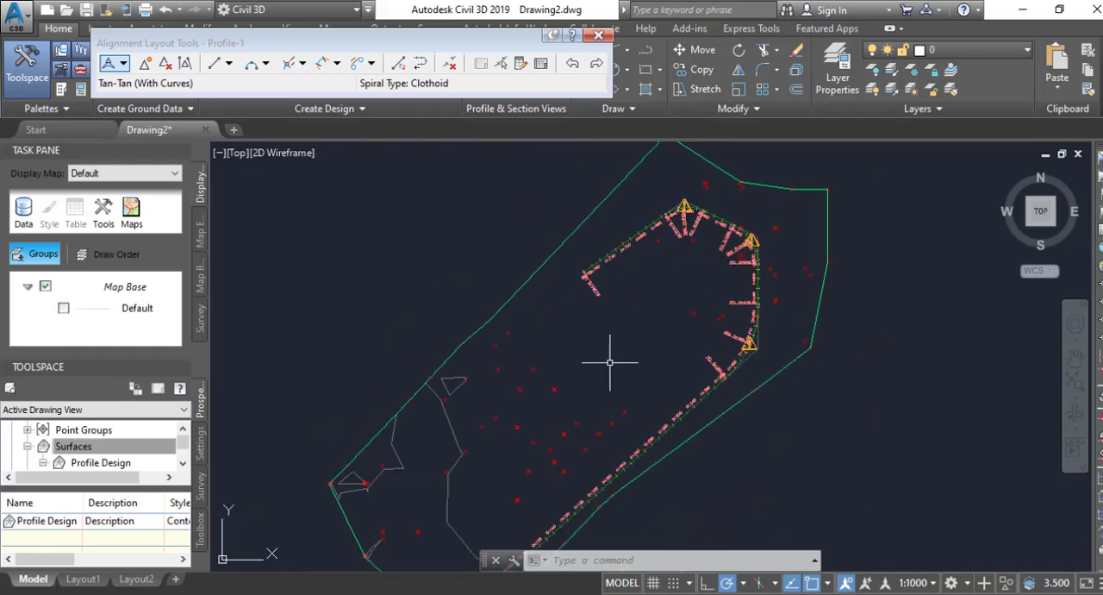
{"action": "middle_click_drag", "start_coordinate": [608, 363], "coordinate": [646, 291]}
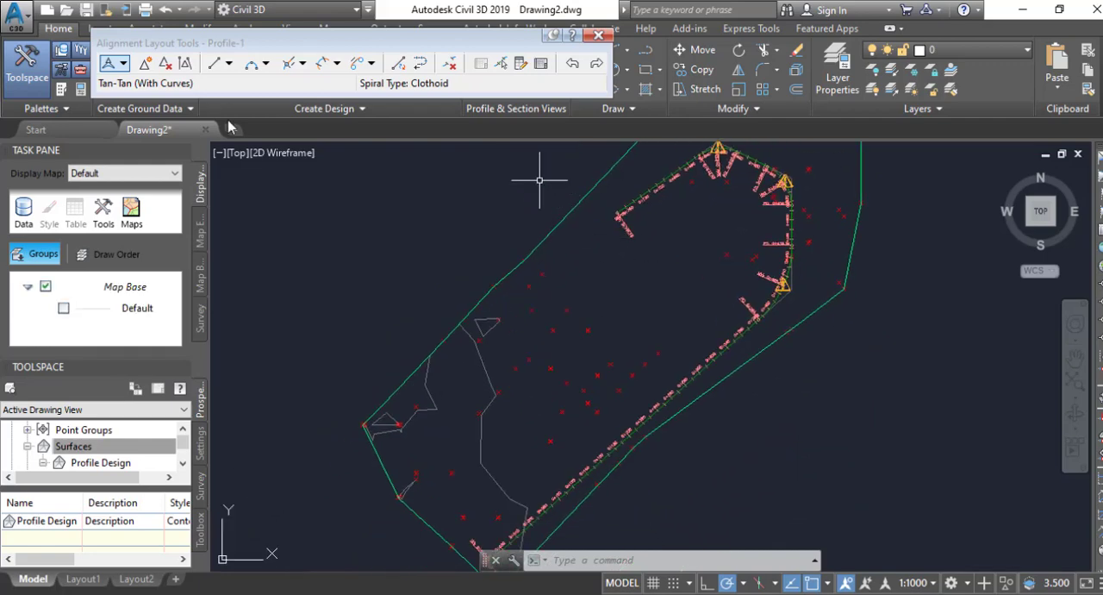
Close the Alignment Layout Tools and clear any active selection.
{"action": "left_click", "coordinate": [598, 35]}
{"action": "left_click", "coordinate": [647, 283]}
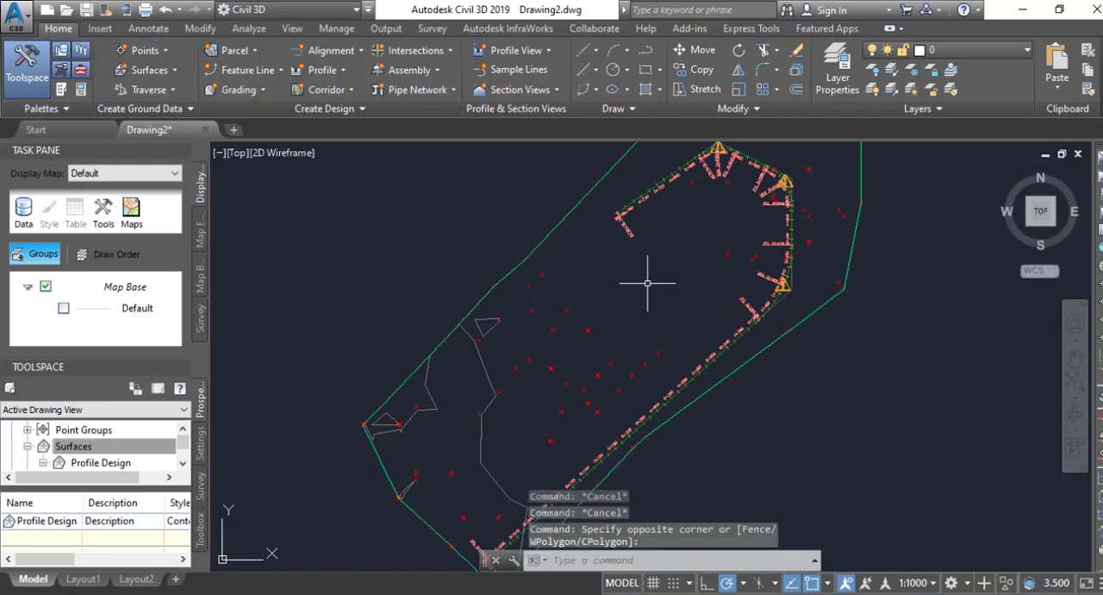
{"action": "key", "text": "Escape"}
{"action": "key", "text": "Escape"}
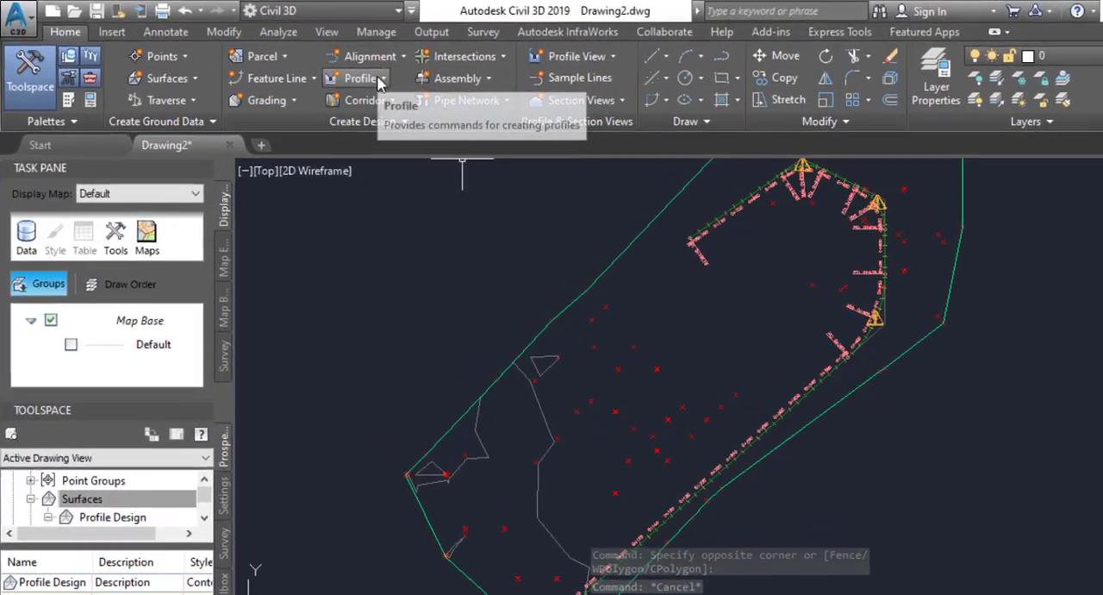
Create a surface profile that samples the Profile Design surface along alignment Profile-1 over its full station range, and add it to the profile list.
{"action": "left_click", "coordinate": [340, 71]}
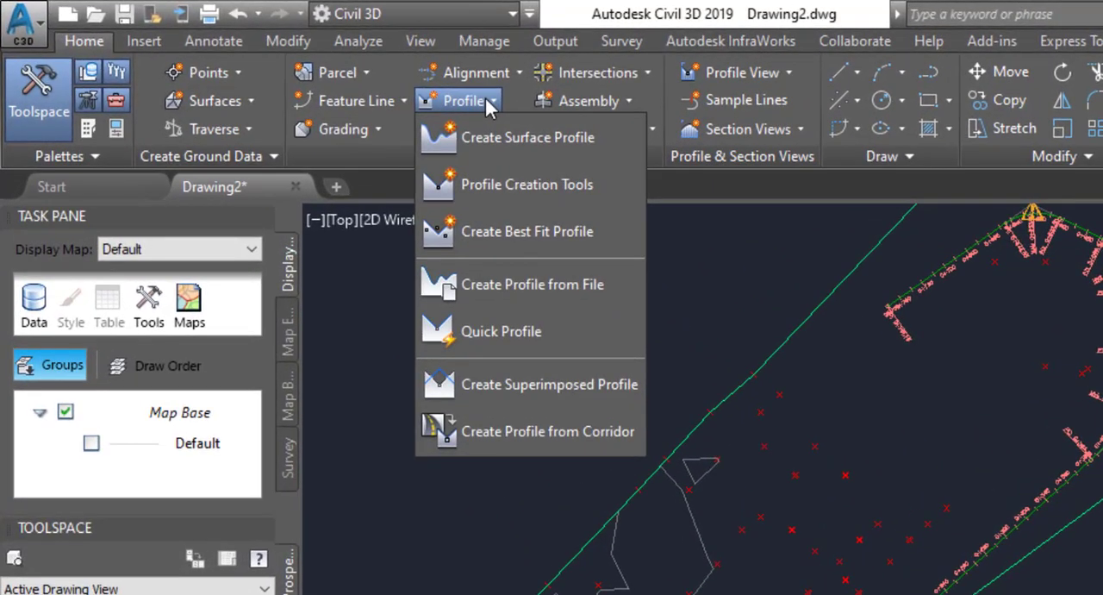
{"action": "left_click", "coordinate": [521, 145]}
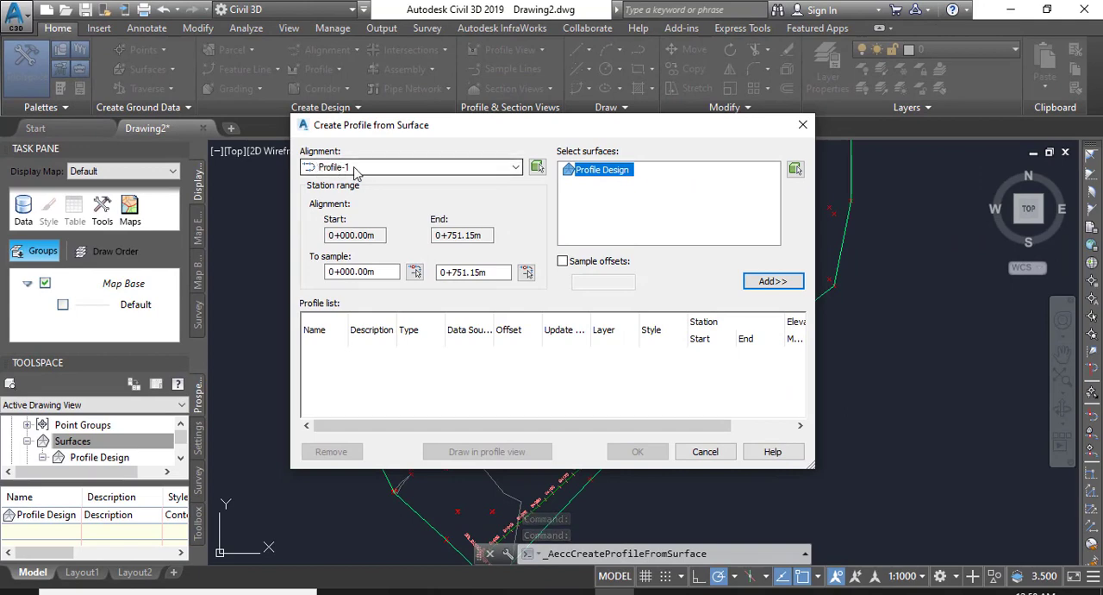
{"action": "left_click", "coordinate": [432, 169]}
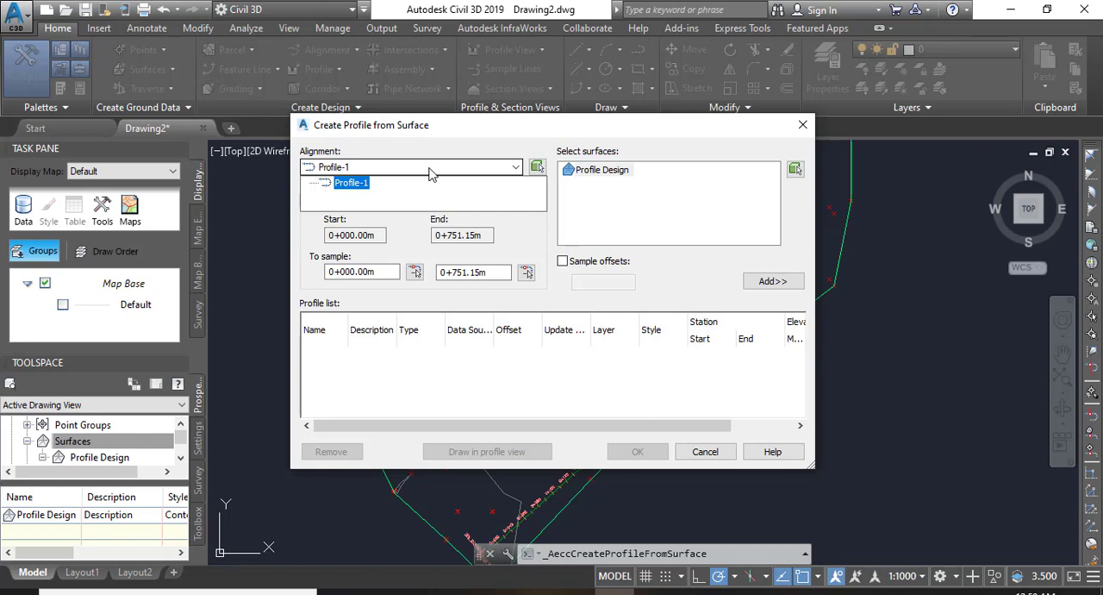
{"action": "left_click", "coordinate": [431, 171]}
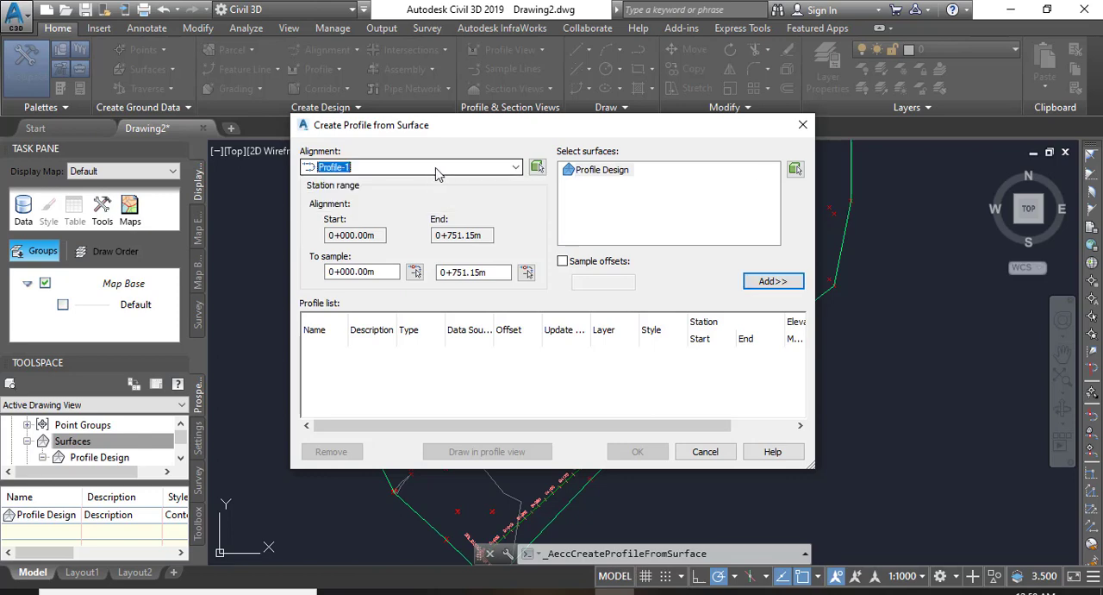
{"action": "left_click", "coordinate": [599, 170]}
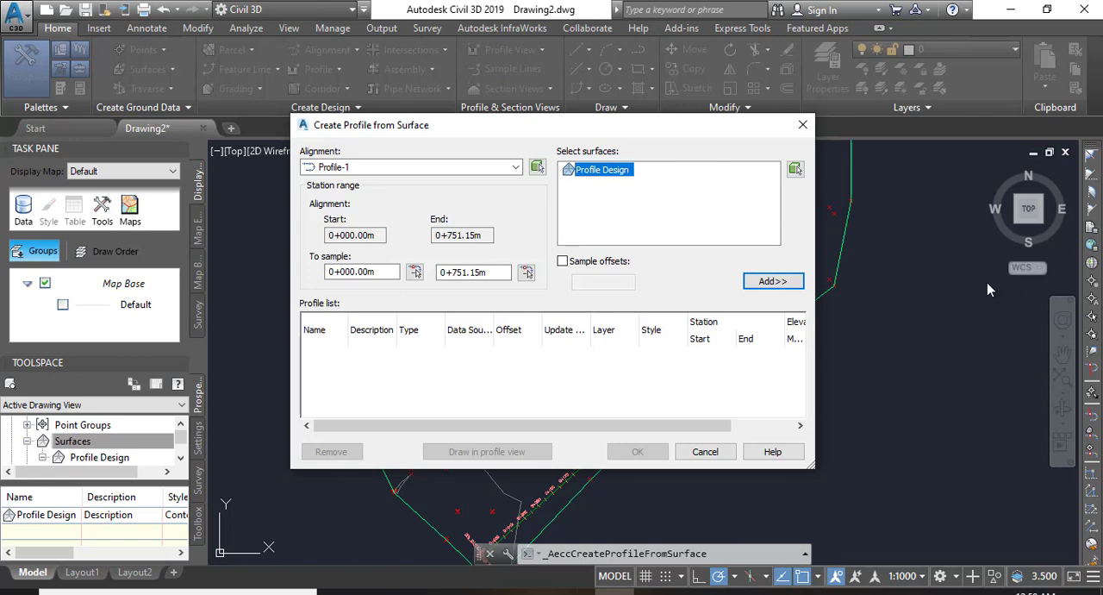
{"action": "left_click", "coordinate": [763, 284]}
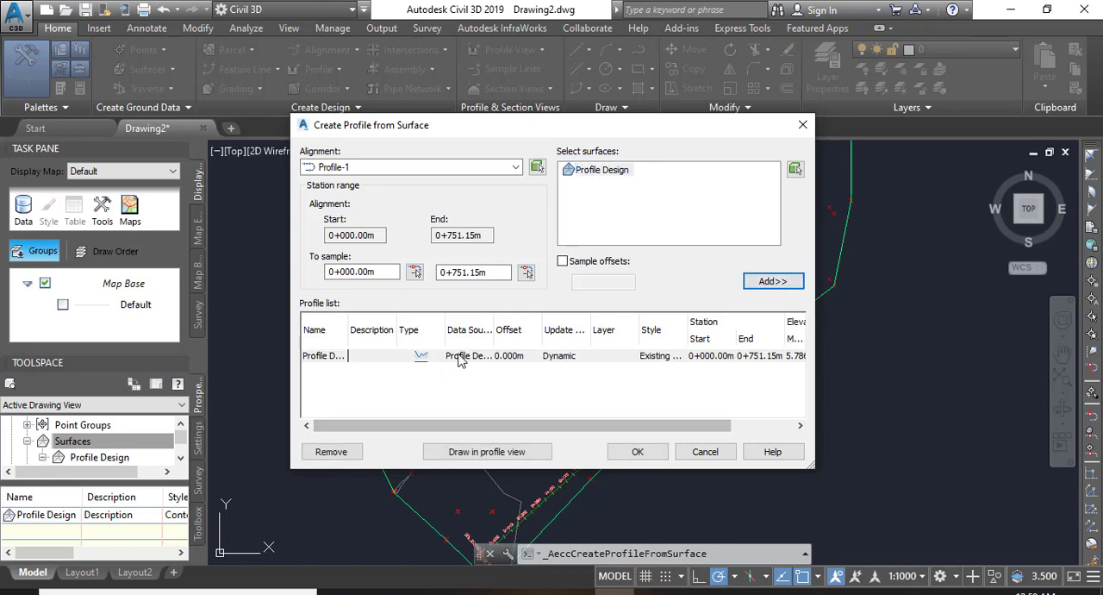
Start drawing the surface profile in a profile view for alignment Profile-1, accepting the default view name and the Profile View style.
{"action": "left_click", "coordinate": [488, 453]}
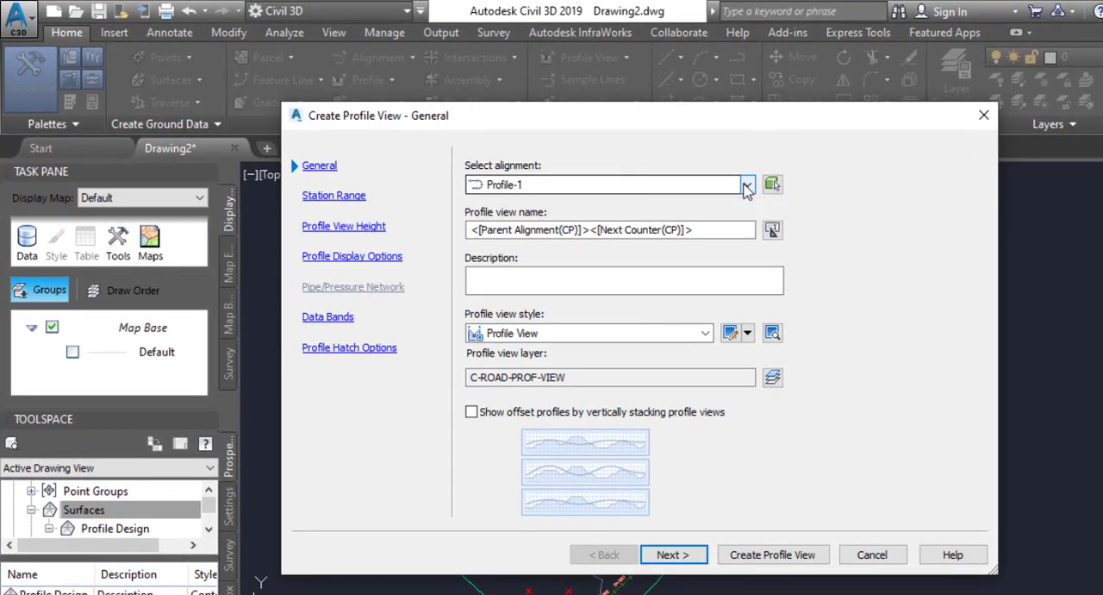
{"action": "left_click", "coordinate": [747, 185]}
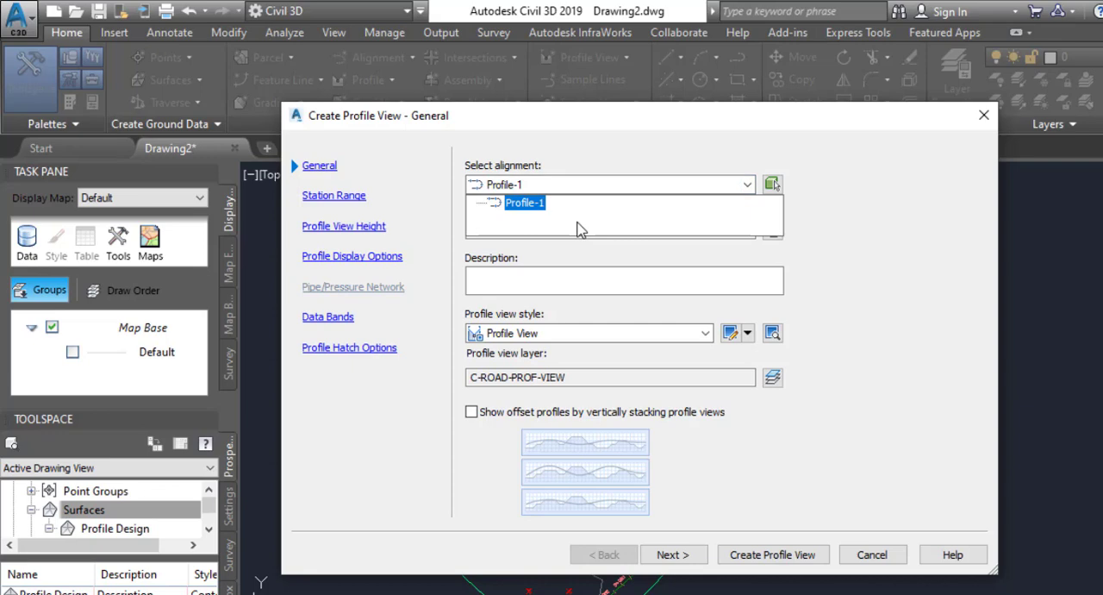
{"action": "left_click", "coordinate": [525, 203]}
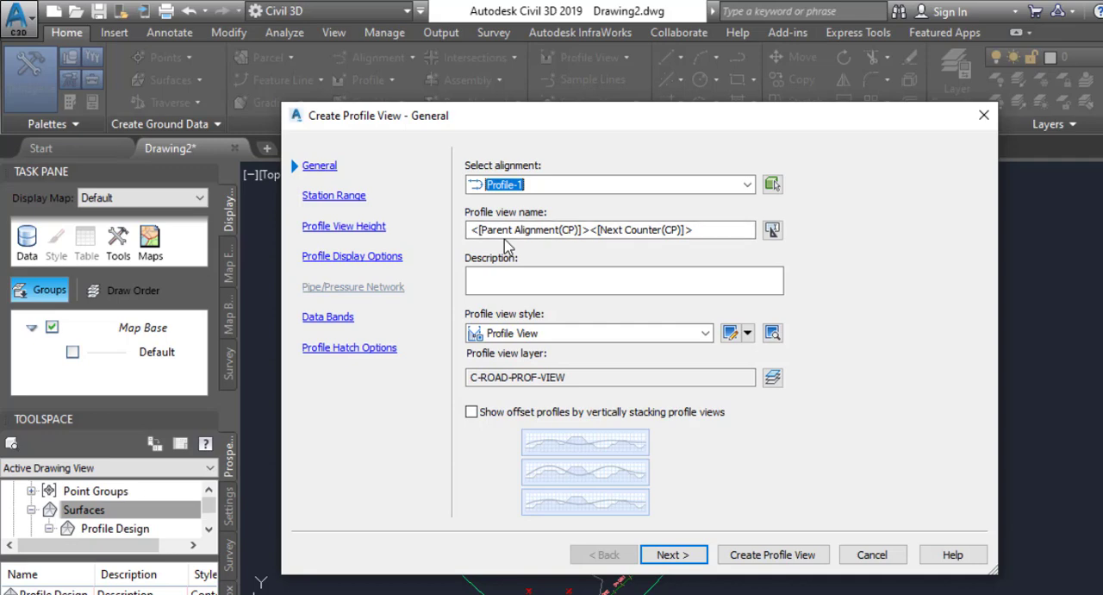
{"action": "left_click", "coordinate": [530, 281]}
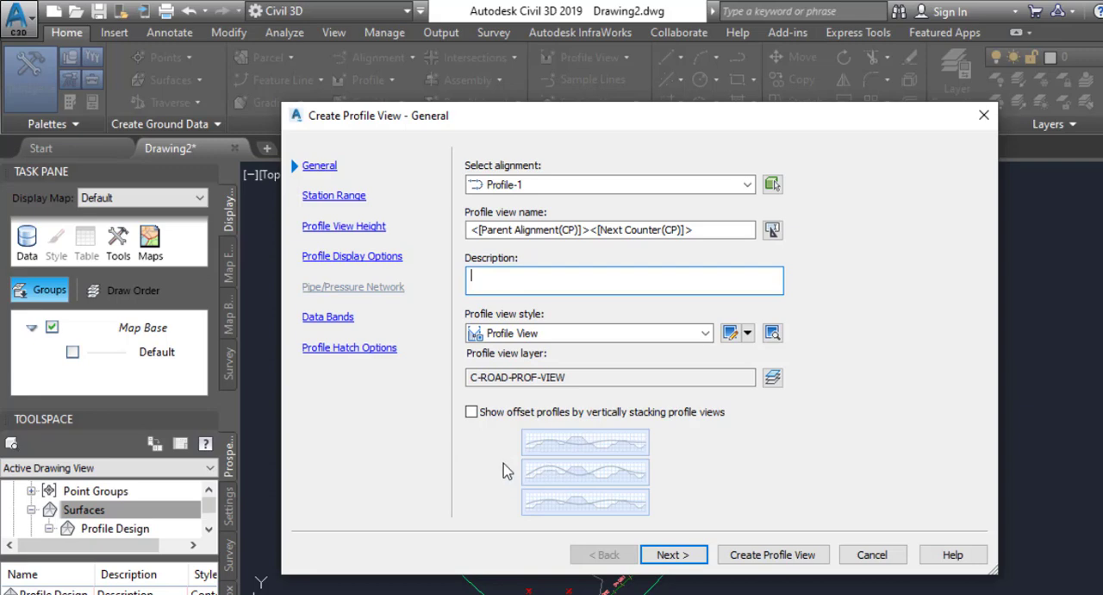
{"action": "left_click", "coordinate": [676, 559]}
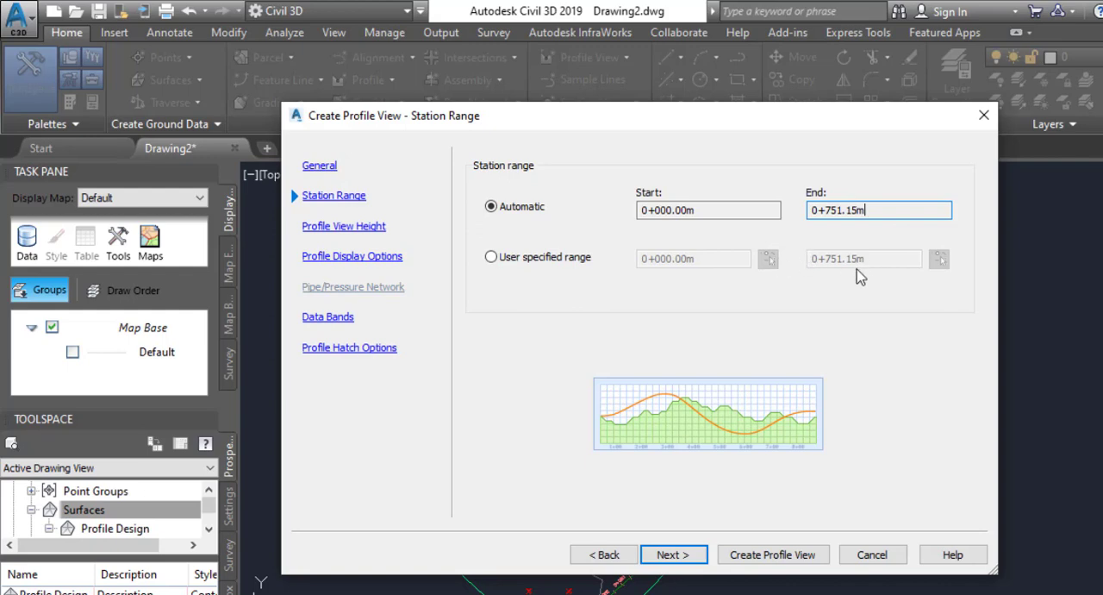
Set the profile view's station range to Automatic and continue to the view height settings.
{"action": "left_click", "coordinate": [492, 257]}
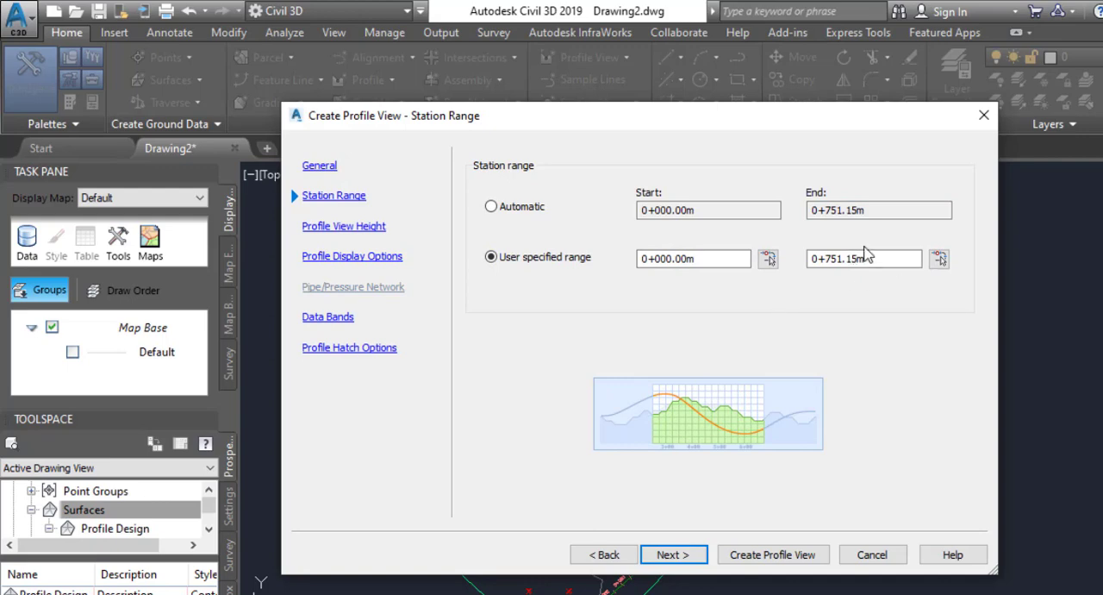
{"action": "left_click", "coordinate": [491, 207]}
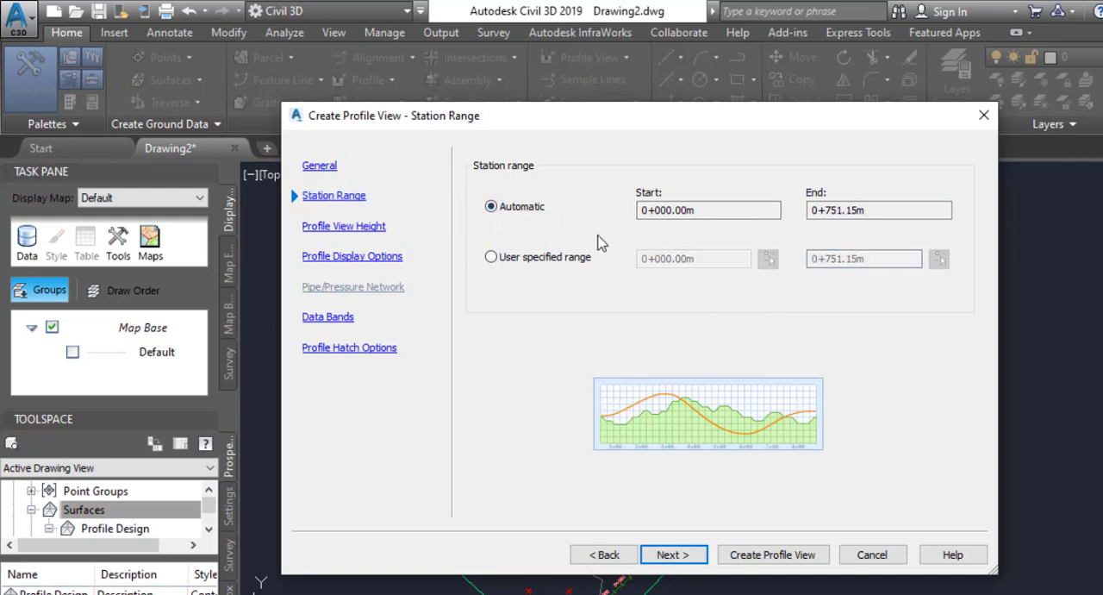
{"action": "left_click", "coordinate": [666, 560]}
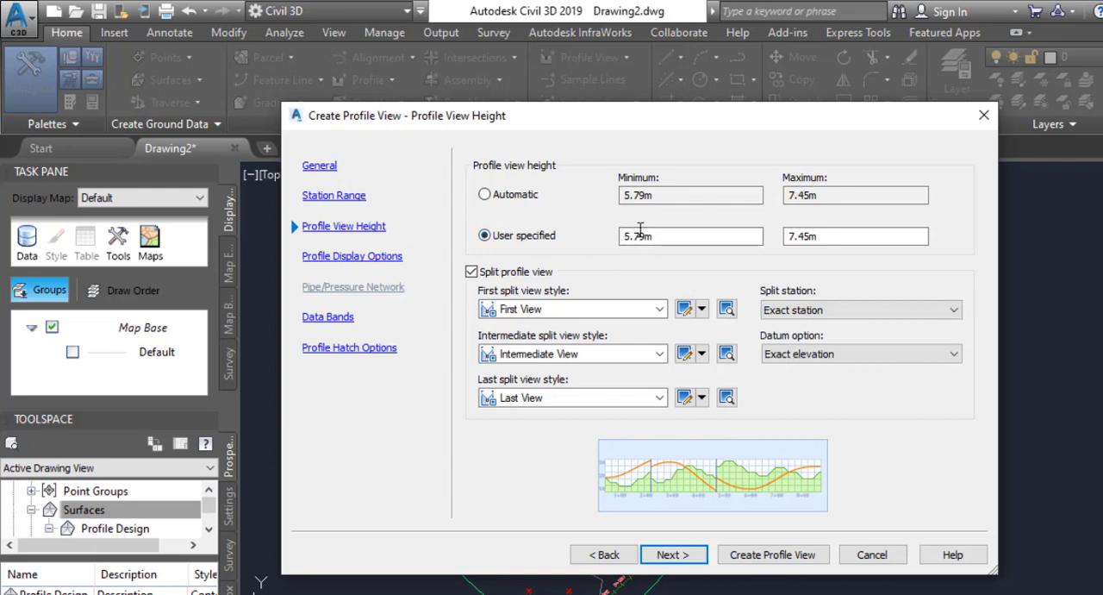
Set the user-specified profile view height to a minimum of 1 m and a maximum of 10 m.
{"action": "left_click_drag", "start_coordinate": [643, 236], "coordinate": [626, 237]}
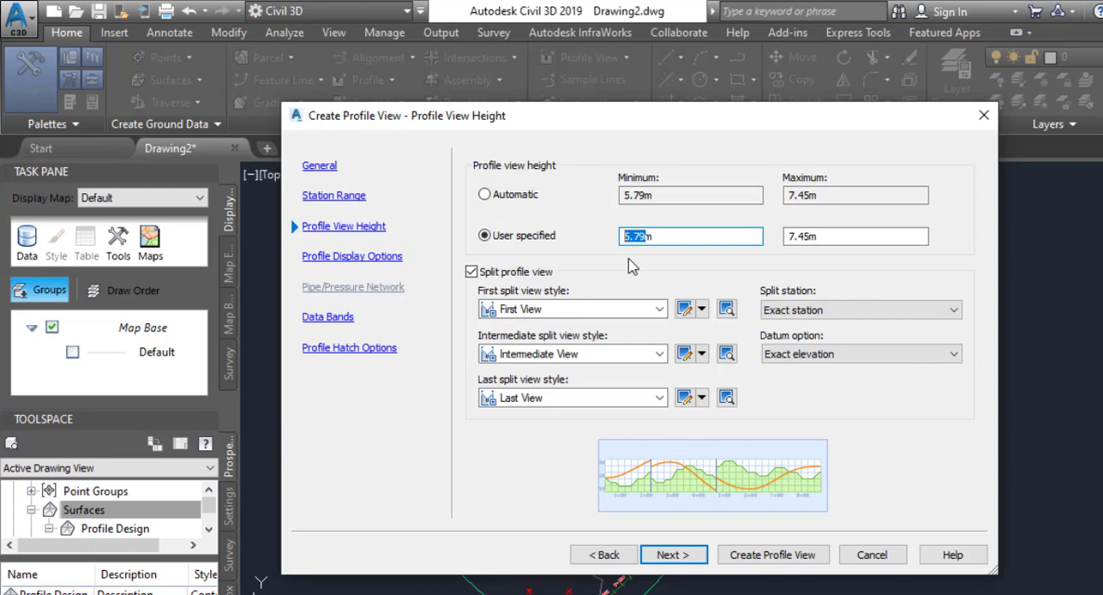
{"action": "type", "text": "1m"}
{"action": "left_click", "coordinate": [810, 236]}
{"action": "left_click_drag", "start_coordinate": [810, 236], "coordinate": [764, 238]}
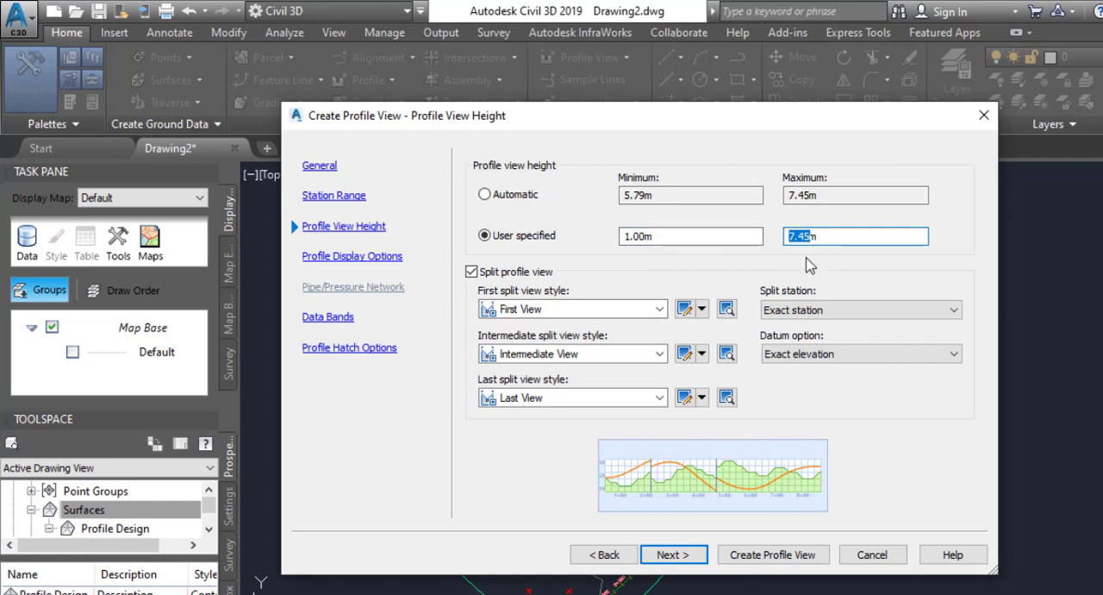
{"action": "type", "text": "10m"}
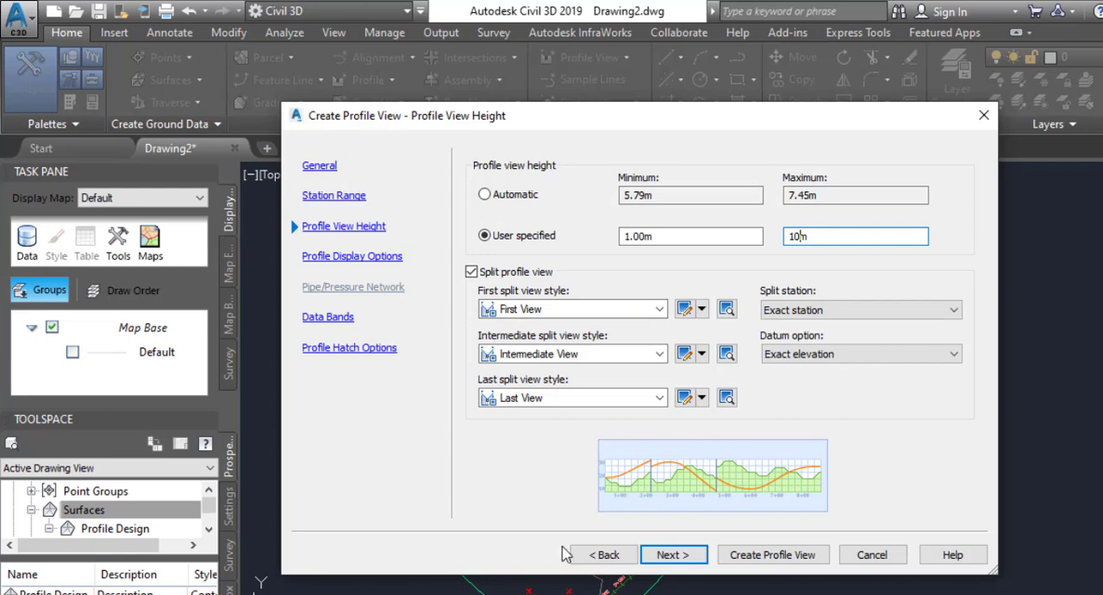
{"action": "left_click", "coordinate": [671, 555]}
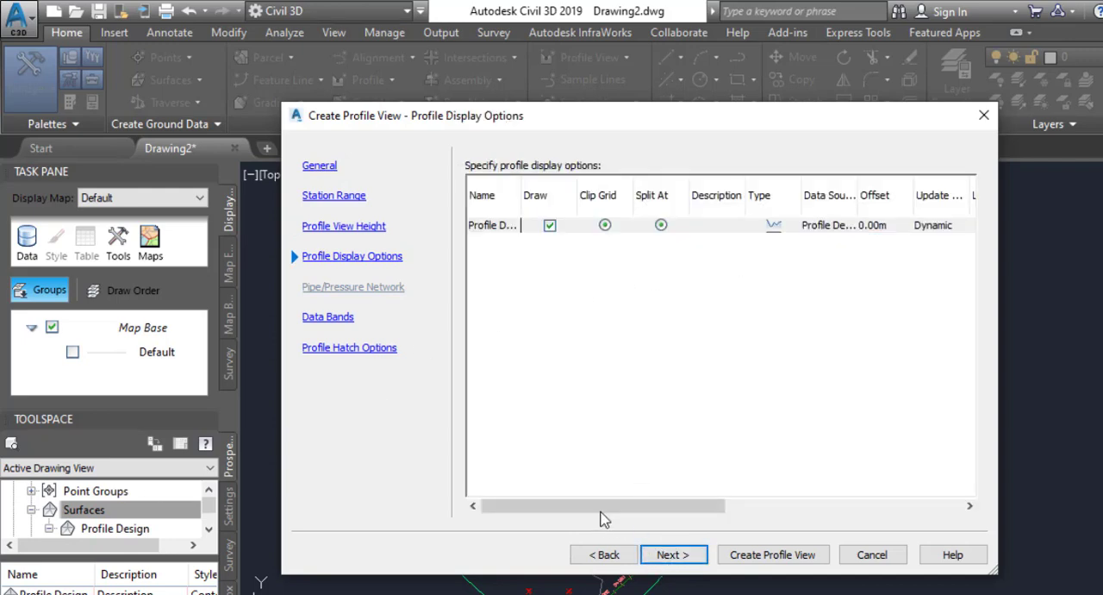
Review the surface profile's station and elevation display options and accept them without edits.
{"action": "left_click_drag", "start_coordinate": [604, 509], "coordinate": [930, 498]}
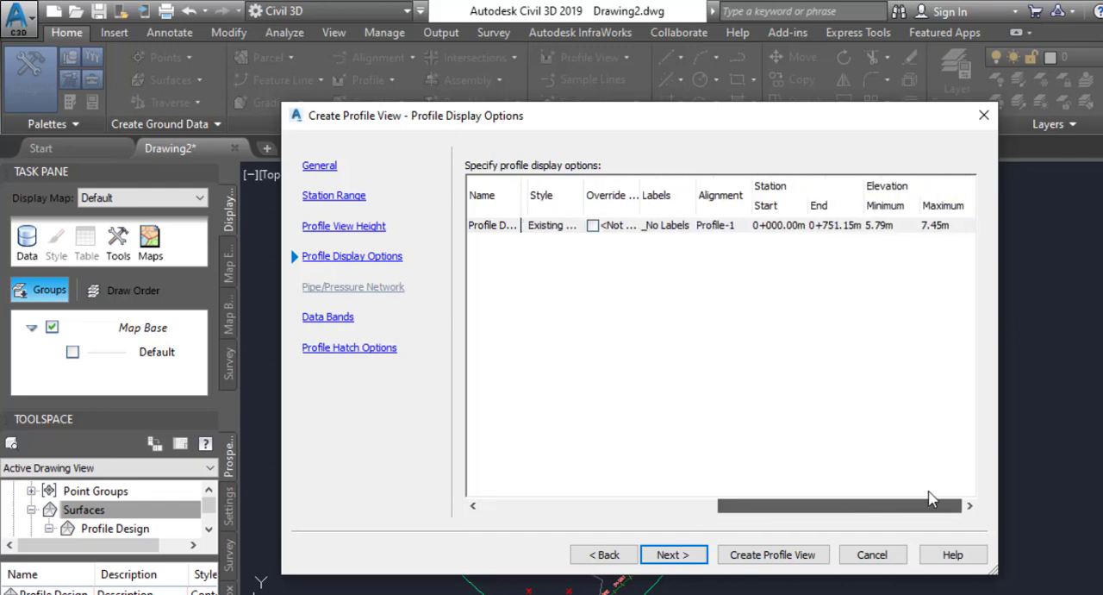
{"action": "left_click", "coordinate": [899, 231]}
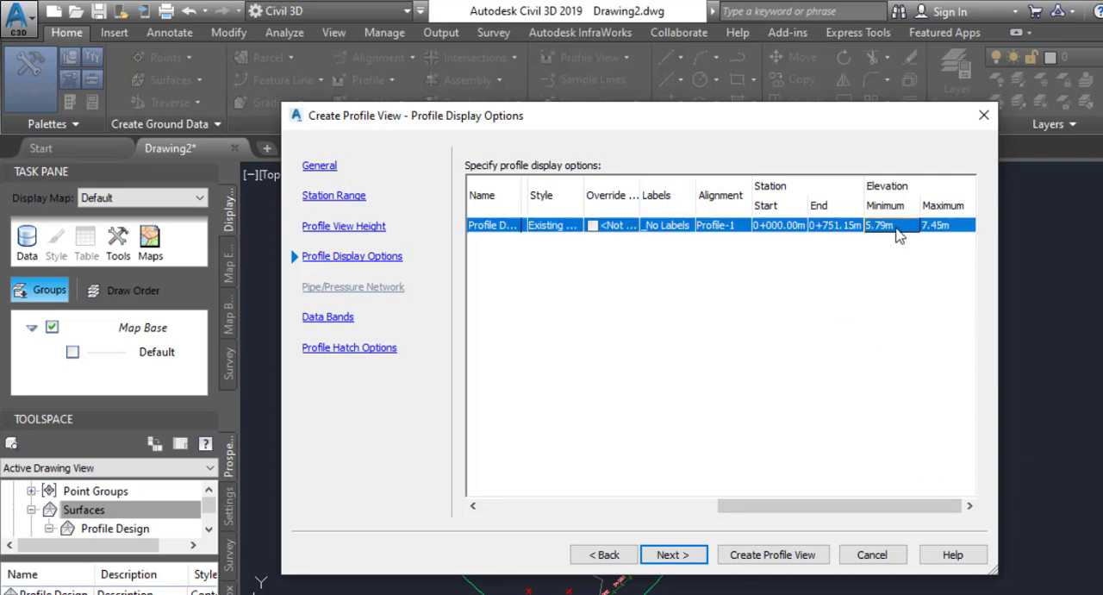
{"action": "left_click", "coordinate": [672, 554]}
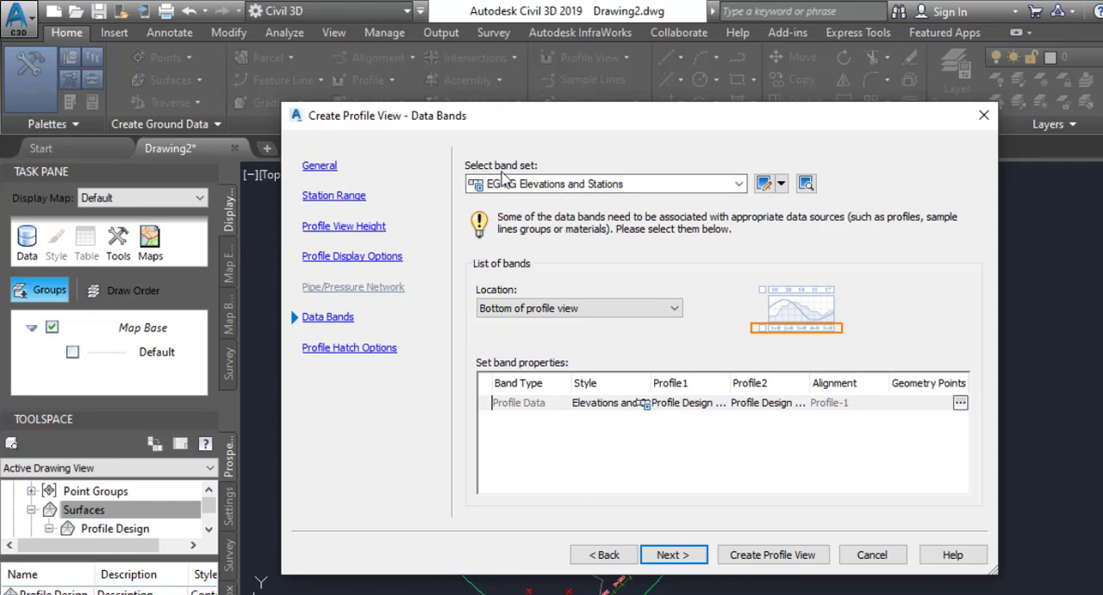
Choose the EG-FG Elevations and Stations band set and keep the bands located at the bottom of the profile view.
{"action": "left_click", "coordinate": [739, 184]}
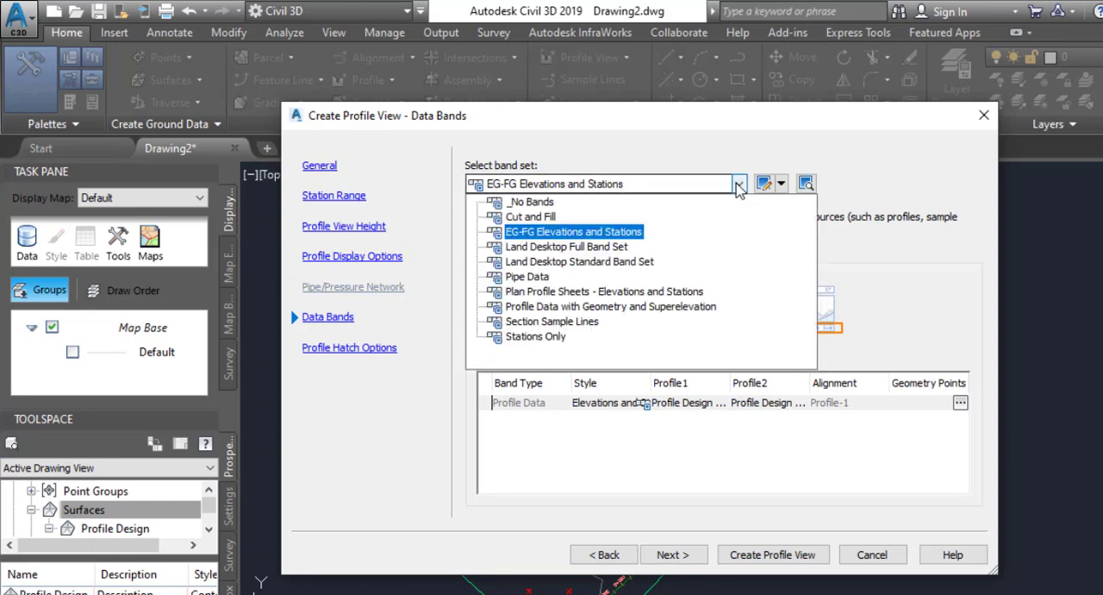
{"action": "left_click", "coordinate": [540, 233]}
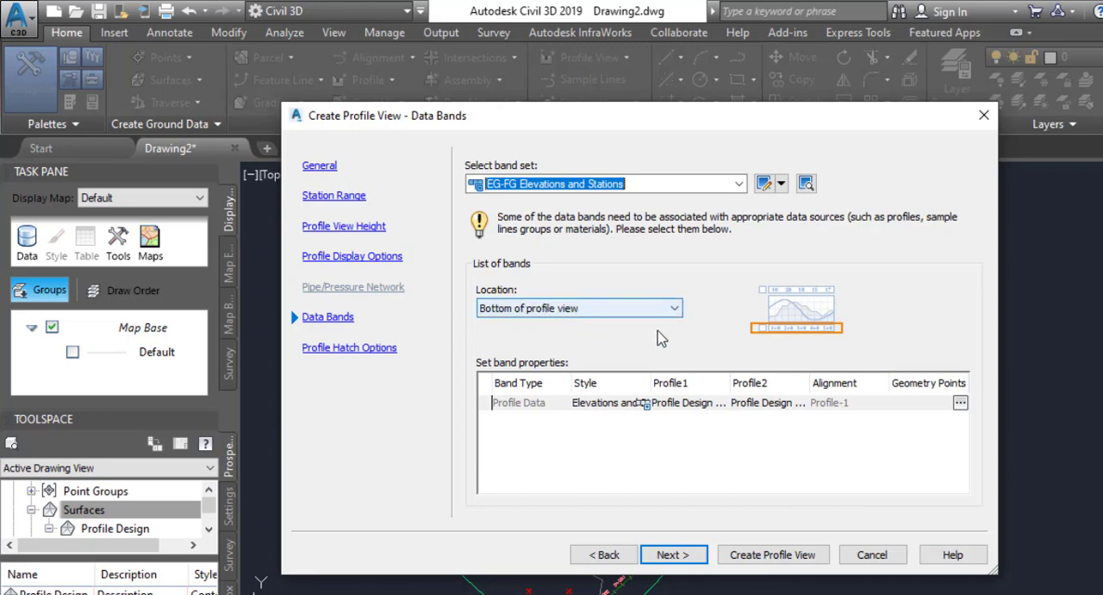
{"action": "left_click", "coordinate": [675, 308]}
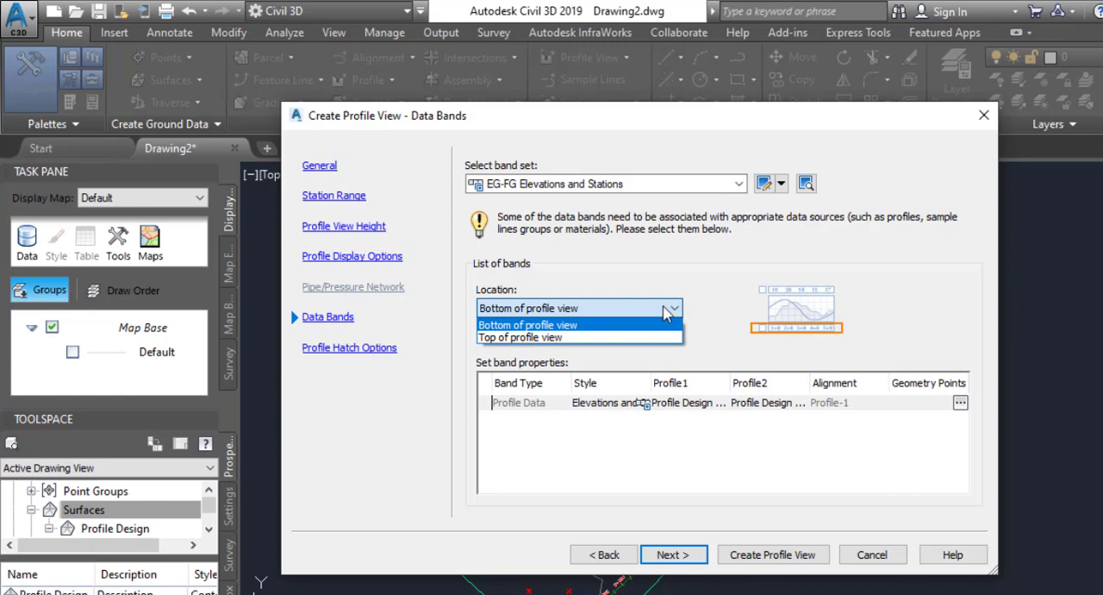
{"action": "left_click", "coordinate": [667, 313]}
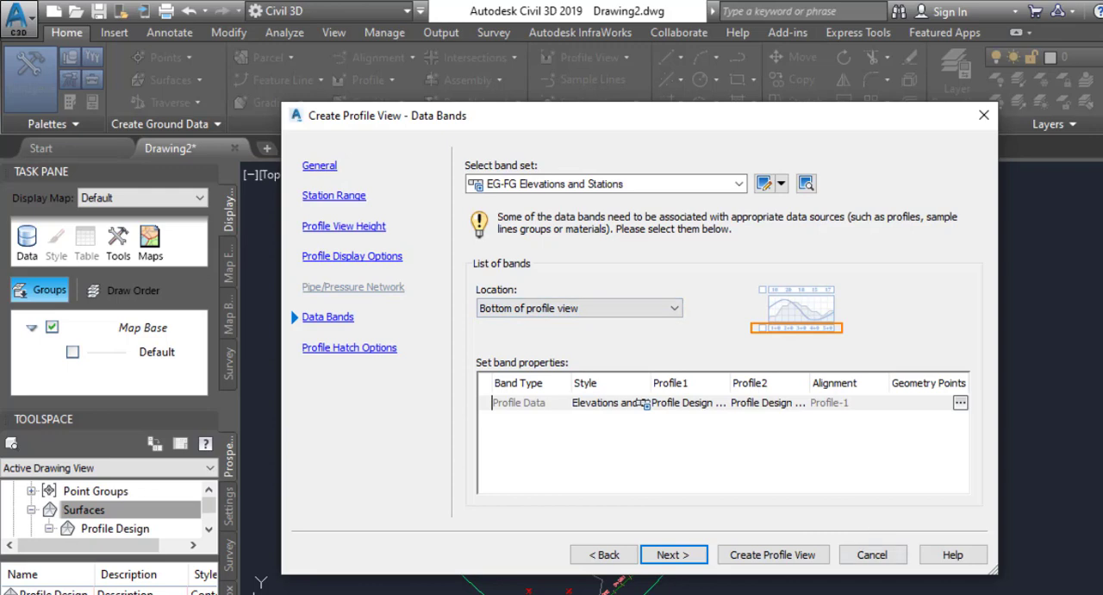
{"action": "left_click", "coordinate": [684, 559]}
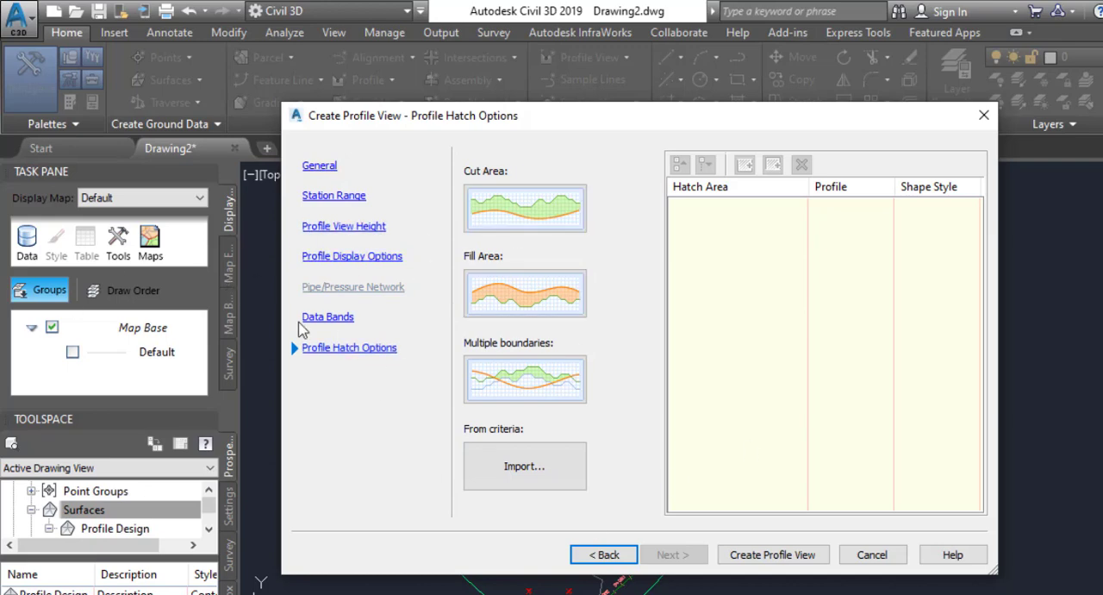
Create the profile view without hatching and place its origin in the empty area northwest of the surface.
{"action": "left_click", "coordinate": [772, 554]}
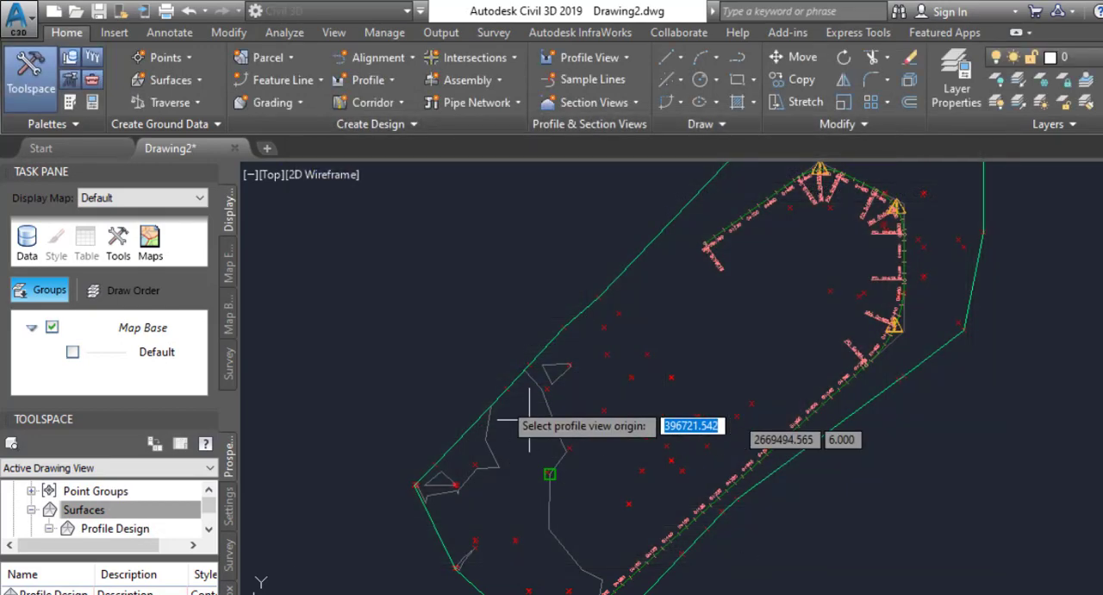
{"action": "middle_click_drag", "start_coordinate": [550, 249], "coordinate": [566, 312]}
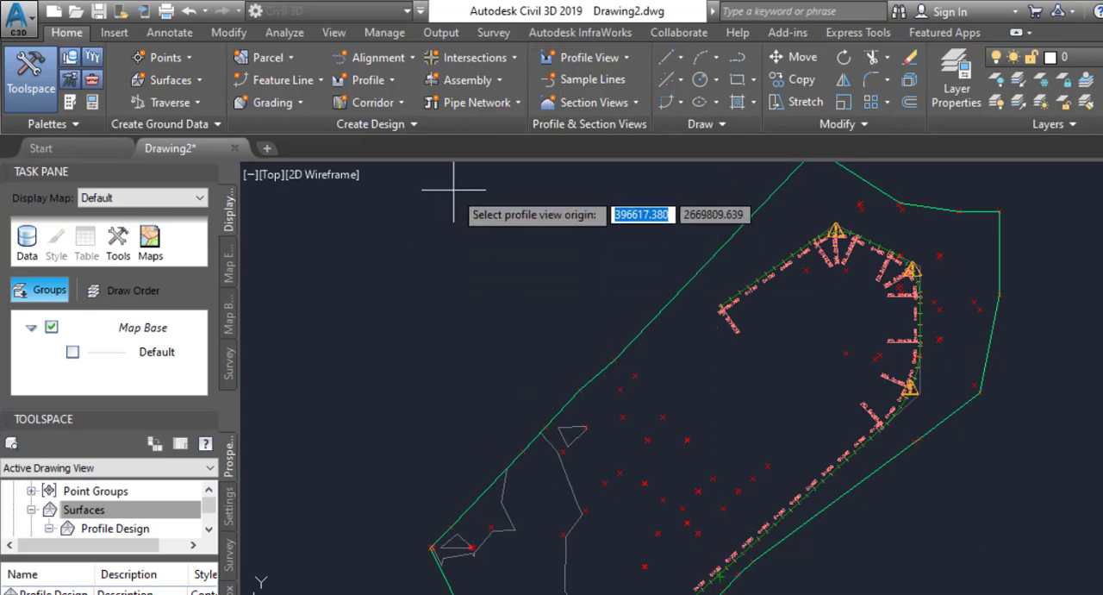
{"action": "middle_click_drag", "start_coordinate": [500, 331], "coordinate": [540, 477]}
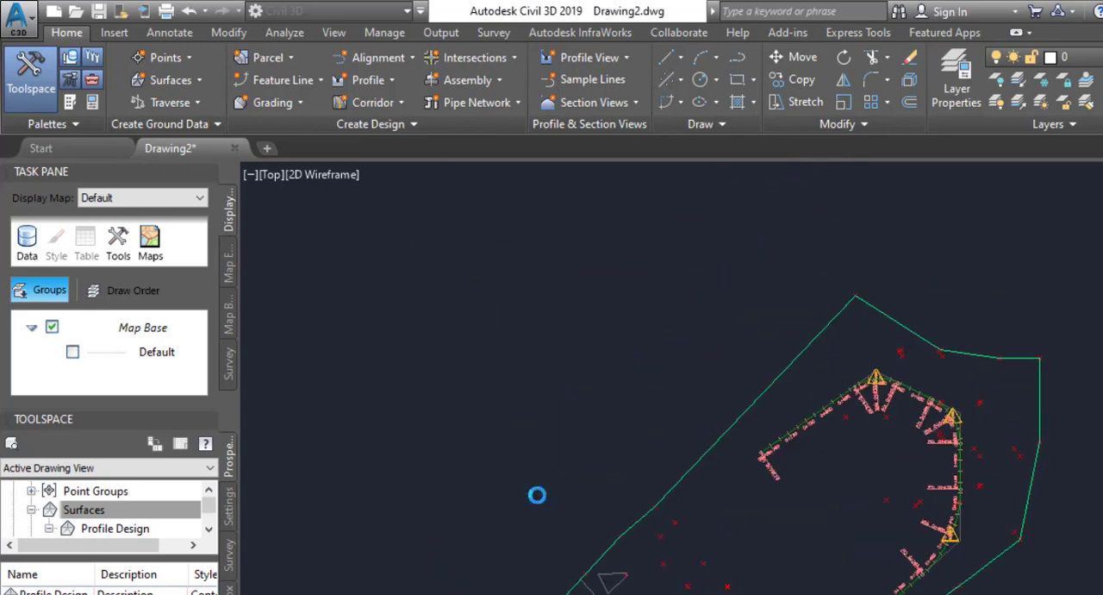
{"action": "left_click", "coordinate": [485, 235]}
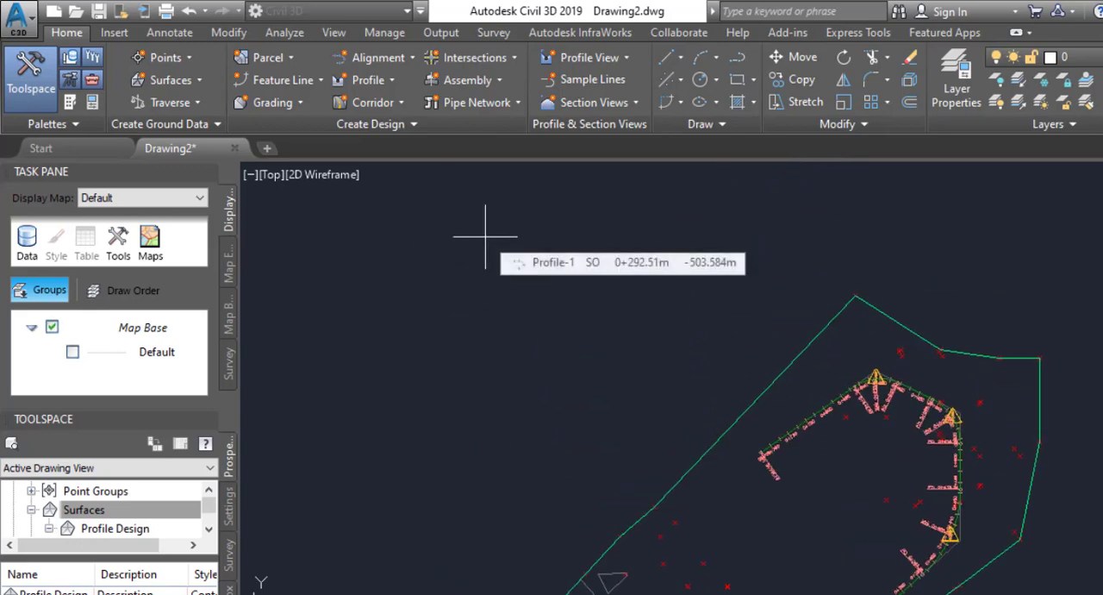
{"action": "left_click", "coordinate": [466, 233]}
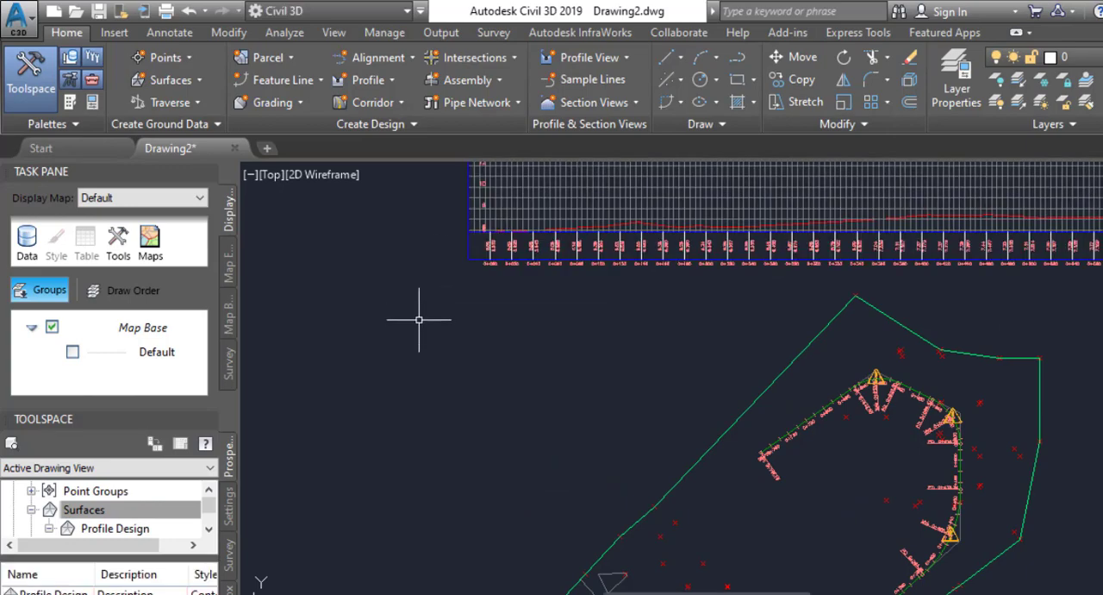
Examine the profile view's ground line and the elevation and station labels in its data band from end to start.
{"action": "scroll", "coordinate": [406, 361], "scroll_direction": "down", "scroll_amount": 2}
{"action": "scroll", "coordinate": [916, 245], "scroll_direction": "up", "scroll_amount": 5}
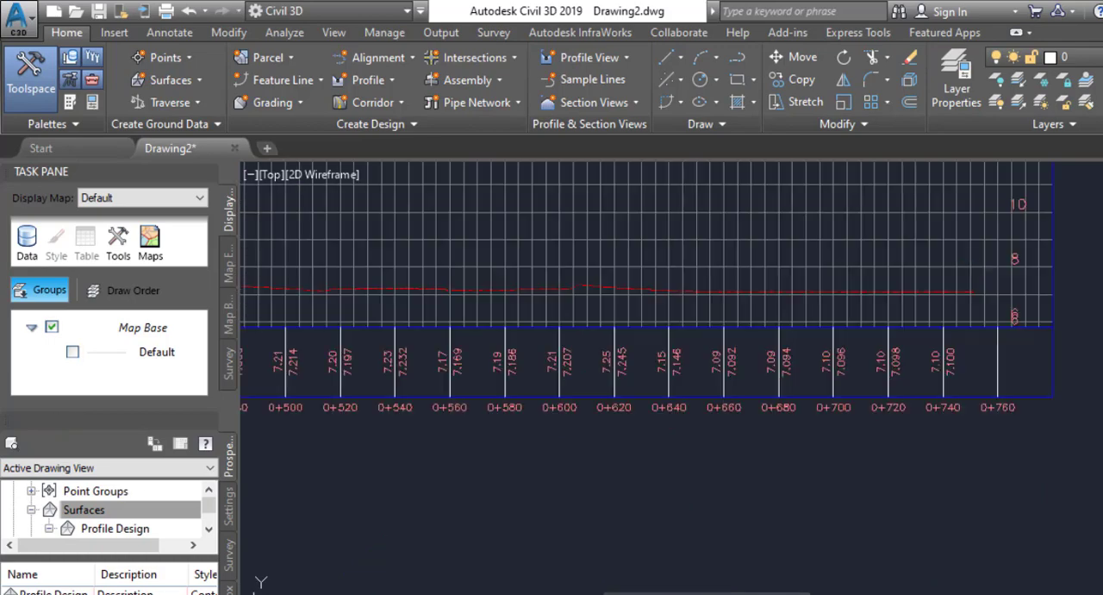
{"action": "scroll", "coordinate": [729, 312], "scroll_direction": "down", "scroll_amount": 5}
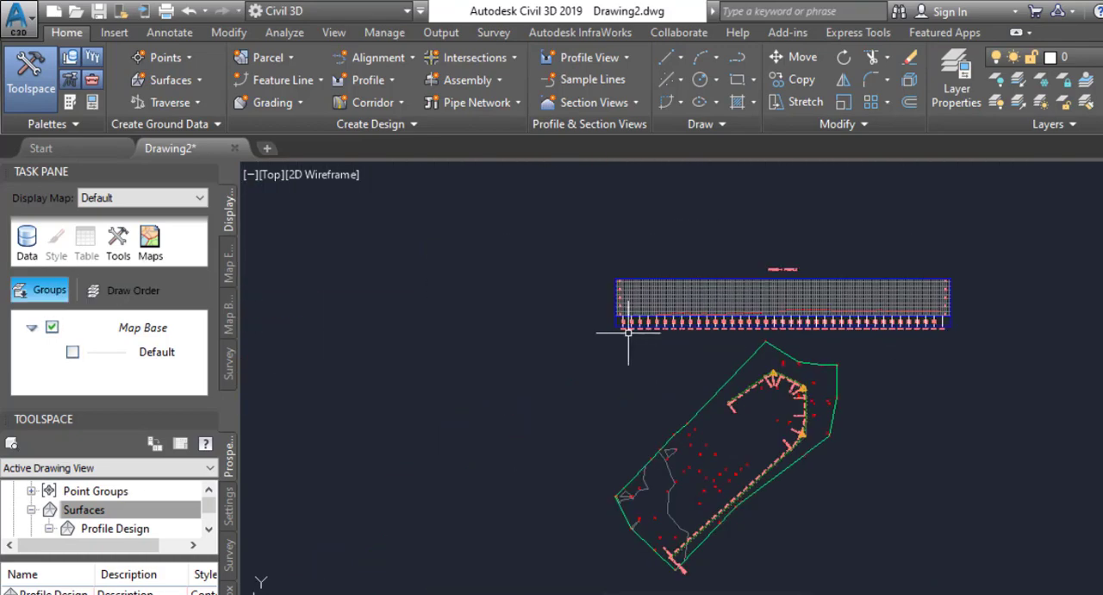
{"action": "scroll", "coordinate": [628, 333], "scroll_direction": "up", "scroll_amount": 4}
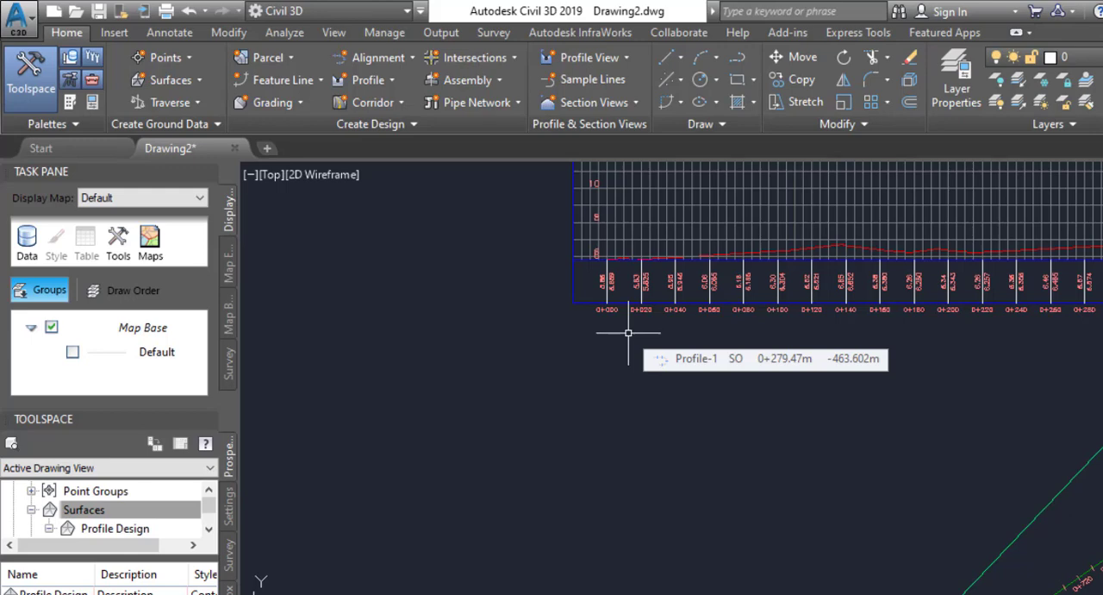
{"action": "scroll", "coordinate": [617, 211], "scroll_direction": "up", "scroll_amount": 4}
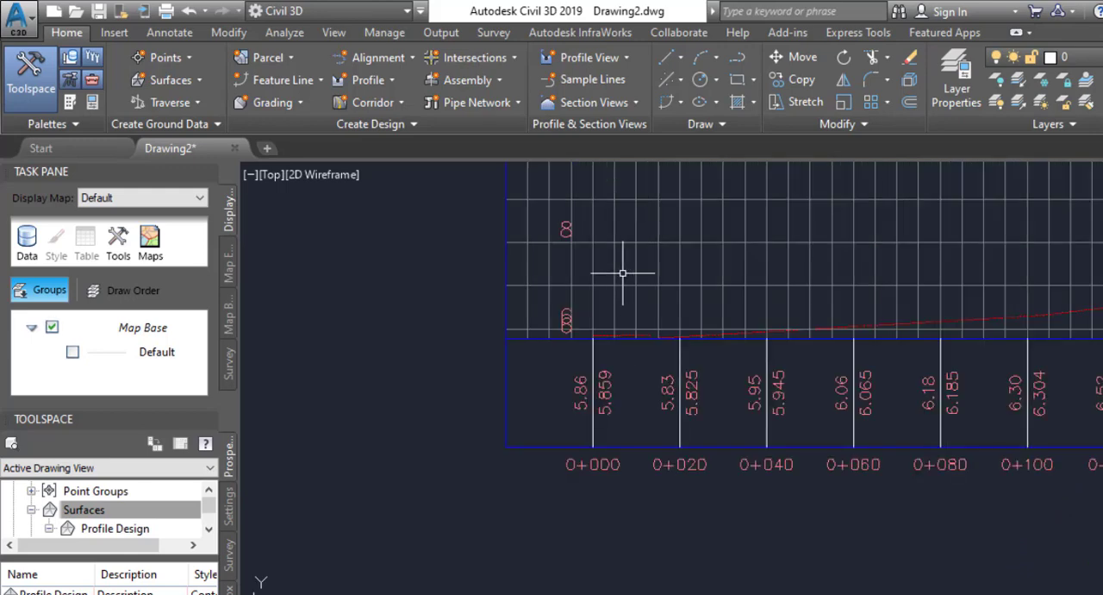
Examine the elevation labels on the profile view's vertical axes at its start and end.
{"action": "scroll", "coordinate": [451, 505], "scroll_direction": "down", "scroll_amount": 2}
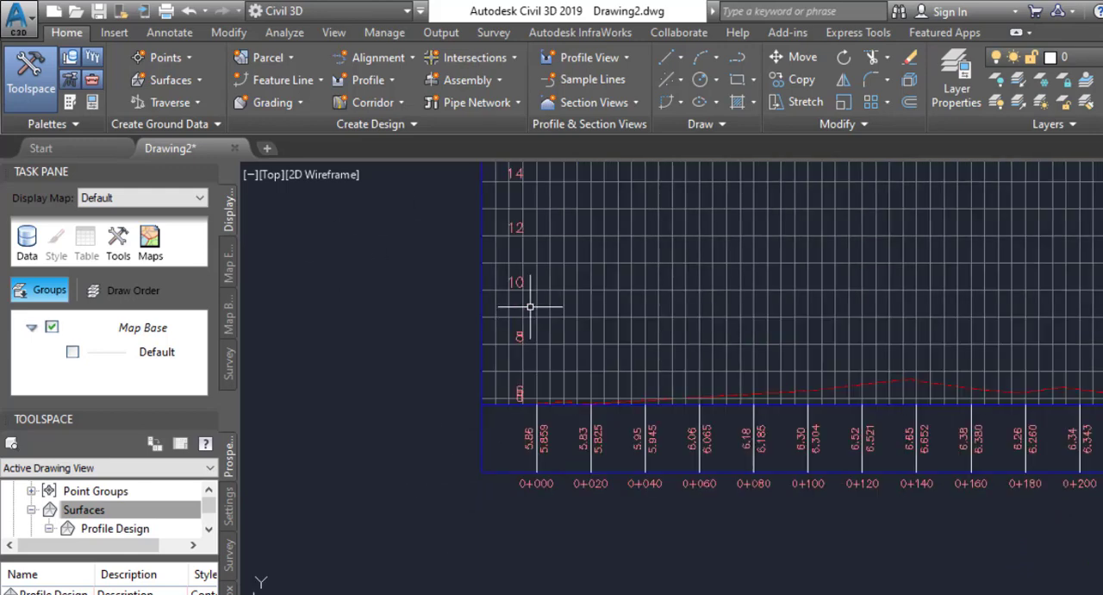
{"action": "middle_click_drag", "start_coordinate": [529, 303], "coordinate": [530, 464]}
{"action": "scroll", "coordinate": [542, 290], "scroll_direction": "down", "scroll_amount": 3}
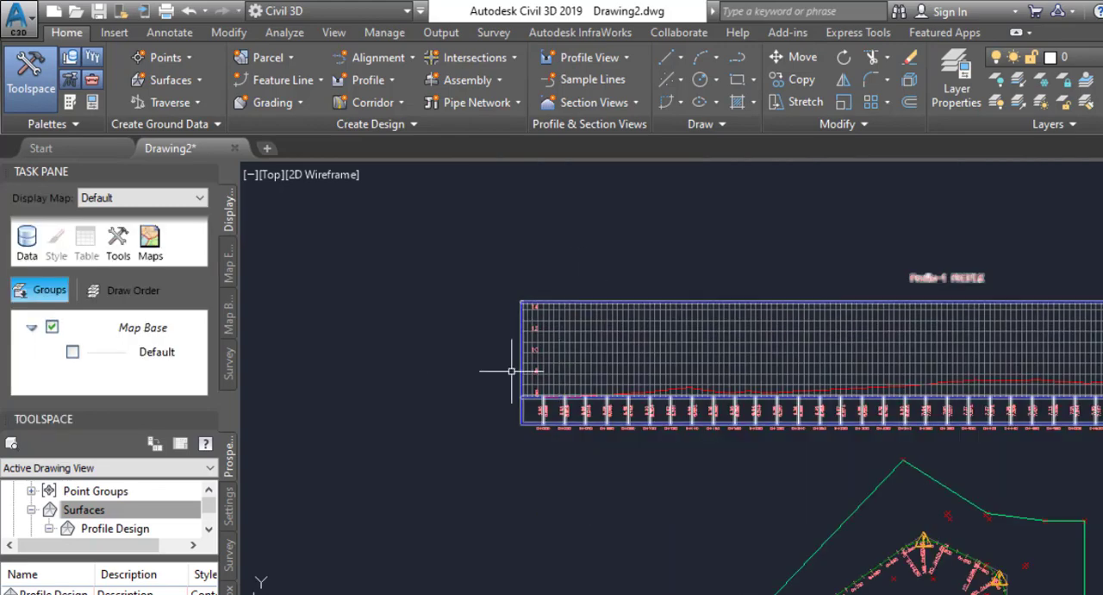
{"action": "scroll", "coordinate": [509, 369], "scroll_direction": "up", "scroll_amount": 3}
{"action": "middle_click_drag", "start_coordinate": [757, 433], "coordinate": [603, 389]}
{"action": "scroll", "coordinate": [501, 398], "scroll_direction": "up", "scroll_amount": 6}
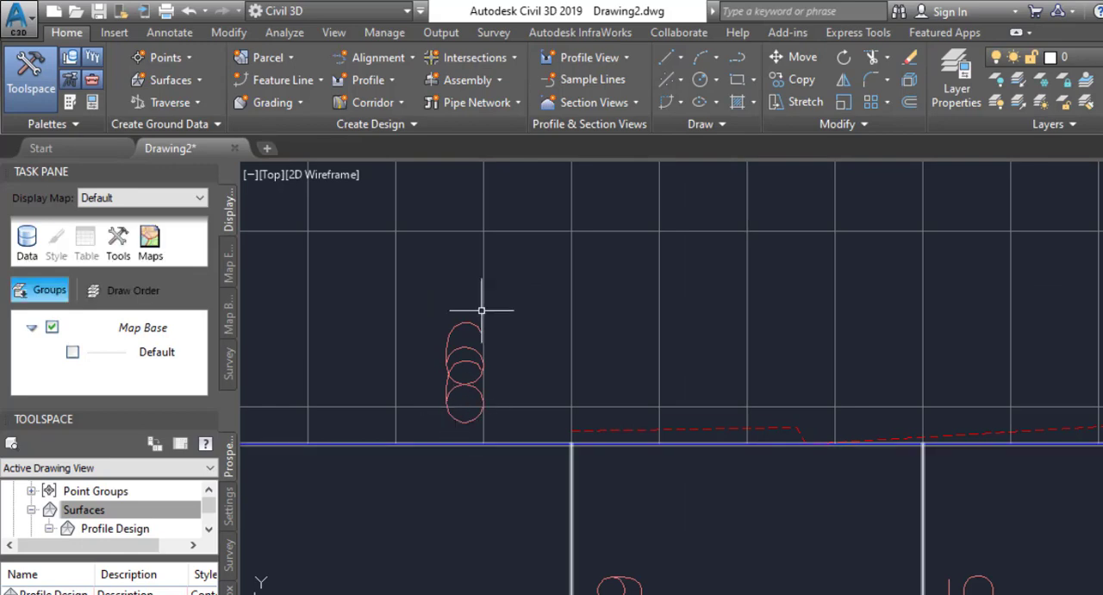
{"action": "scroll", "coordinate": [425, 370], "scroll_direction": "down", "scroll_amount": 4}
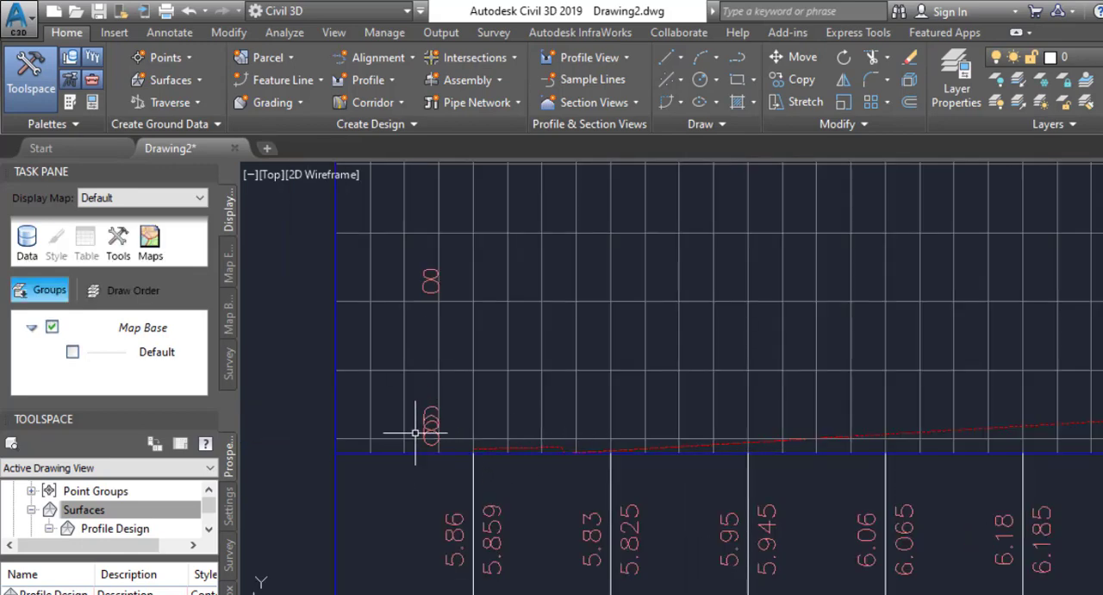
{"action": "scroll", "coordinate": [406, 435], "scroll_direction": "up", "scroll_amount": 5}
{"action": "scroll", "coordinate": [414, 433], "scroll_direction": "down", "scroll_amount": 8}
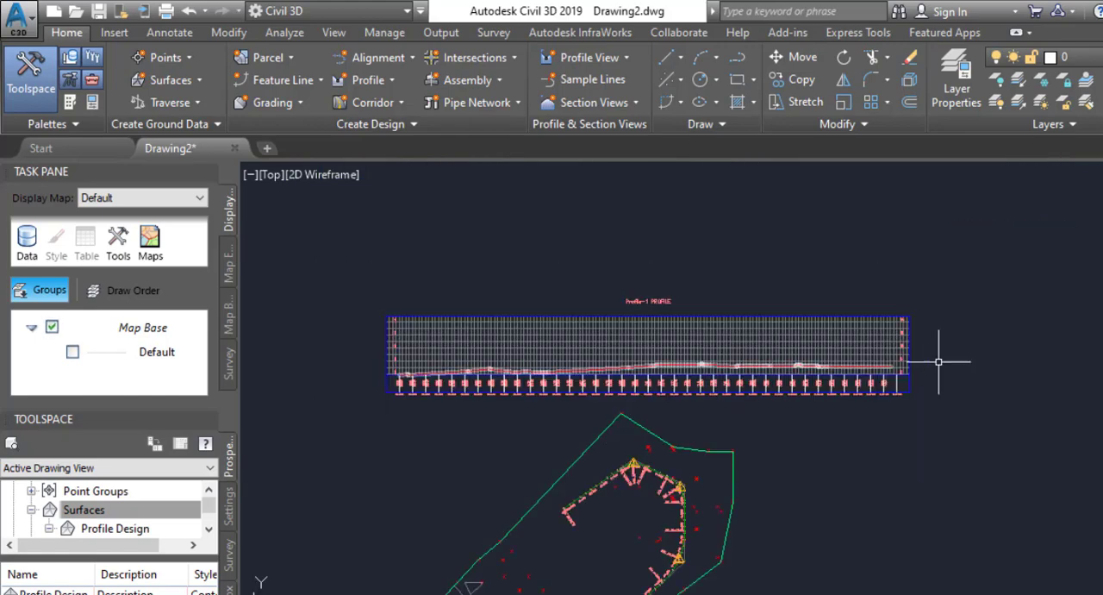
{"action": "scroll", "coordinate": [906, 361], "scroll_direction": "up", "scroll_amount": 2}
{"action": "scroll", "coordinate": [905, 361], "scroll_direction": "up", "scroll_amount": 5}
{"action": "scroll", "coordinate": [955, 376], "scroll_direction": "down", "scroll_amount": 3}
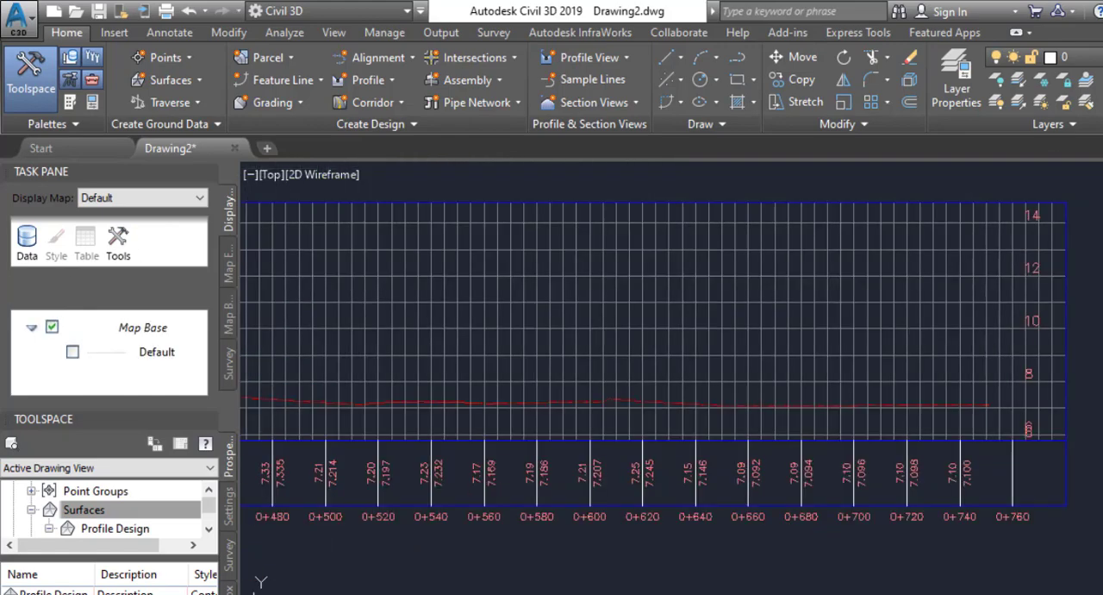
{"action": "scroll", "coordinate": [1034, 321], "scroll_direction": "down", "scroll_amount": 4}
{"action": "scroll", "coordinate": [709, 382], "scroll_direction": "up", "scroll_amount": 2}
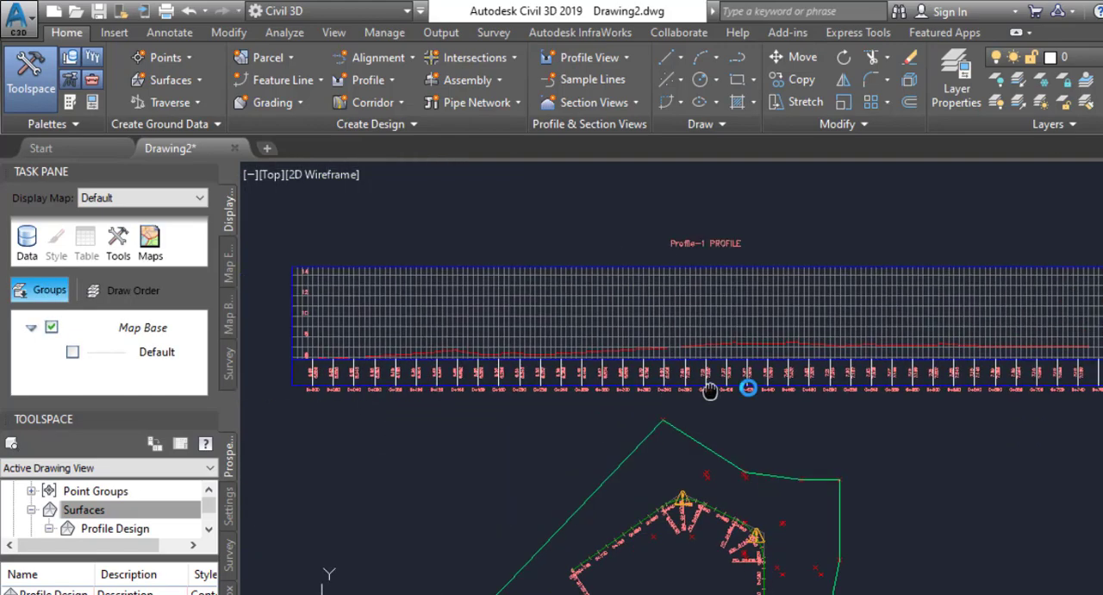
Examine the elevation and station labels in the profile view's data band against the ground line along the alignment.
{"action": "scroll", "coordinate": [422, 374], "scroll_direction": "up", "scroll_amount": 6}
{"action": "middle_click_drag", "start_coordinate": [374, 369], "coordinate": [675, 382]}
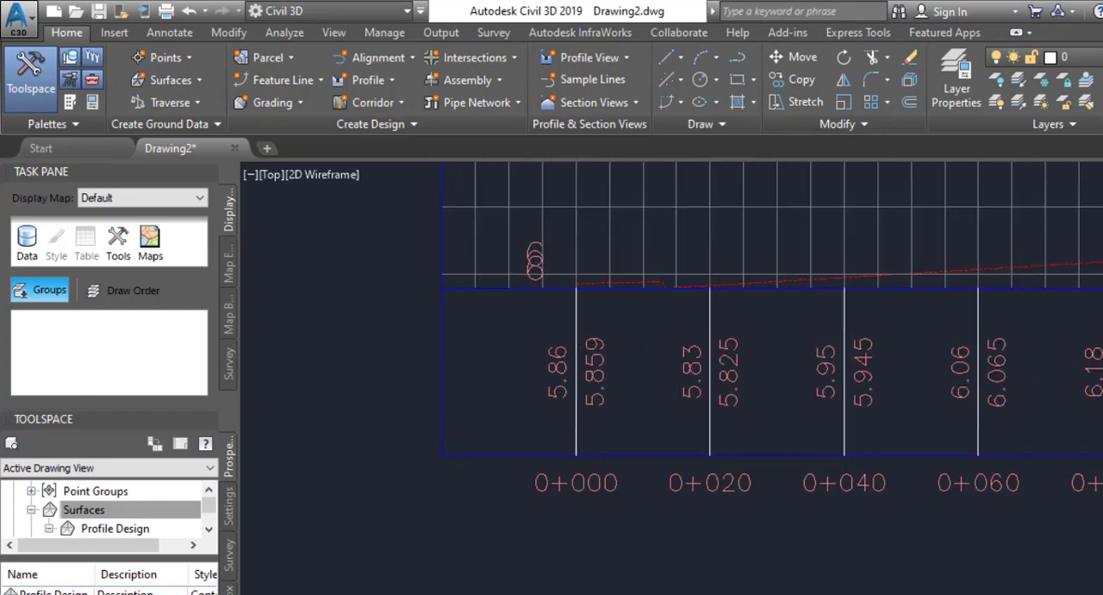
{"action": "scroll", "coordinate": [603, 372], "scroll_direction": "down", "scroll_amount": 3}
{"action": "middle_click_drag", "start_coordinate": [937, 375], "coordinate": [490, 384]}
{"action": "scroll", "coordinate": [573, 286], "scroll_direction": "down", "scroll_amount": 2}
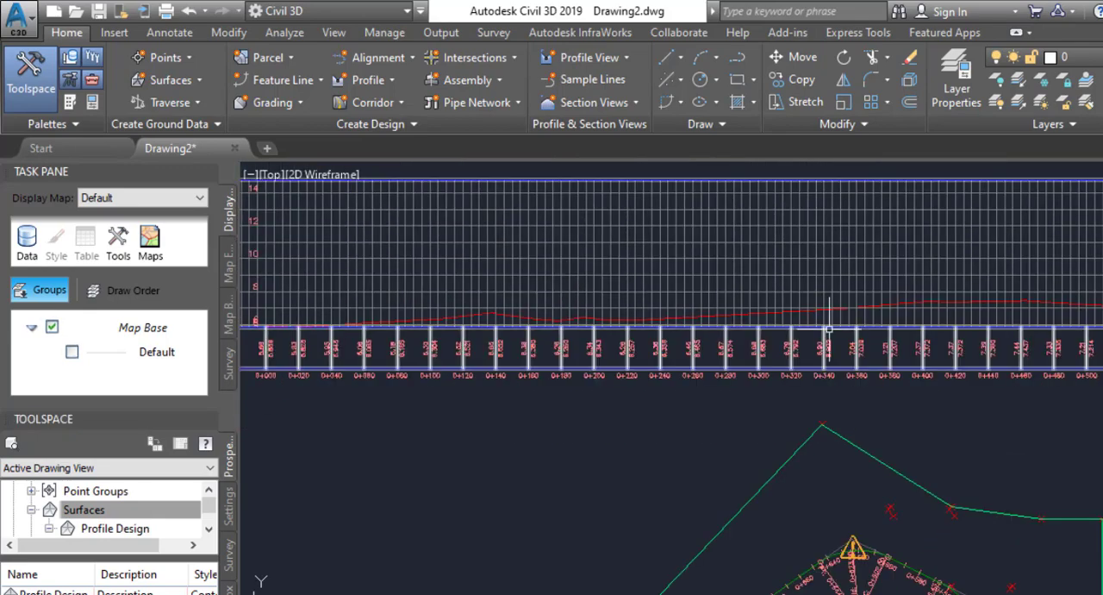
{"action": "scroll", "coordinate": [827, 352], "scroll_direction": "up", "scroll_amount": 6}
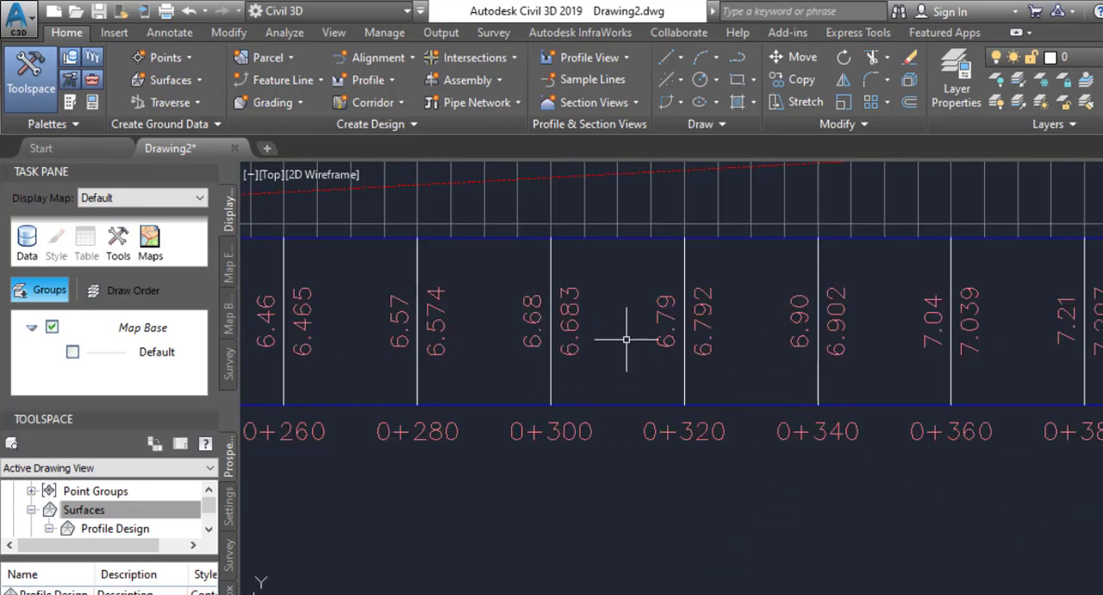
{"action": "scroll", "coordinate": [647, 340], "scroll_direction": "down", "scroll_amount": 4}
{"action": "scroll", "coordinate": [474, 354], "scroll_direction": "up", "scroll_amount": 4}
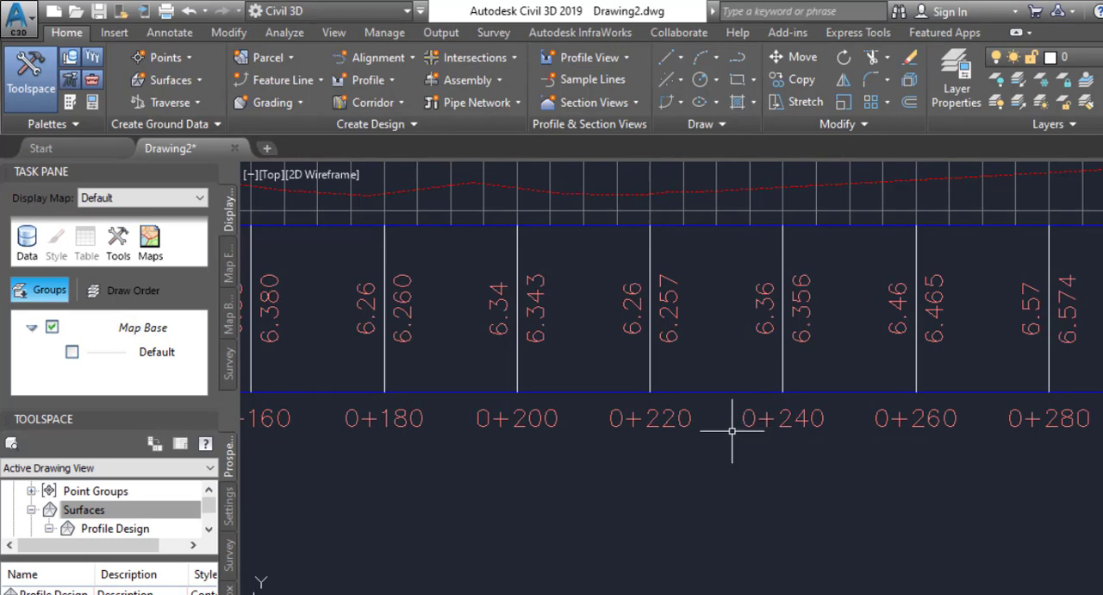
{"action": "scroll", "coordinate": [780, 354], "scroll_direction": "down", "scroll_amount": 5}
{"action": "scroll", "coordinate": [607, 336], "scroll_direction": "down", "scroll_amount": 2}
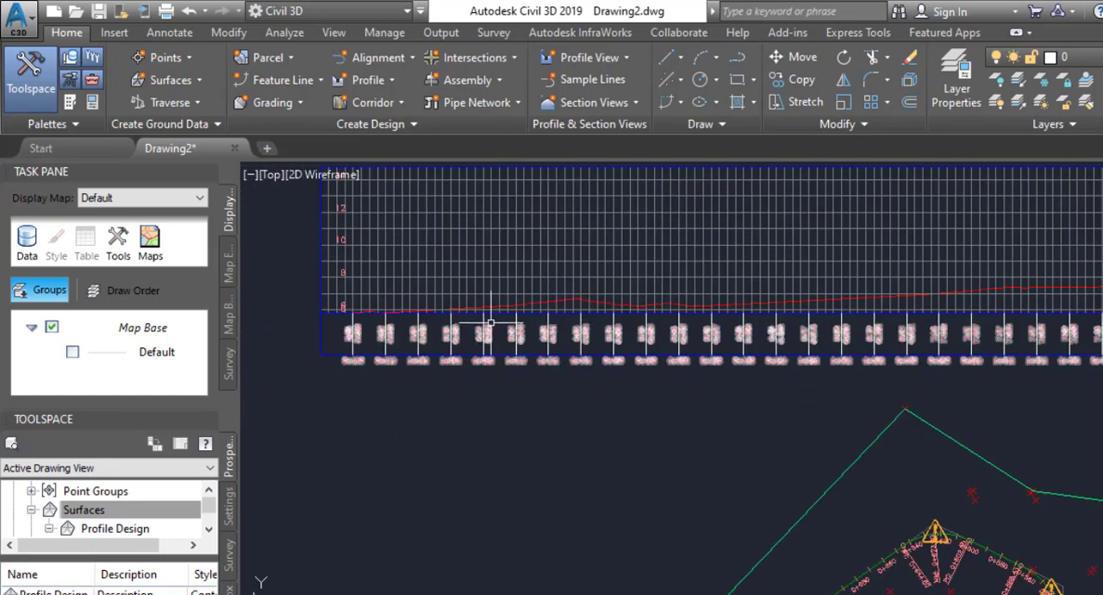
{"action": "scroll", "coordinate": [486, 323], "scroll_direction": "up", "scroll_amount": 6}
{"action": "middle_click_drag", "start_coordinate": [391, 328], "coordinate": [577, 342]}
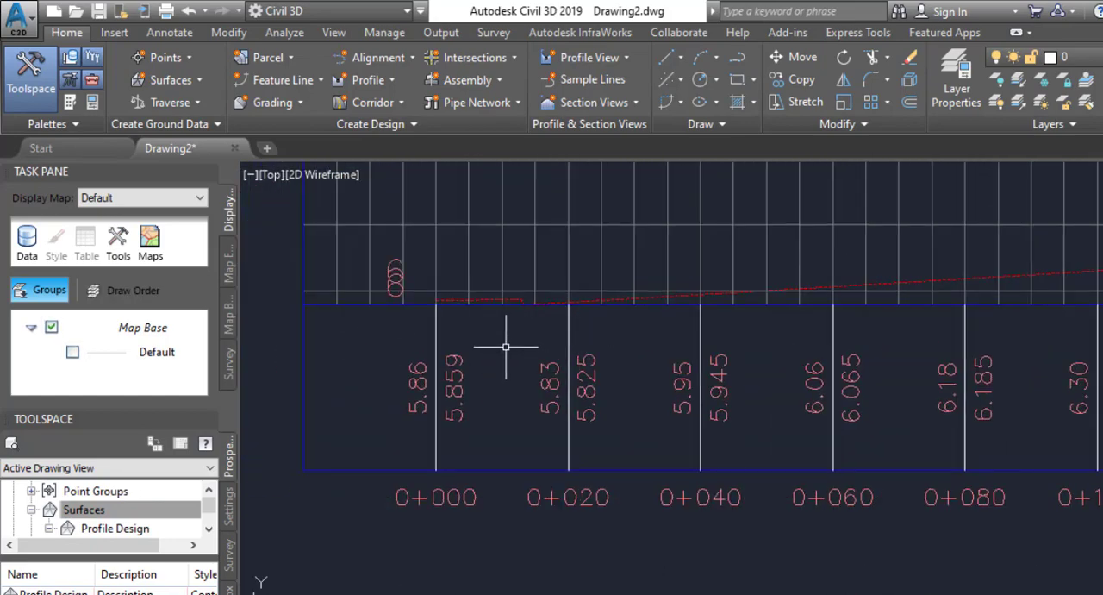
{"action": "middle_click_drag", "start_coordinate": [505, 342], "coordinate": [523, 395]}
{"action": "scroll", "coordinate": [446, 363], "scroll_direction": "down", "scroll_amount": 4}
{"action": "mouse_move", "coordinate": [636, 395]}
{"action": "middle_mouse_down"}
{"action": "mouse_move", "coordinate": [594, 374]}
{"action": "mouse_move", "coordinate": [636, 376]}
{"action": "middle_mouse_up"}
{"action": "scroll", "coordinate": [636, 376], "scroll_direction": "down", "scroll_amount": 4}
{"action": "middle_click_drag", "start_coordinate": [989, 389], "coordinate": [881, 381]}
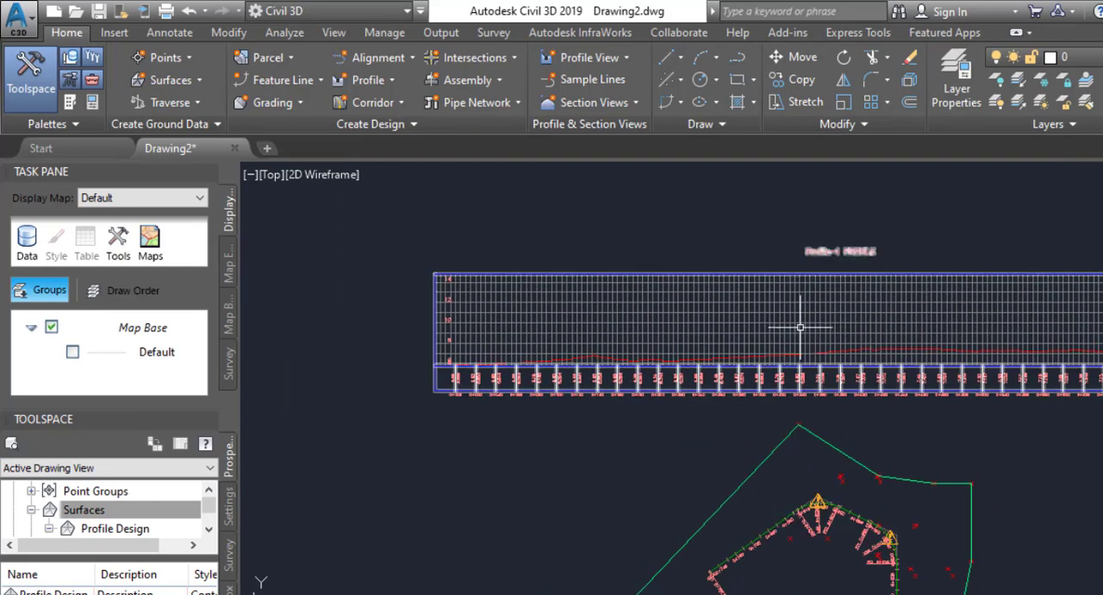
Review the grid clipping, padding and axis offset settings in the profile view's style and accept them without edits.
{"action": "scroll", "coordinate": [739, 328], "scroll_direction": "up", "scroll_amount": 2}
{"action": "left_click", "coordinate": [740, 330]}
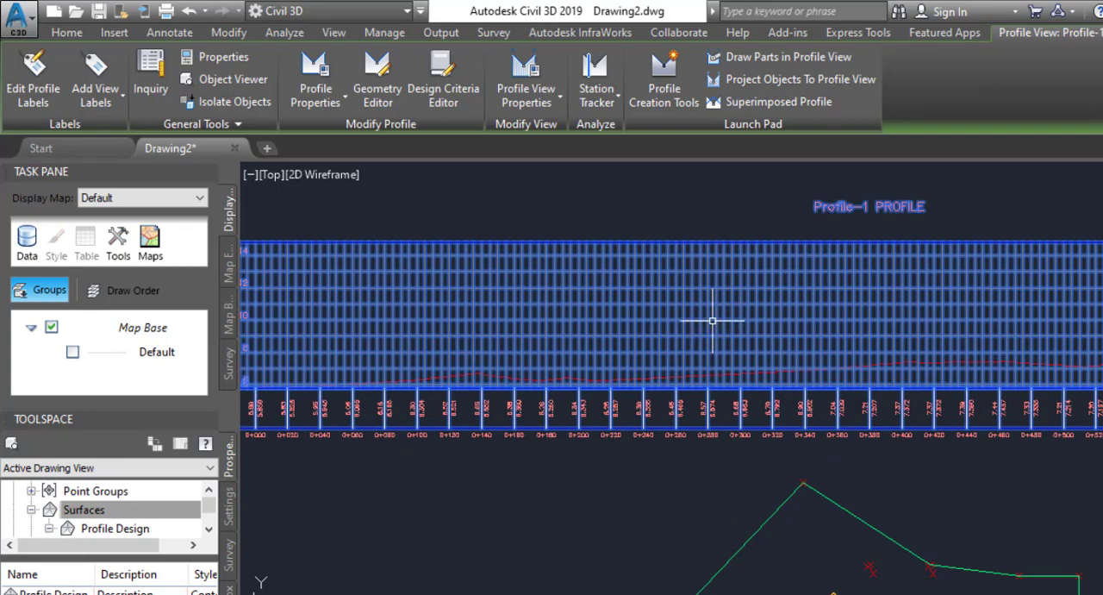
{"action": "right_click", "coordinate": [713, 322]}
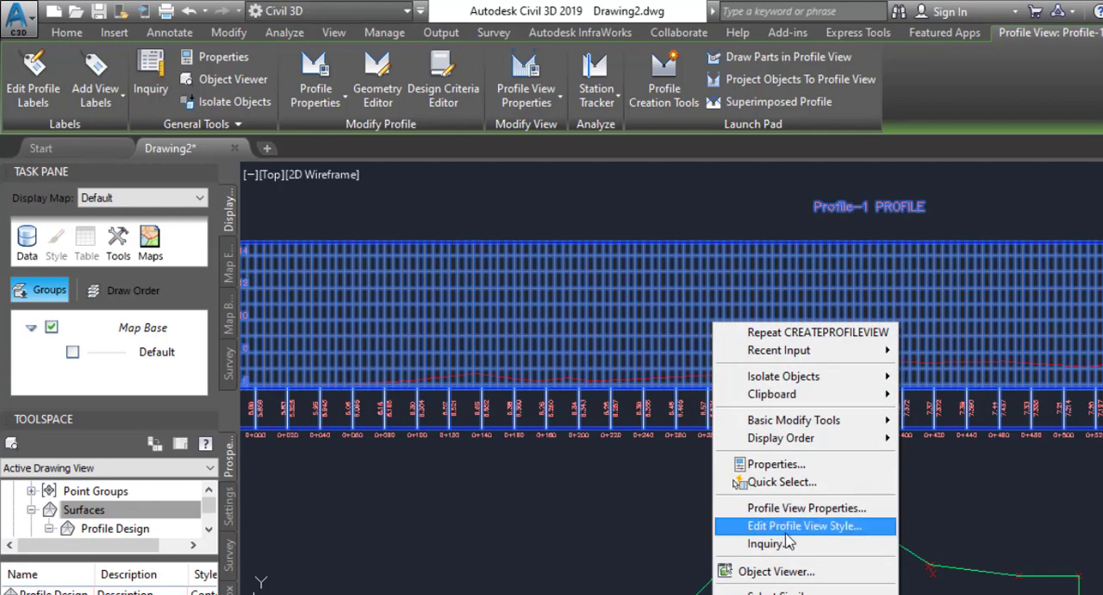
{"action": "left_click", "coordinate": [810, 527]}
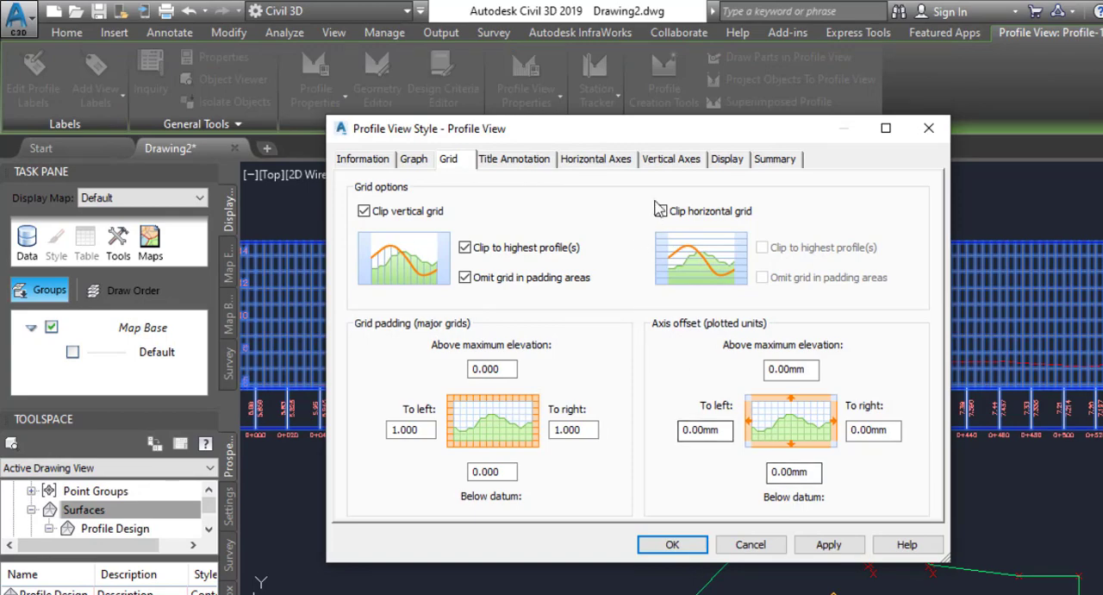
{"action": "left_click", "coordinate": [672, 544]}
{"action": "key", "text": "Escape"}
In the profile view's elevation properties, keep the user specified height and set the split profile view to Manual.
{"action": "left_click", "coordinate": [630, 356]}
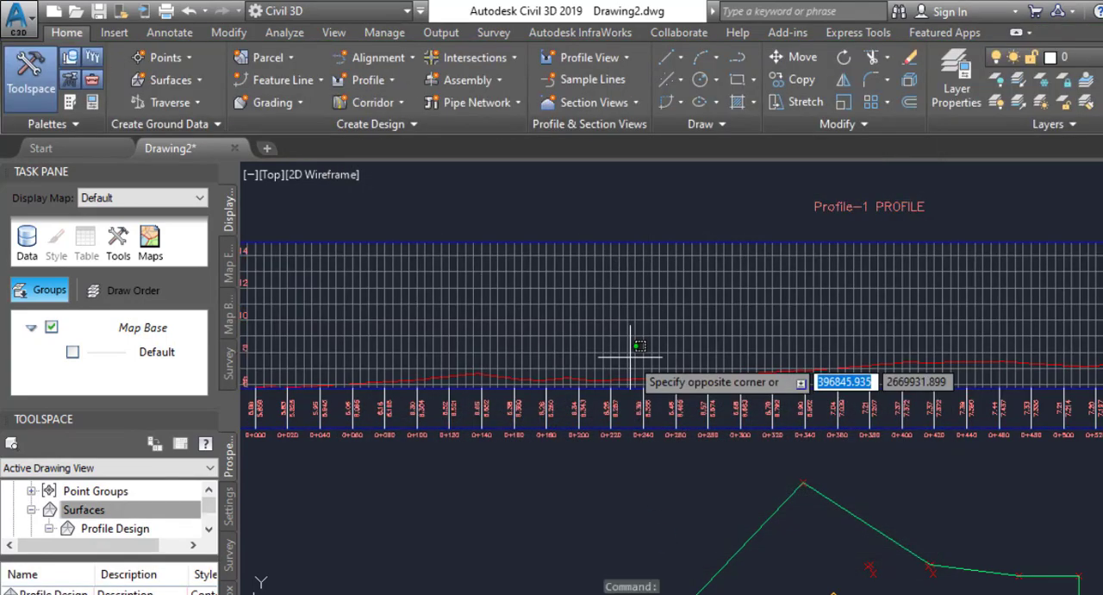
{"action": "left_click", "coordinate": [547, 323]}
{"action": "right_click", "coordinate": [583, 317]}
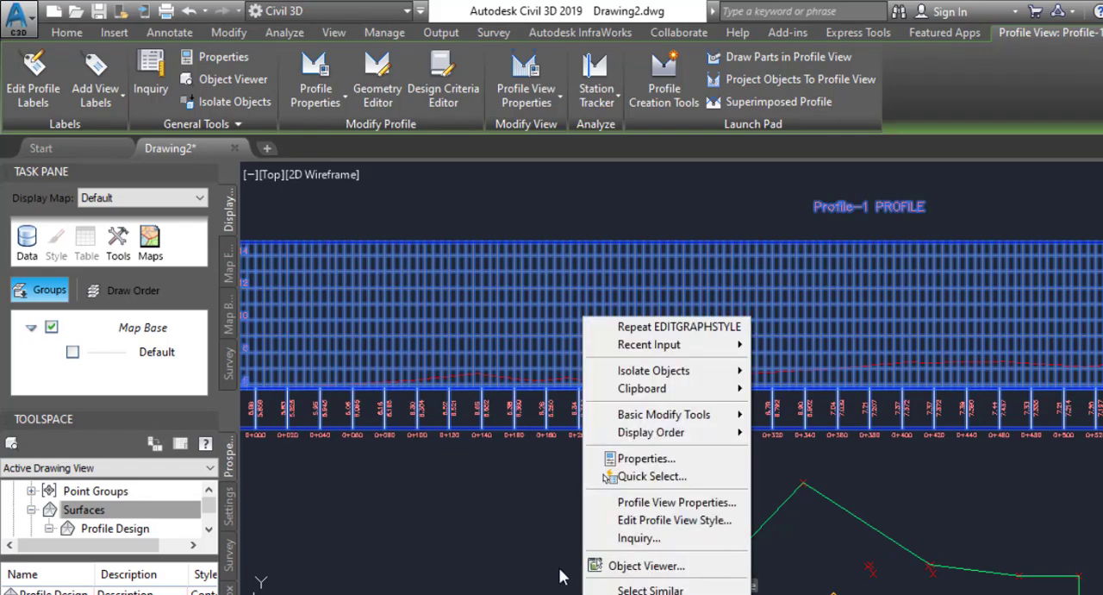
{"action": "left_click", "coordinate": [675, 508]}
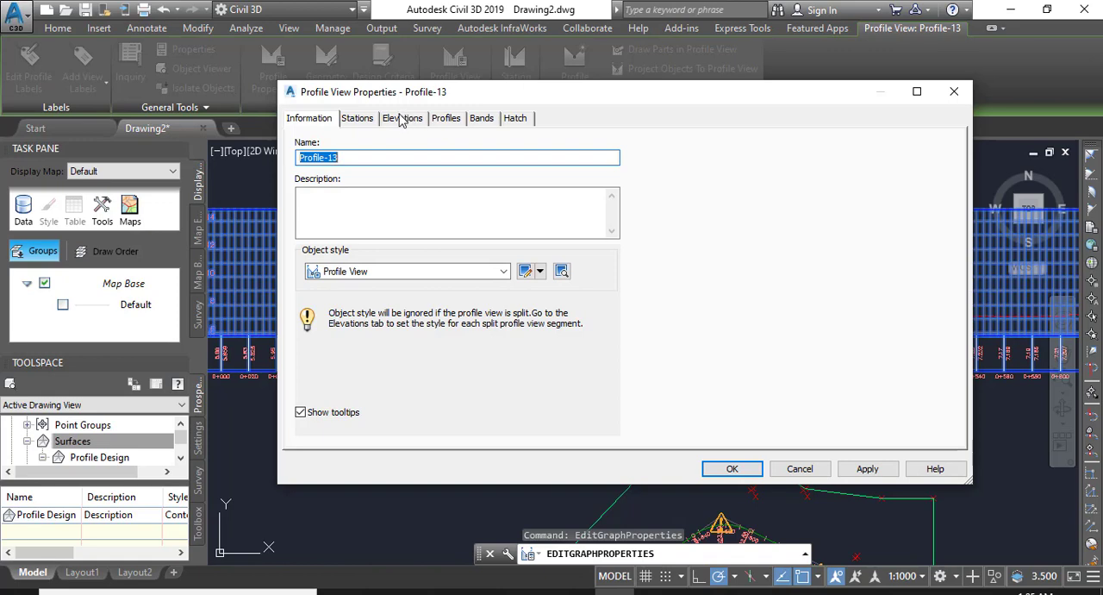
{"action": "left_click", "coordinate": [402, 119]}
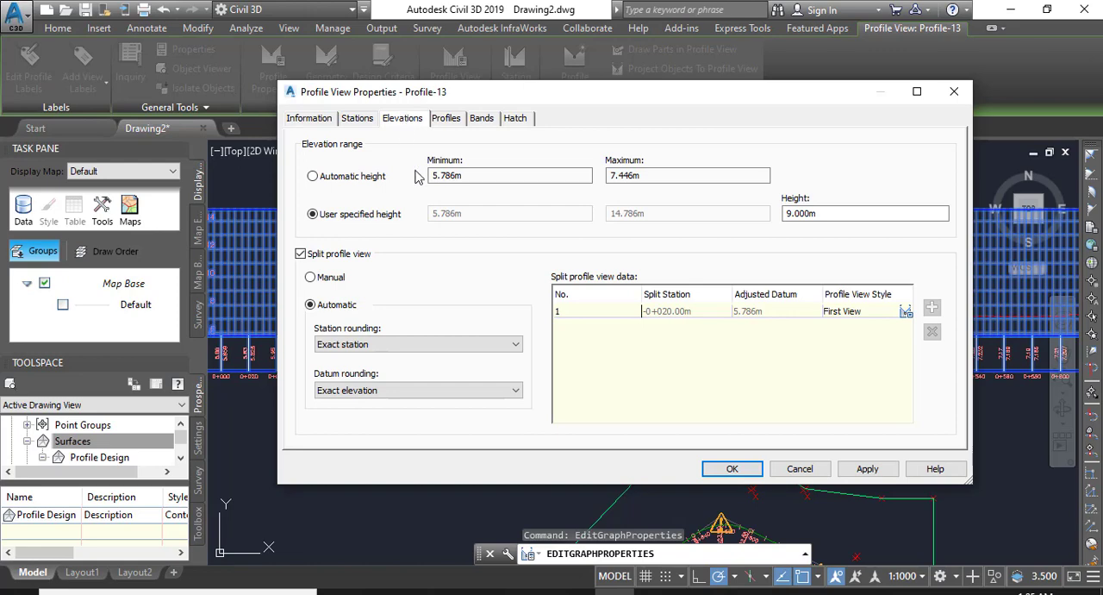
{"action": "left_click", "coordinate": [314, 176]}
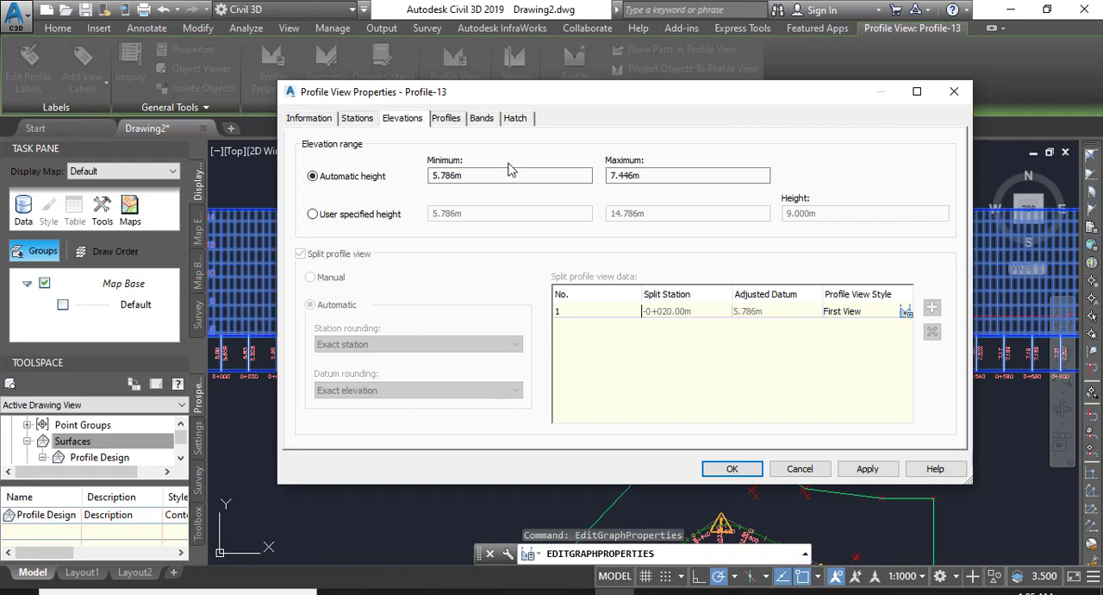
{"action": "left_click", "coordinate": [314, 214]}
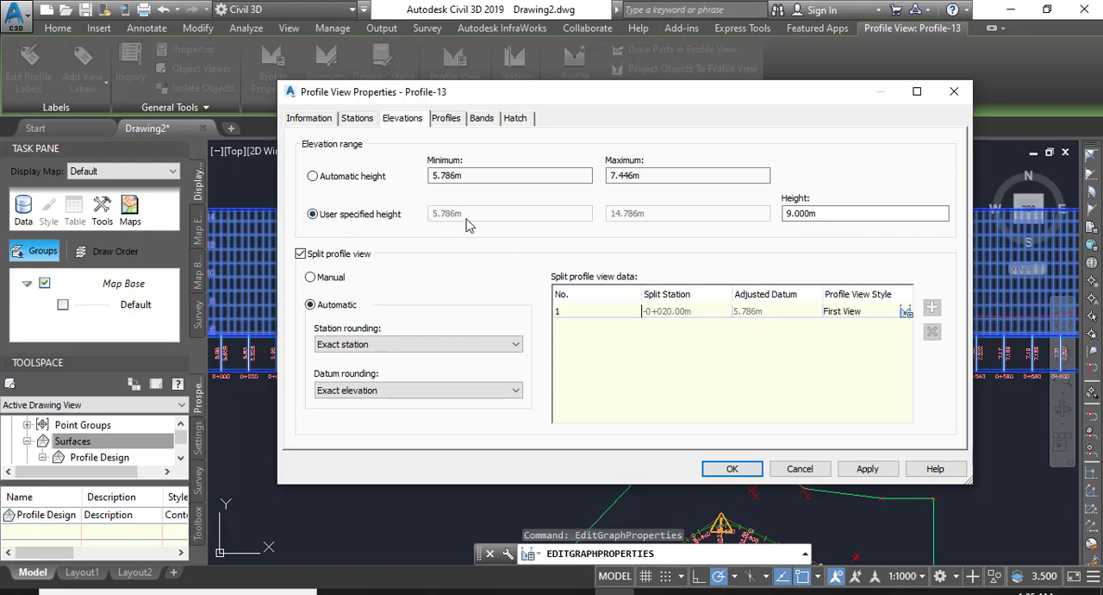
{"action": "left_click", "coordinate": [310, 278]}
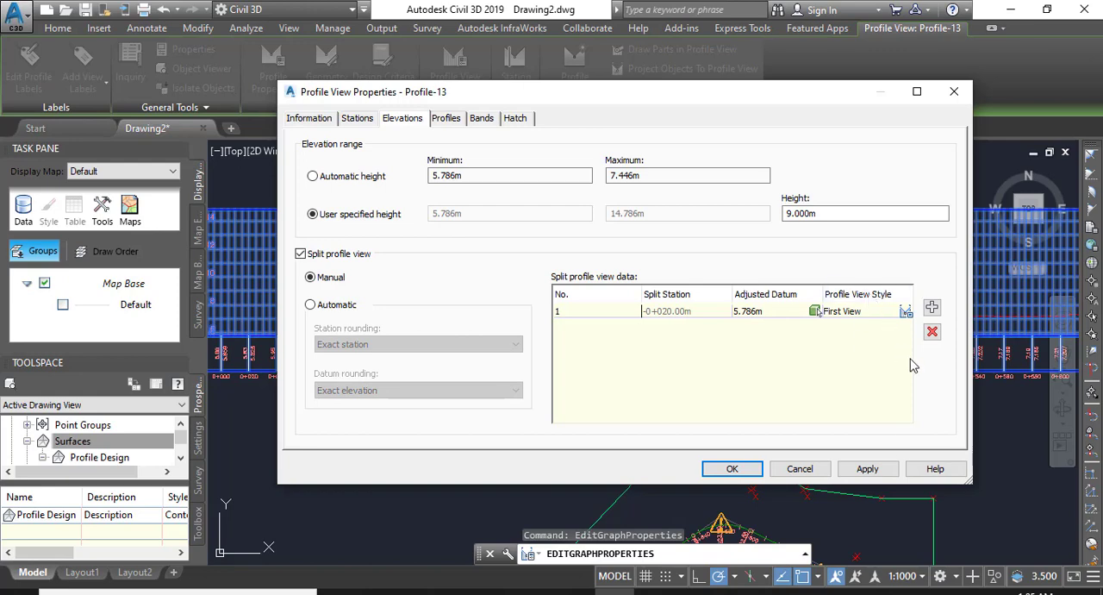
{"action": "left_click", "coordinate": [759, 316]}
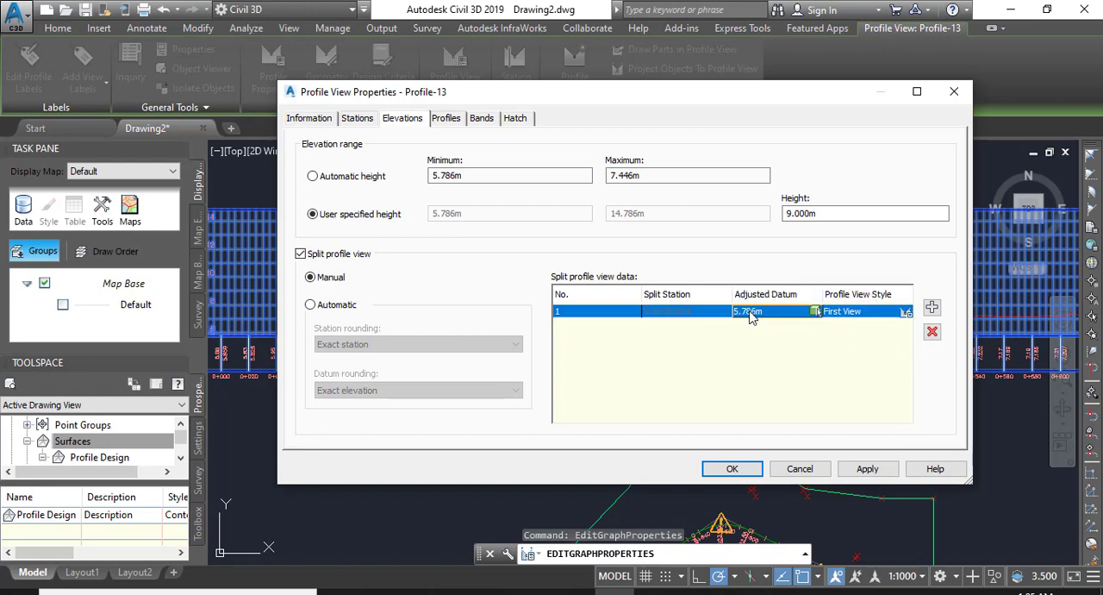
{"action": "left_click", "coordinate": [814, 312]}
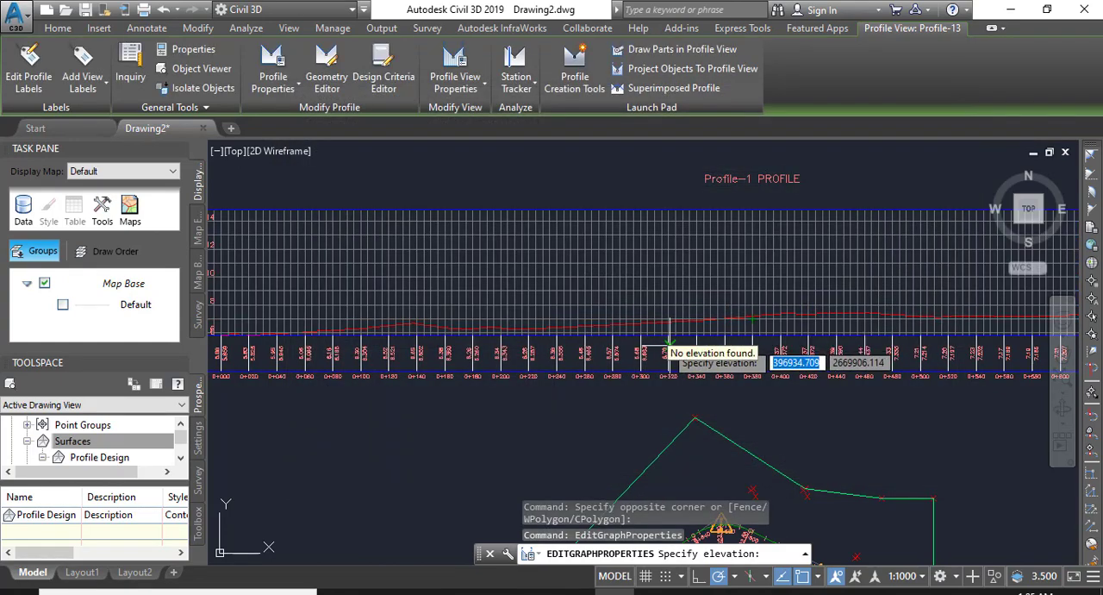
{"action": "key", "text": "Escape"}
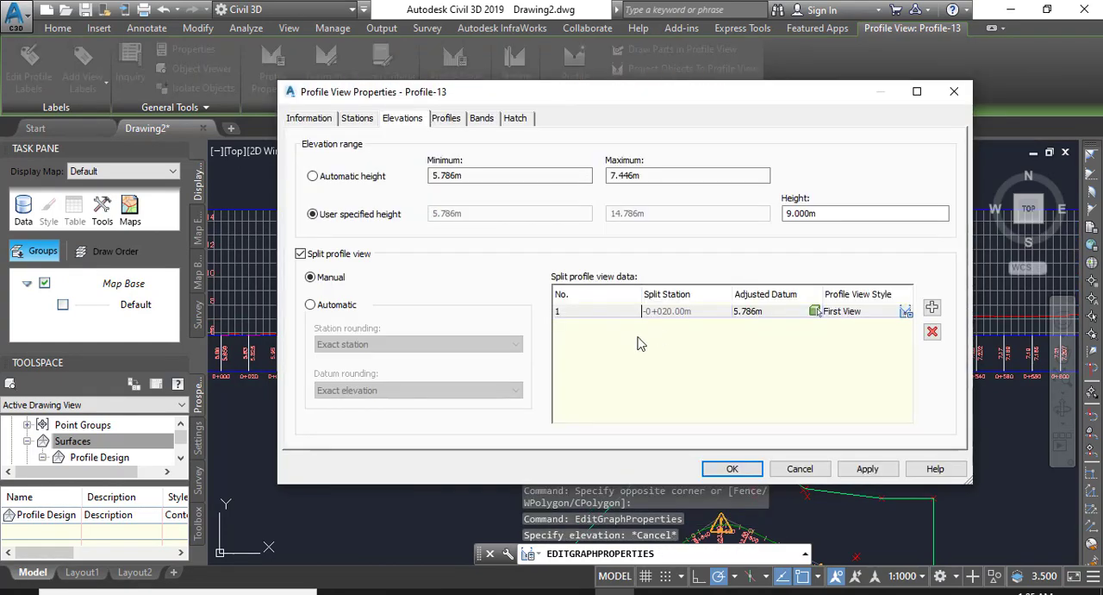
Set the adjusted datum of the first split profile view segment to 2 m and apply the properties.
{"action": "left_click", "coordinate": [774, 314]}
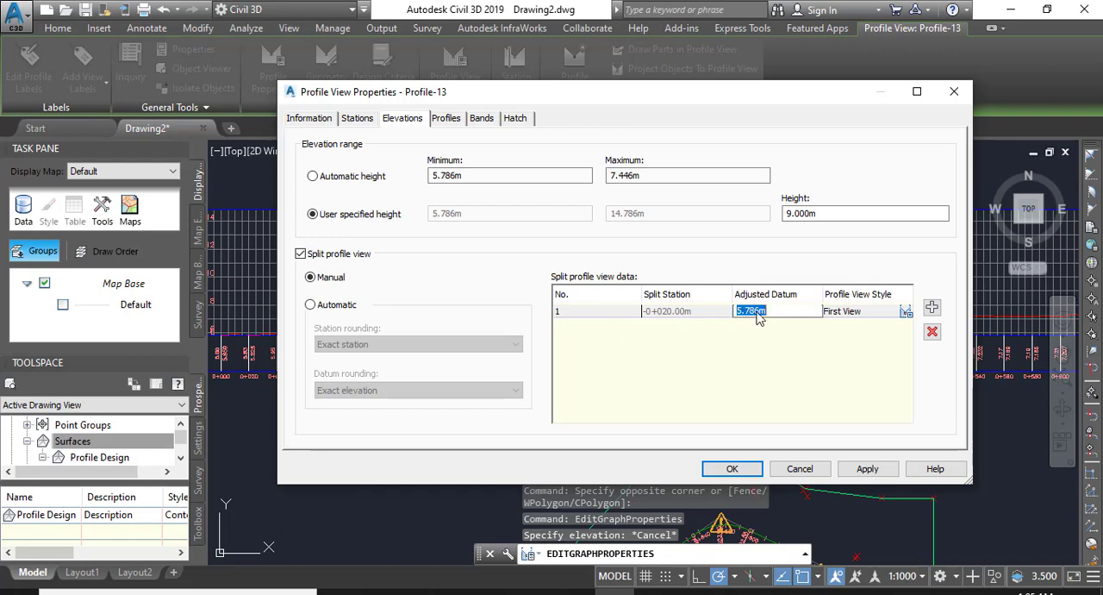
{"action": "left_click_drag", "start_coordinate": [755, 315], "coordinate": [742, 316]}
{"action": "type", "text": "2m"}
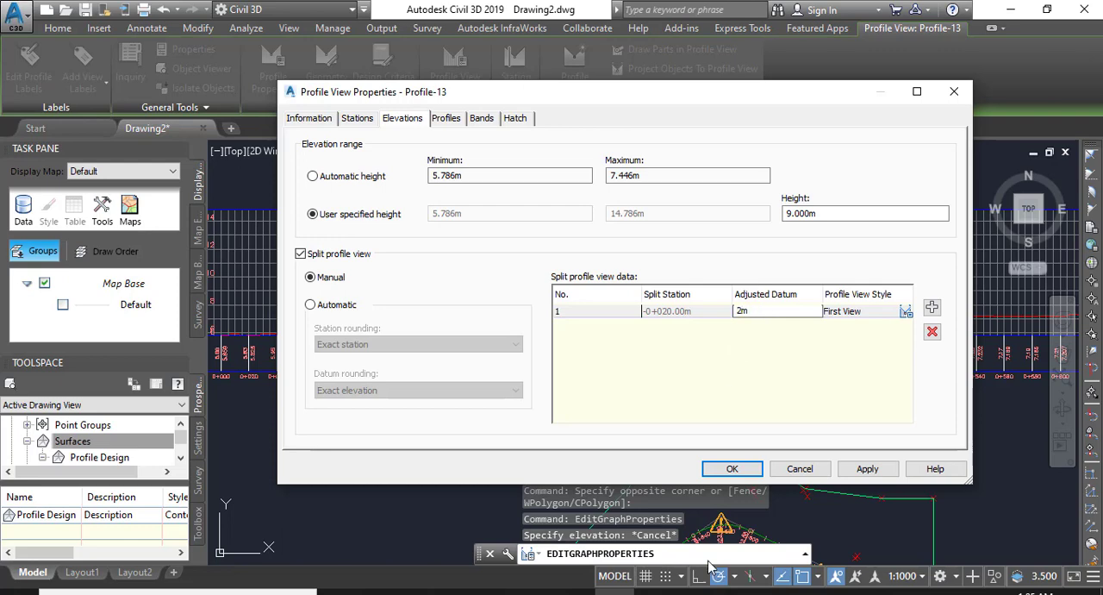
{"action": "left_click", "coordinate": [857, 473]}
{"action": "left_click", "coordinate": [732, 468]}
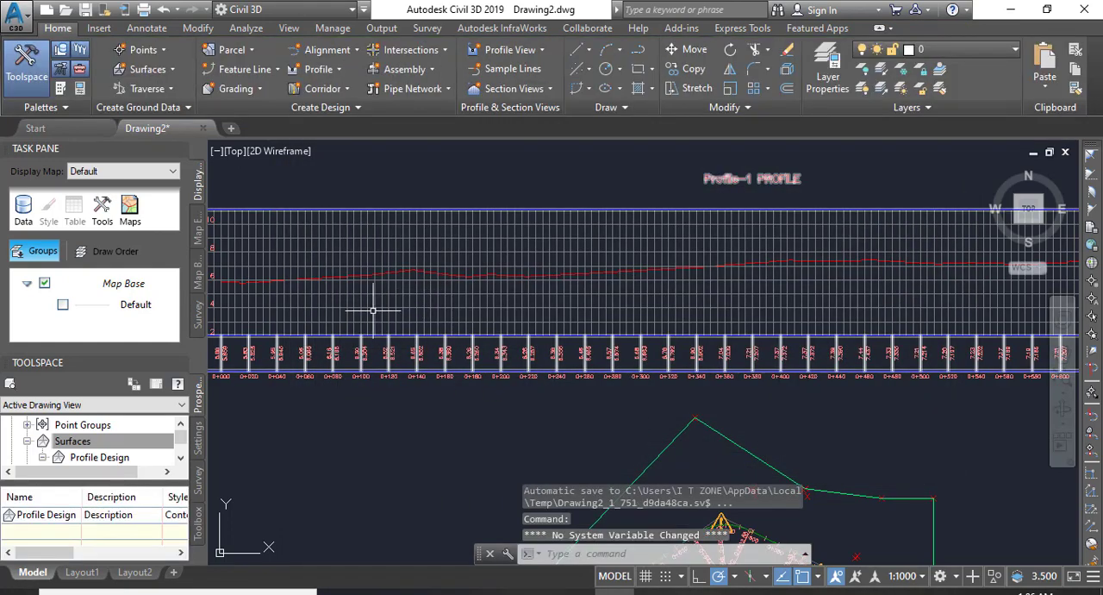
Examine the profile view's elevation axes and ground line above the datum from start to end.
{"action": "mouse_move", "coordinate": [324, 308]}
{"action": "middle_mouse_down"}
{"action": "mouse_move", "coordinate": [491, 309]}
{"action": "mouse_move", "coordinate": [560, 295]}
{"action": "middle_mouse_up"}
{"action": "scroll", "coordinate": [482, 310], "scroll_direction": "up", "scroll_amount": 3}
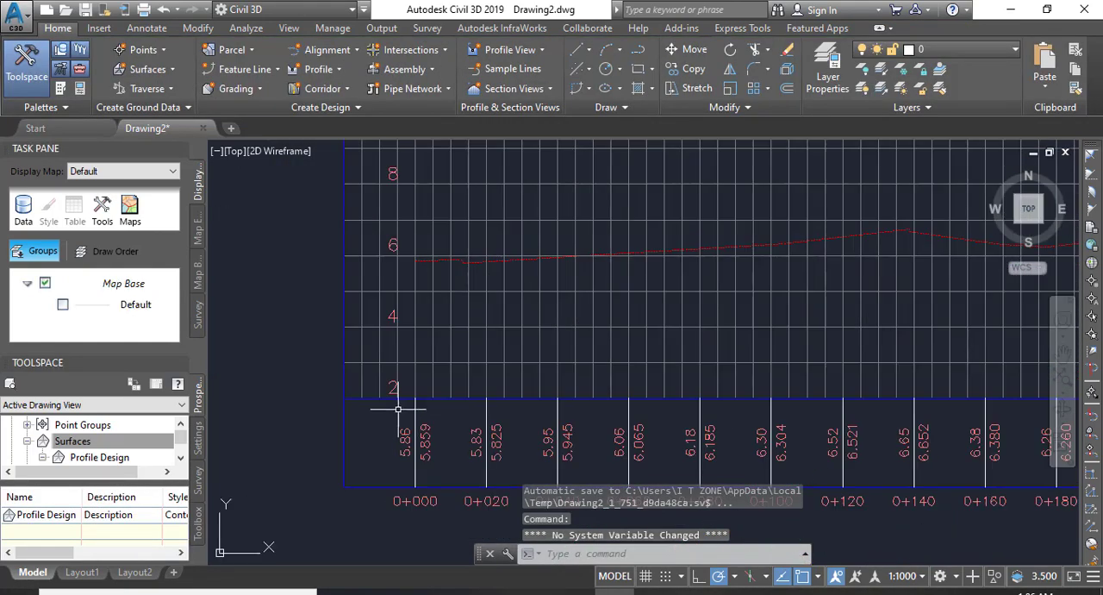
{"action": "scroll", "coordinate": [394, 398], "scroll_direction": "up", "scroll_amount": 3}
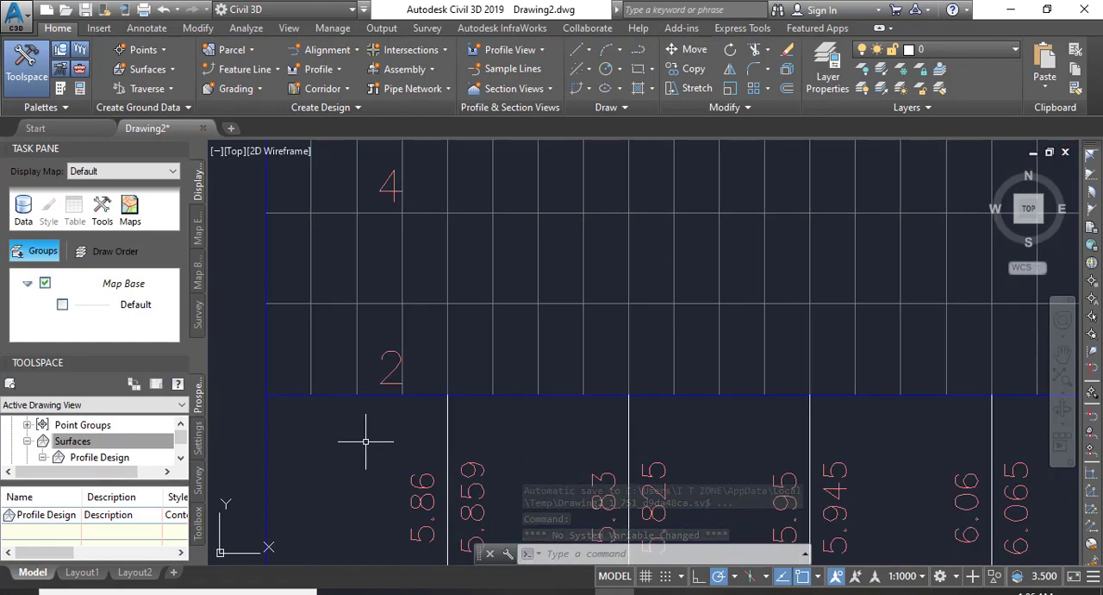
{"action": "scroll", "coordinate": [365, 439], "scroll_direction": "down", "scroll_amount": 2}
{"action": "scroll", "coordinate": [364, 451], "scroll_direction": "down", "scroll_amount": 5}
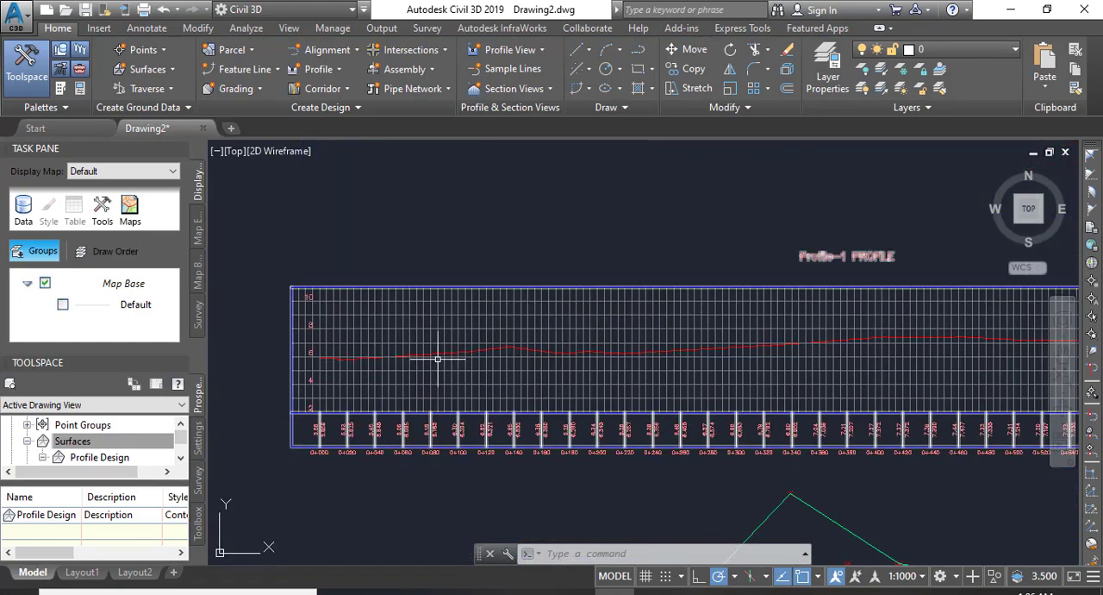
{"action": "scroll", "coordinate": [326, 273], "scroll_direction": "down", "scroll_amount": 5}
{"action": "scroll", "coordinate": [722, 278], "scroll_direction": "up", "scroll_amount": 5}
{"action": "scroll", "coordinate": [771, 352], "scroll_direction": "down", "scroll_amount": 1}
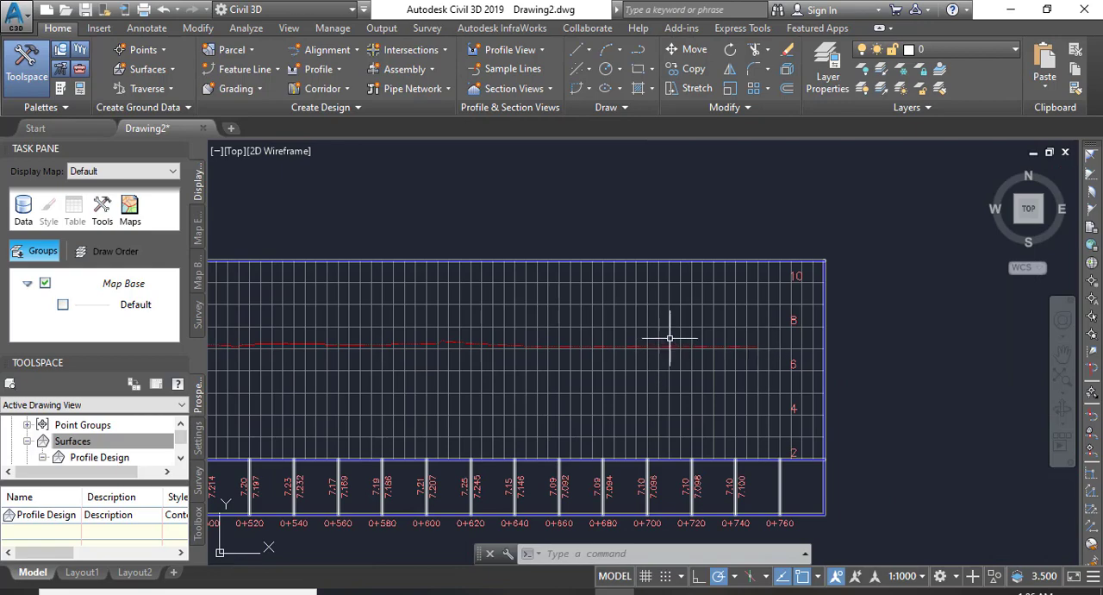
{"action": "scroll", "coordinate": [862, 315], "scroll_direction": "down", "scroll_amount": 3}
{"action": "scroll", "coordinate": [456, 338], "scroll_direction": "up", "scroll_amount": 5}
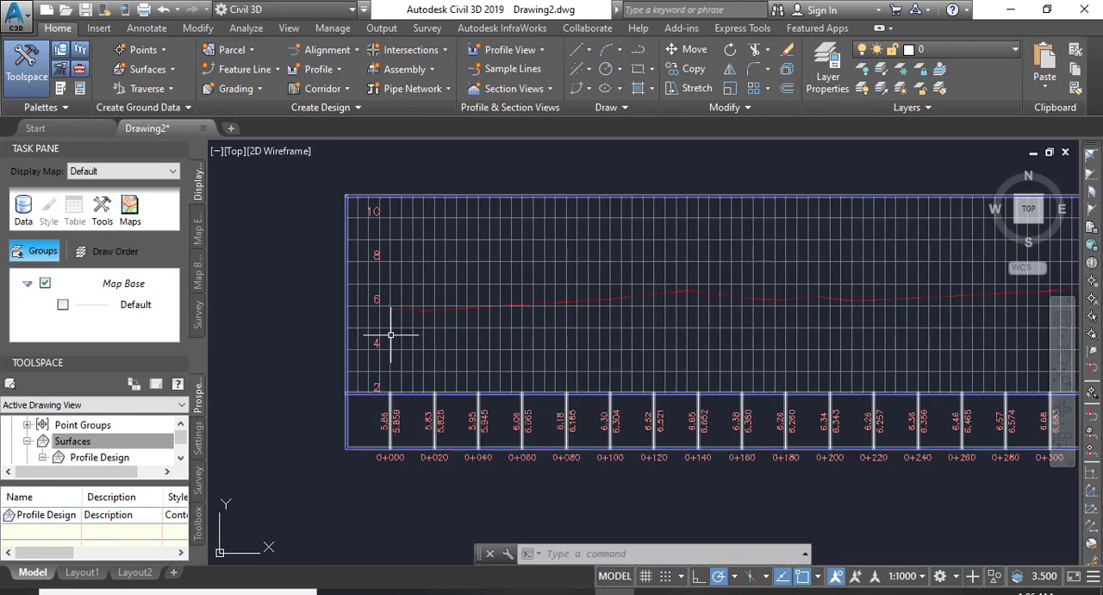
Create a layout profile named Profile Design Line on the profile view, keeping the Design Profile style and Complete Label Set.
{"action": "scroll", "coordinate": [391, 331], "scroll_direction": "up", "scroll_amount": 4}
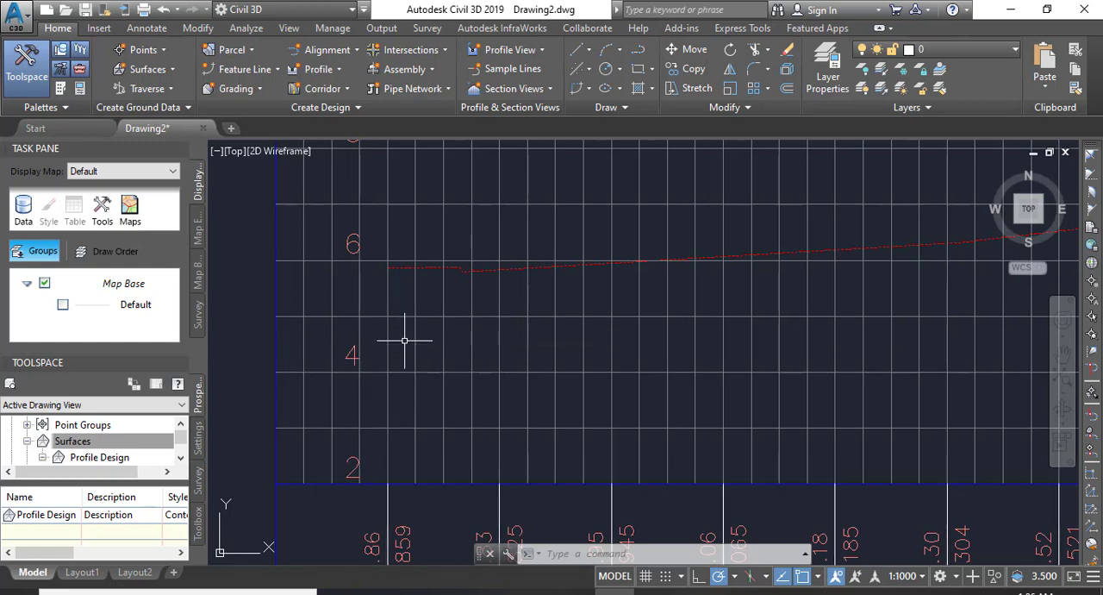
{"action": "scroll", "coordinate": [370, 247], "scroll_direction": "down", "scroll_amount": 2}
{"action": "scroll", "coordinate": [462, 283], "scroll_direction": "down", "scroll_amount": 4}
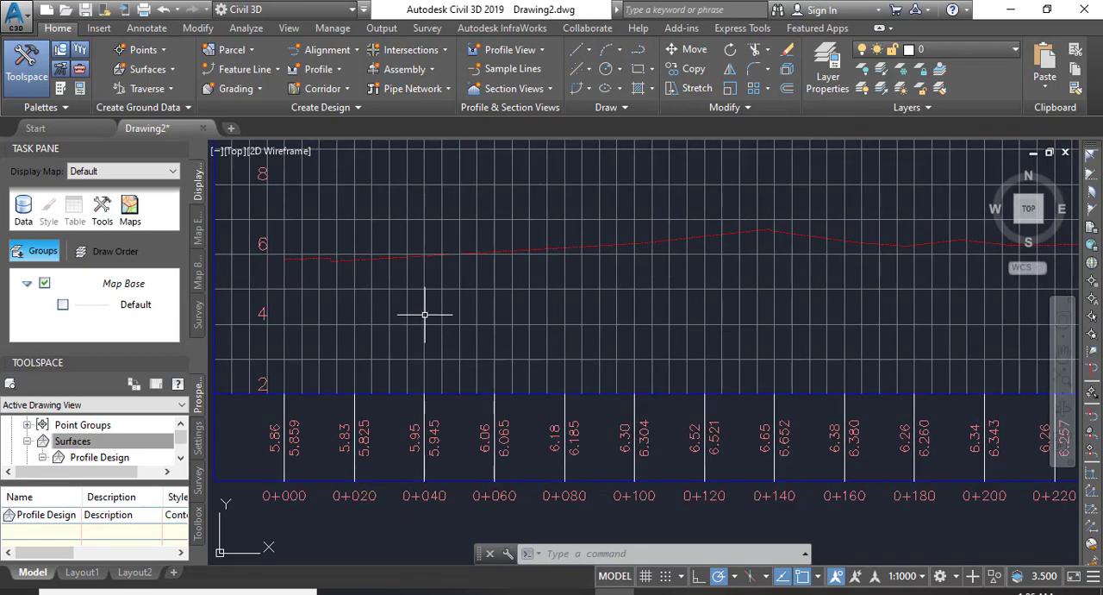
{"action": "scroll", "coordinate": [585, 305], "scroll_direction": "down", "scroll_amount": 3}
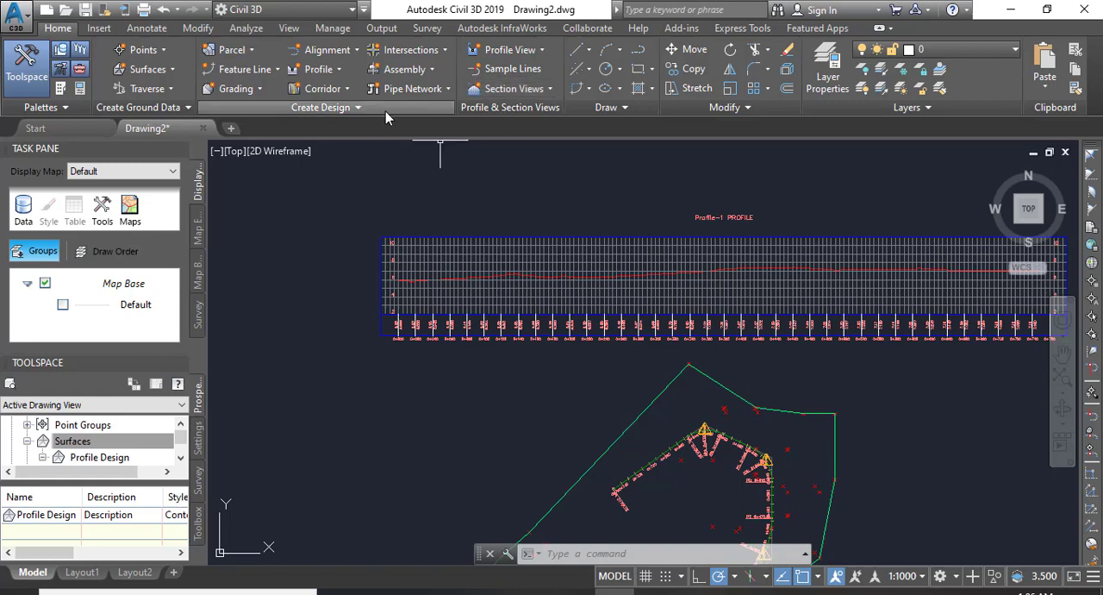
{"action": "left_click", "coordinate": [332, 71]}
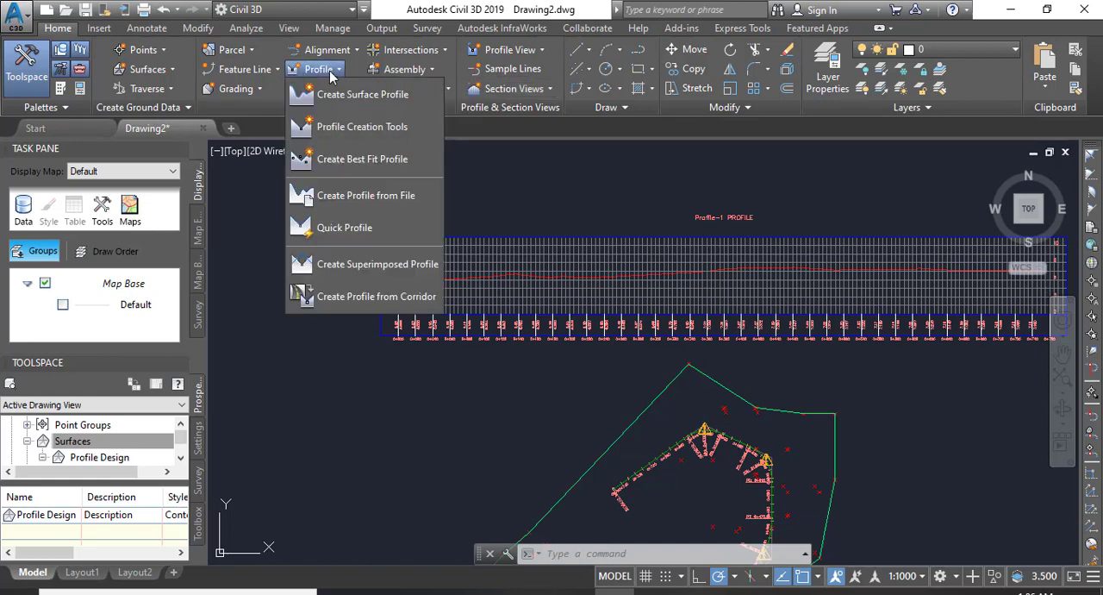
{"action": "left_click", "coordinate": [368, 129]}
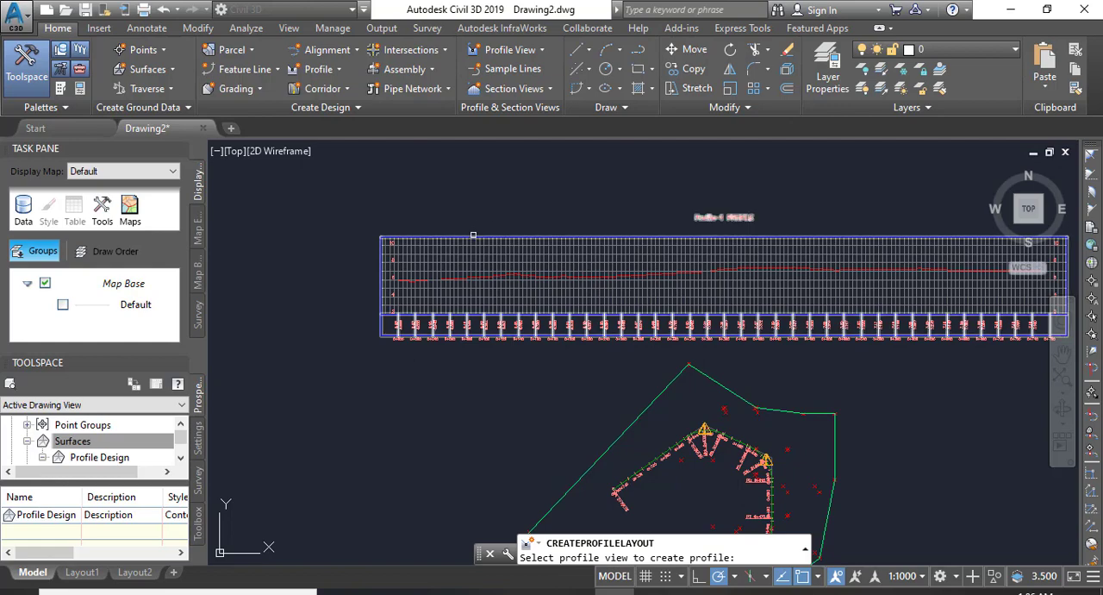
{"action": "left_click", "coordinate": [474, 238]}
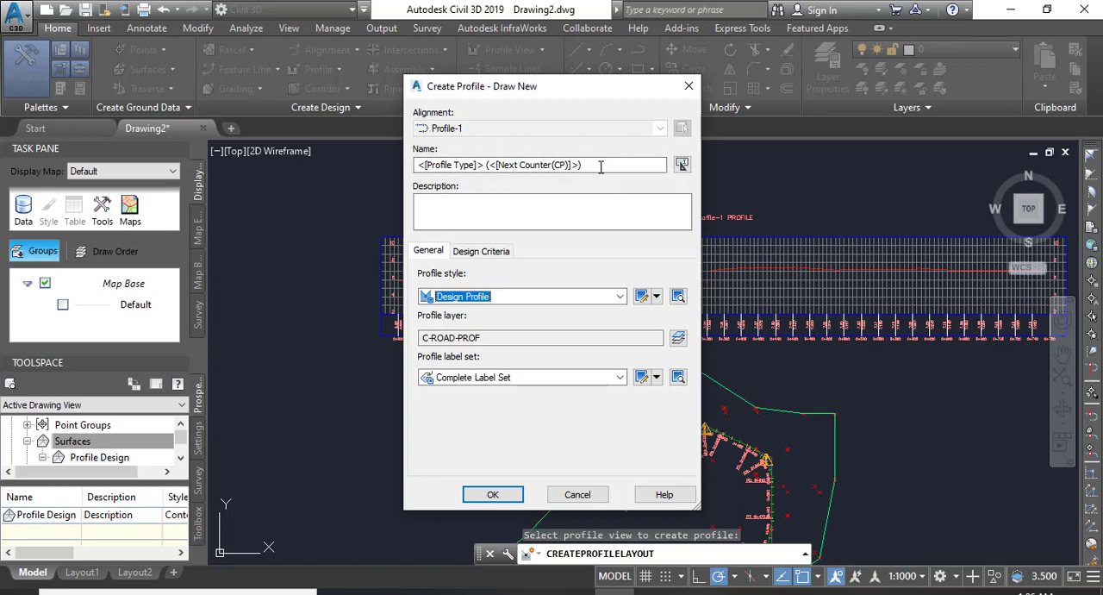
{"action": "left_click_drag", "start_coordinate": [600, 166], "coordinate": [393, 172]}
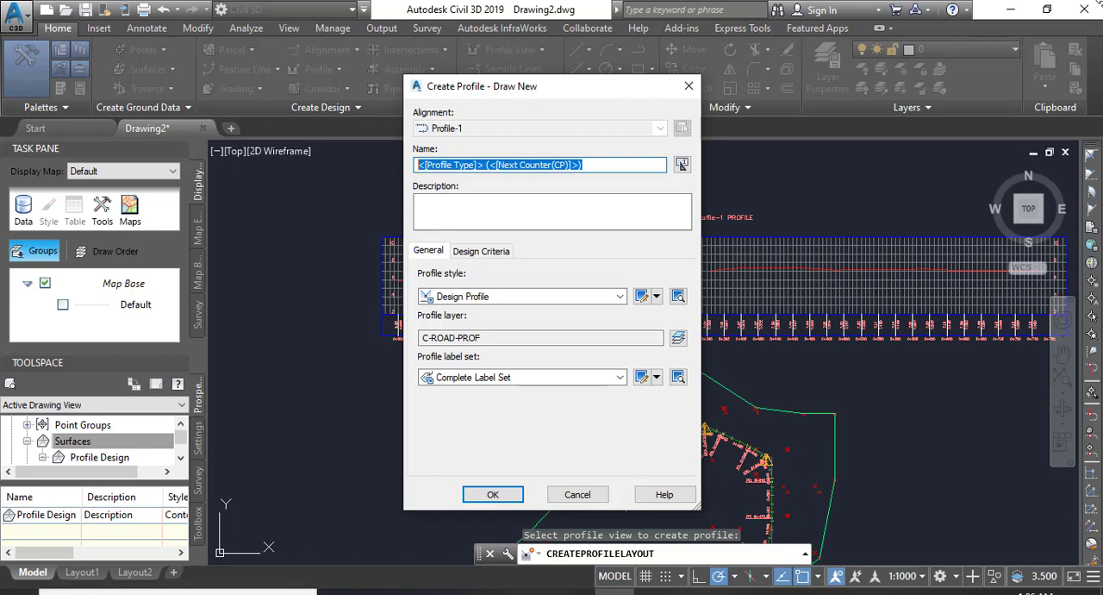
{"action": "type", "text": "Profile Design Line"}
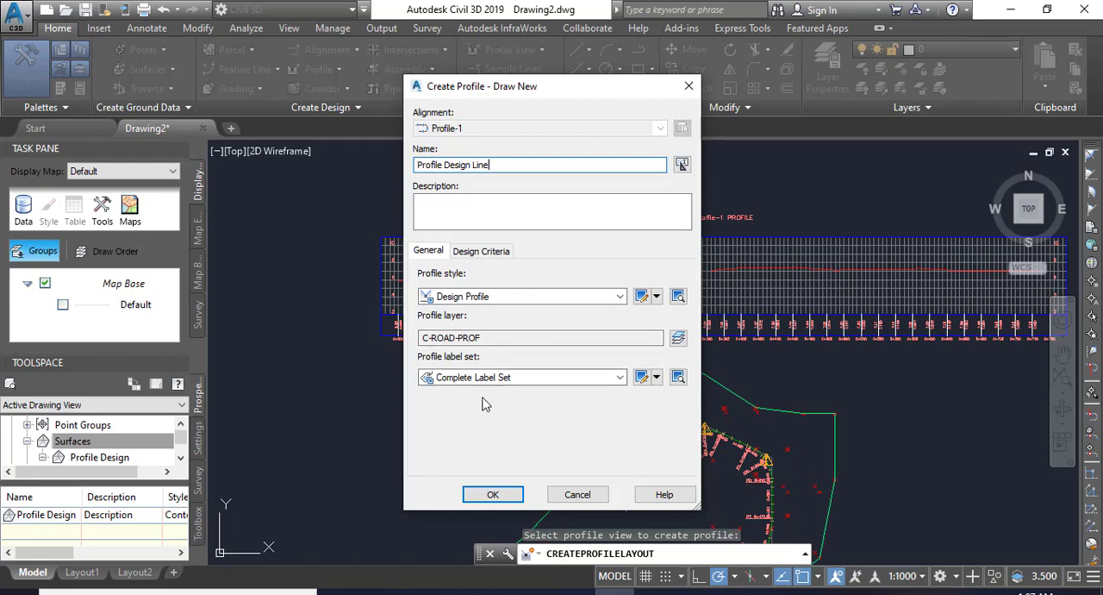
{"action": "left_click", "coordinate": [492, 497]}
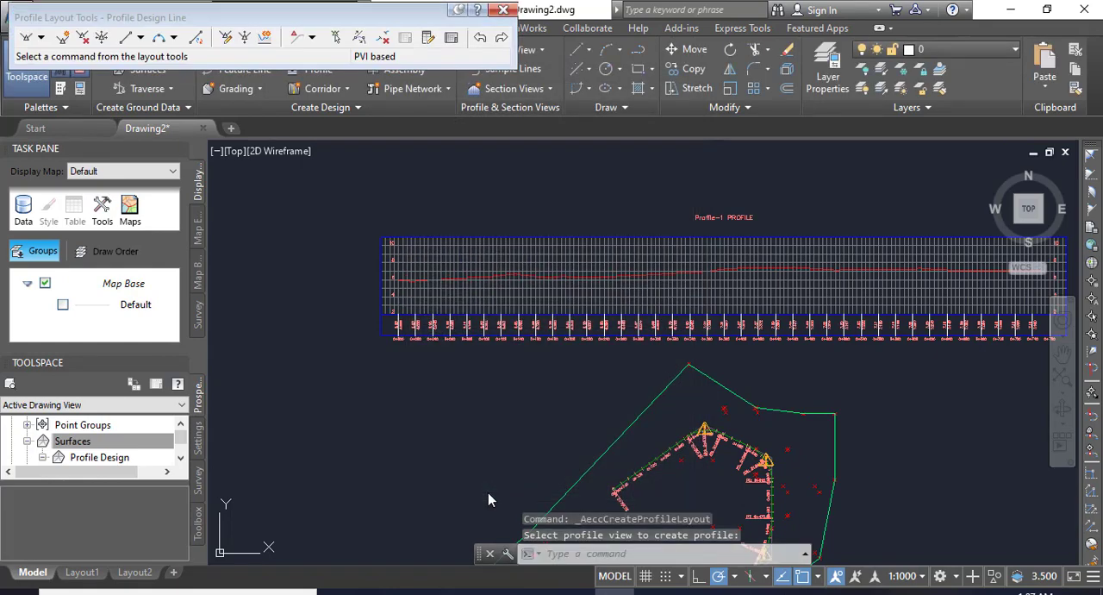
Start Draw Tangents With Curves and place the design line's start point at station 0+000, about elevation 5 m, below the ground line.
{"action": "left_click", "coordinate": [42, 38]}
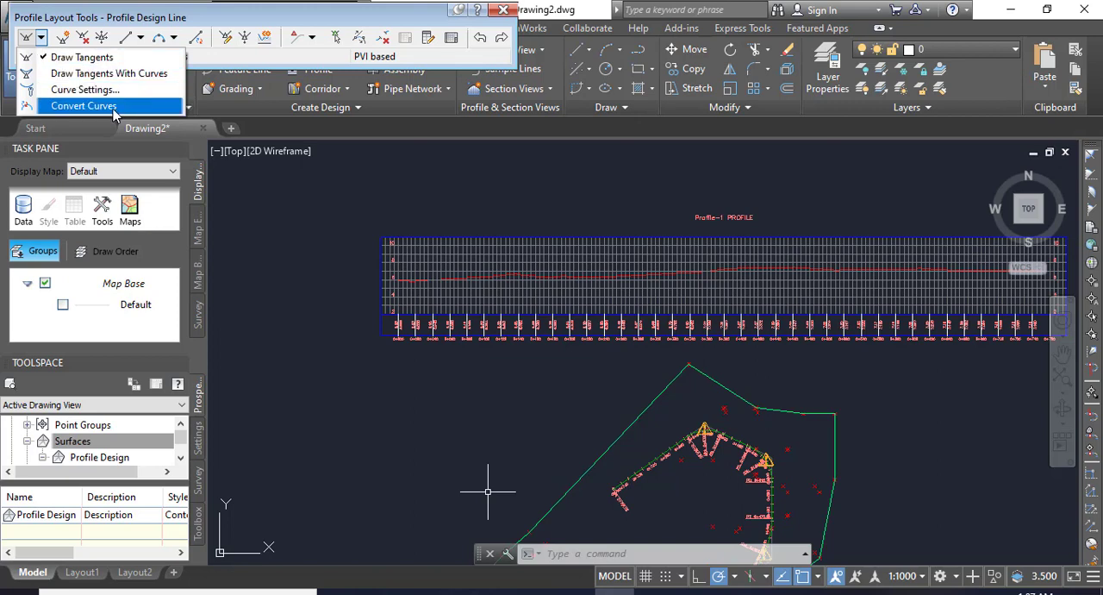
{"action": "left_click", "coordinate": [89, 74]}
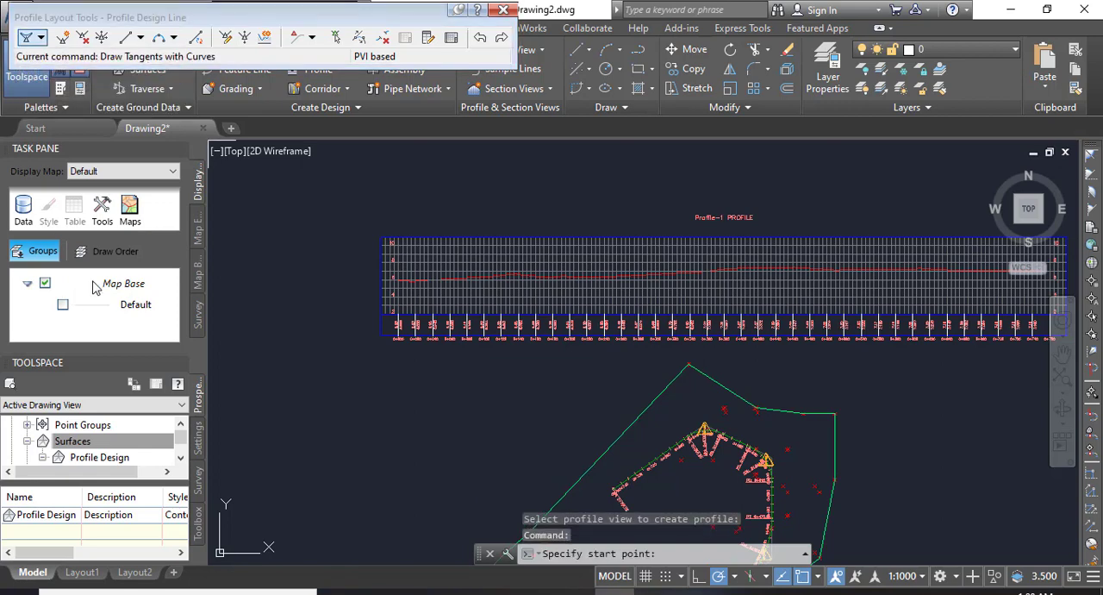
{"action": "scroll", "coordinate": [418, 323], "scroll_direction": "up", "scroll_amount": 5}
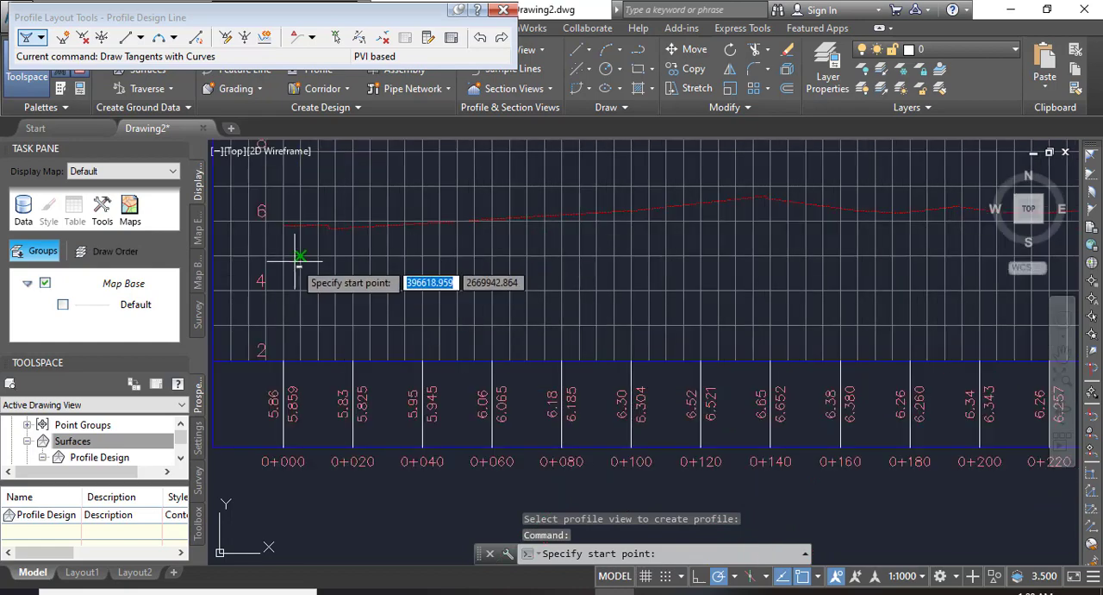
{"action": "scroll", "coordinate": [341, 274], "scroll_direction": "up", "scroll_amount": 2}
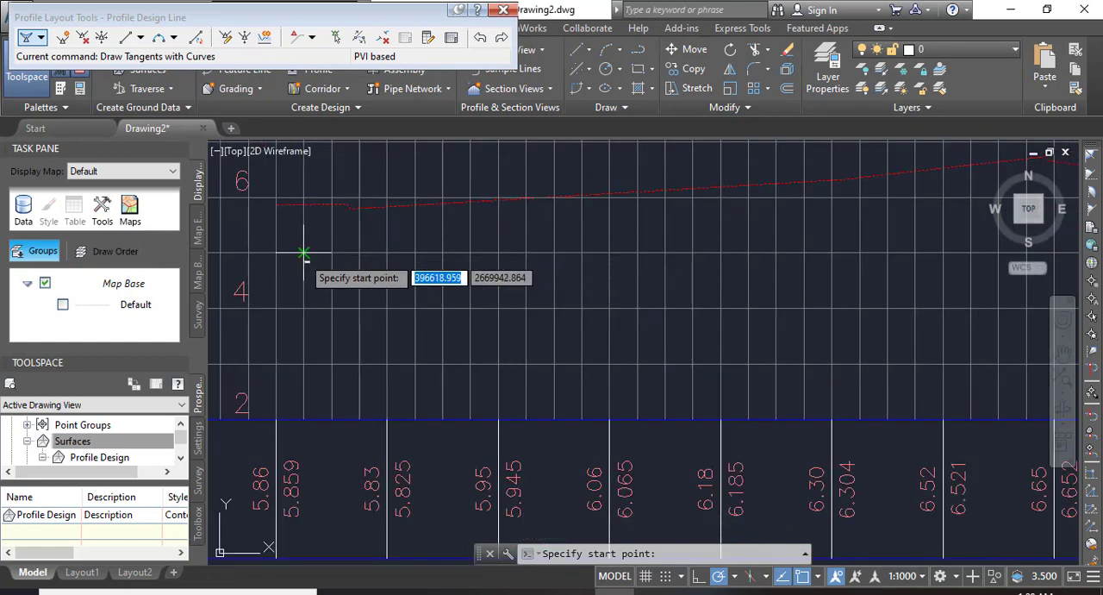
{"action": "scroll", "coordinate": [276, 237], "scroll_direction": "up", "scroll_amount": 2}
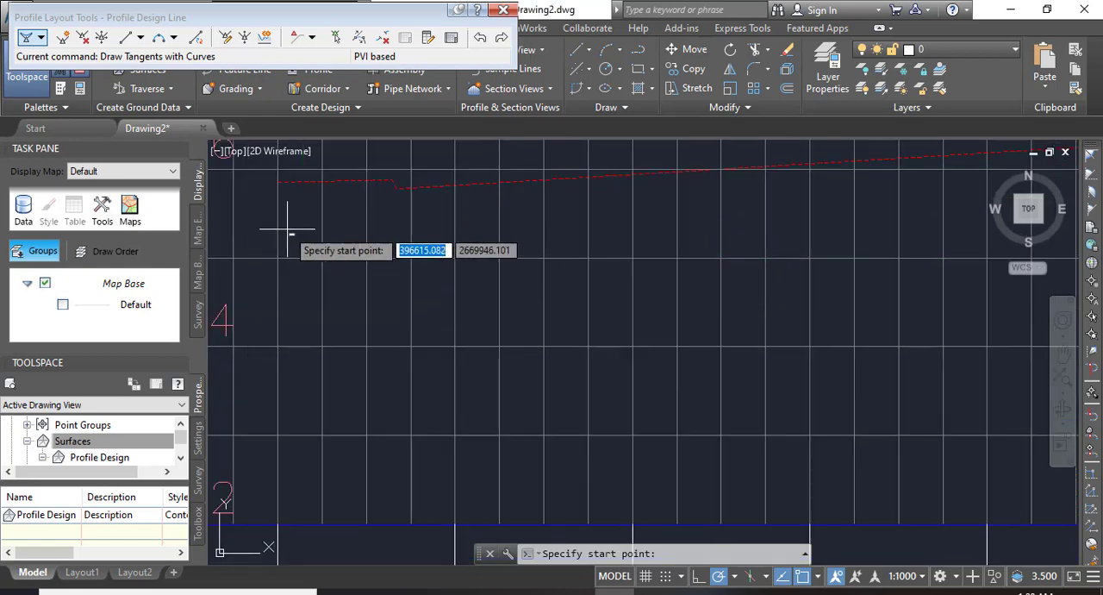
{"action": "left_click", "coordinate": [277, 257]}
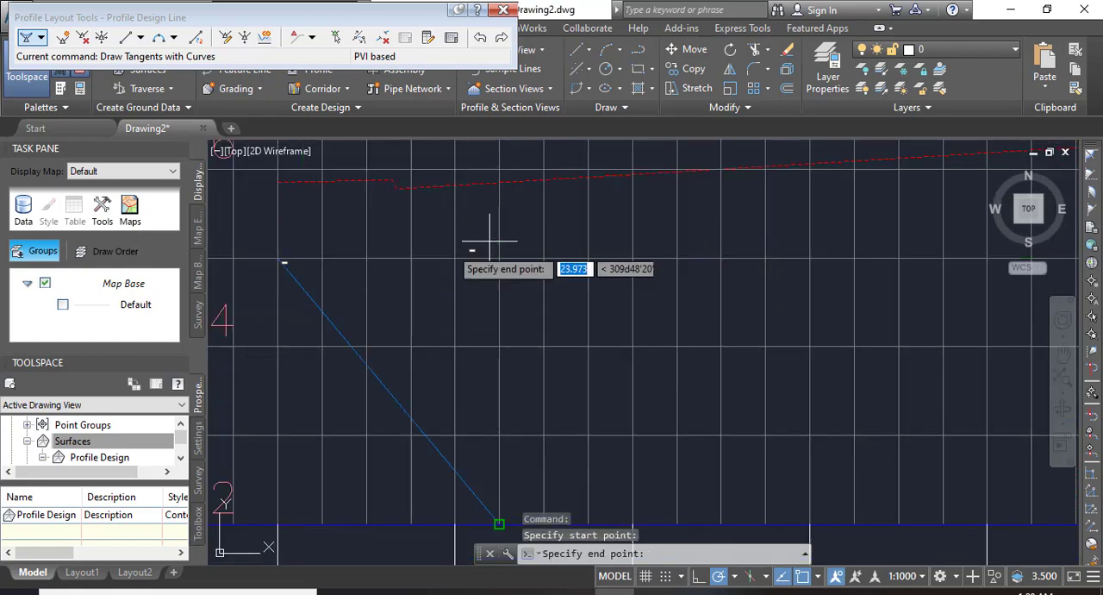
Place the first two PVIs below the ground line, near station 0+183 at about elevation 5.30 and near 0+373 at about 6.32.
{"action": "scroll", "coordinate": [287, 293], "scroll_direction": "down", "scroll_amount": 4}
{"action": "middle_click_drag", "start_coordinate": [816, 286], "coordinate": [652, 327]}
{"action": "scroll", "coordinate": [729, 323], "scroll_direction": "up", "scroll_amount": 4}
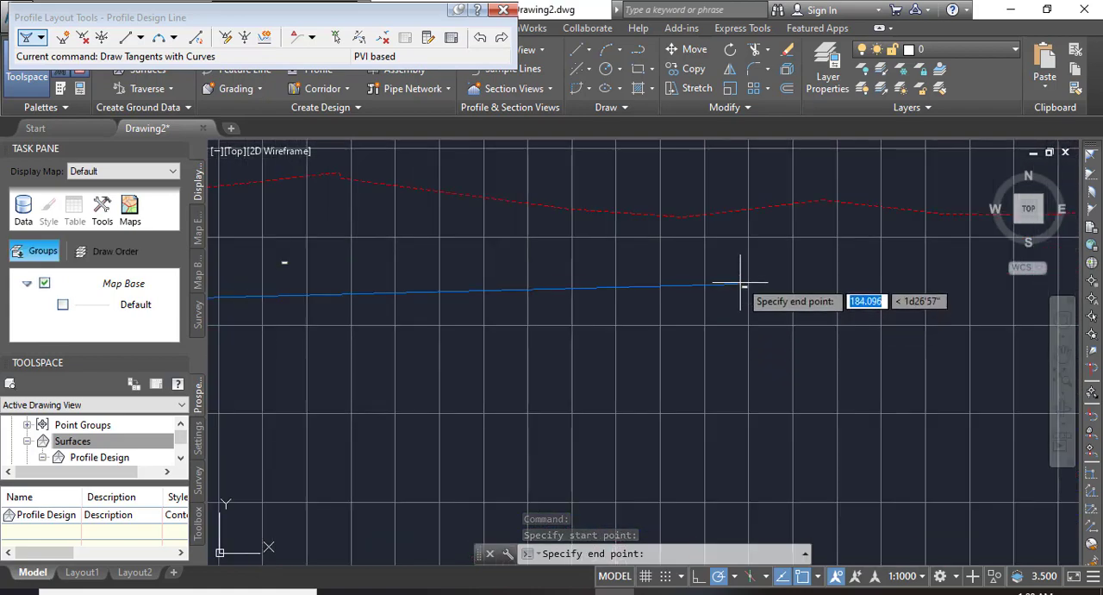
{"action": "scroll", "coordinate": [730, 299], "scroll_direction": "down", "scroll_amount": 4}
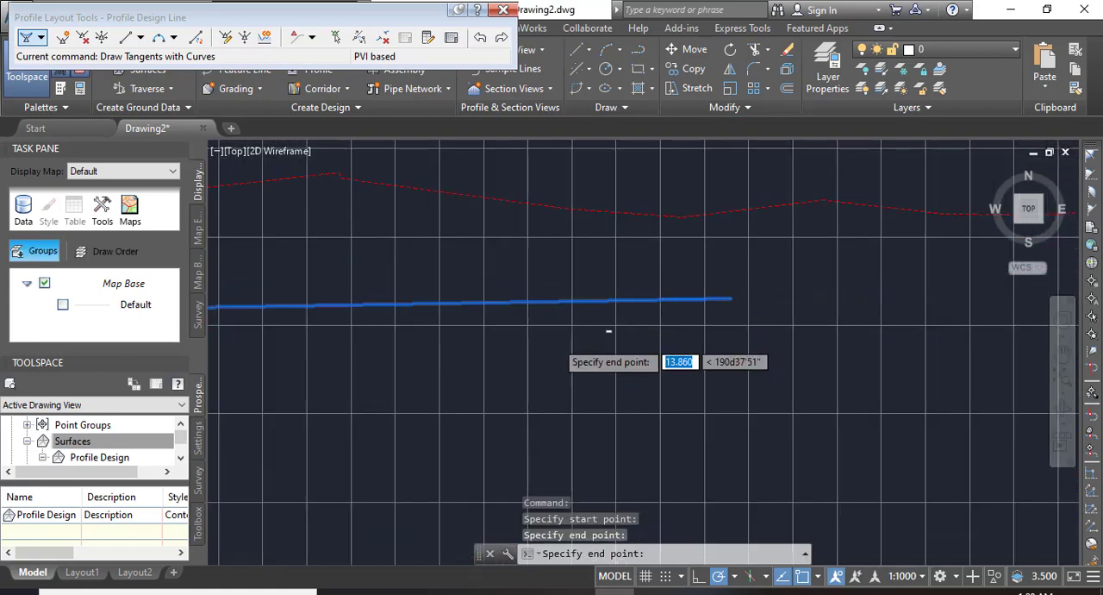
{"action": "scroll", "coordinate": [788, 354], "scroll_direction": "up", "scroll_amount": 5}
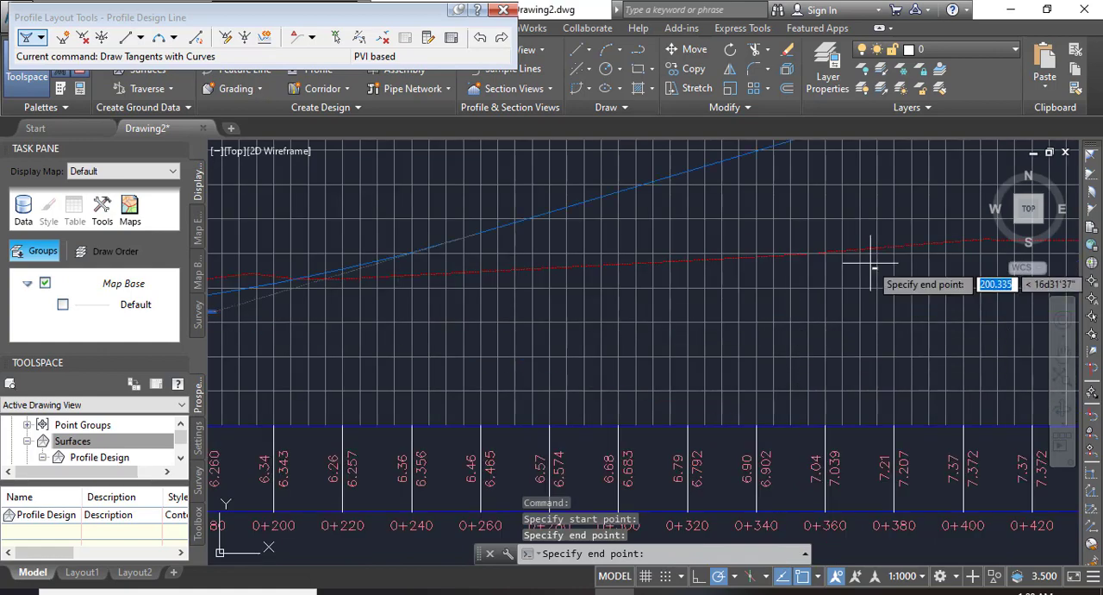
{"action": "scroll", "coordinate": [865, 280], "scroll_direction": "up", "scroll_amount": 4}
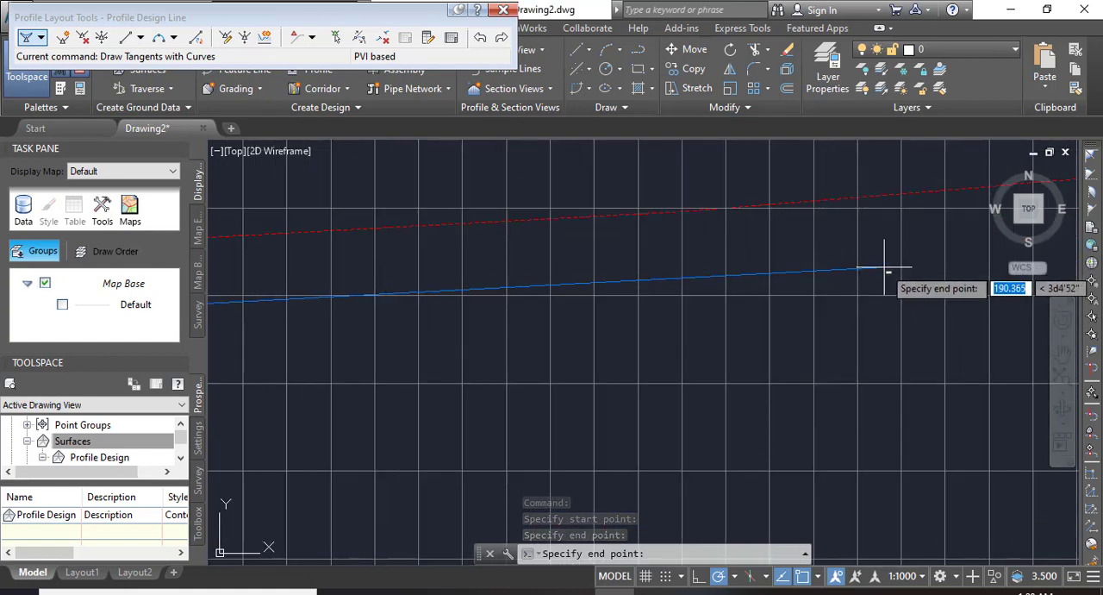
{"action": "left_click", "coordinate": [889, 264]}
Place the third PVI of the design line near station 0+623 at about elevation 5.88.
{"action": "scroll", "coordinate": [444, 290], "scroll_direction": "down", "scroll_amount": 4}
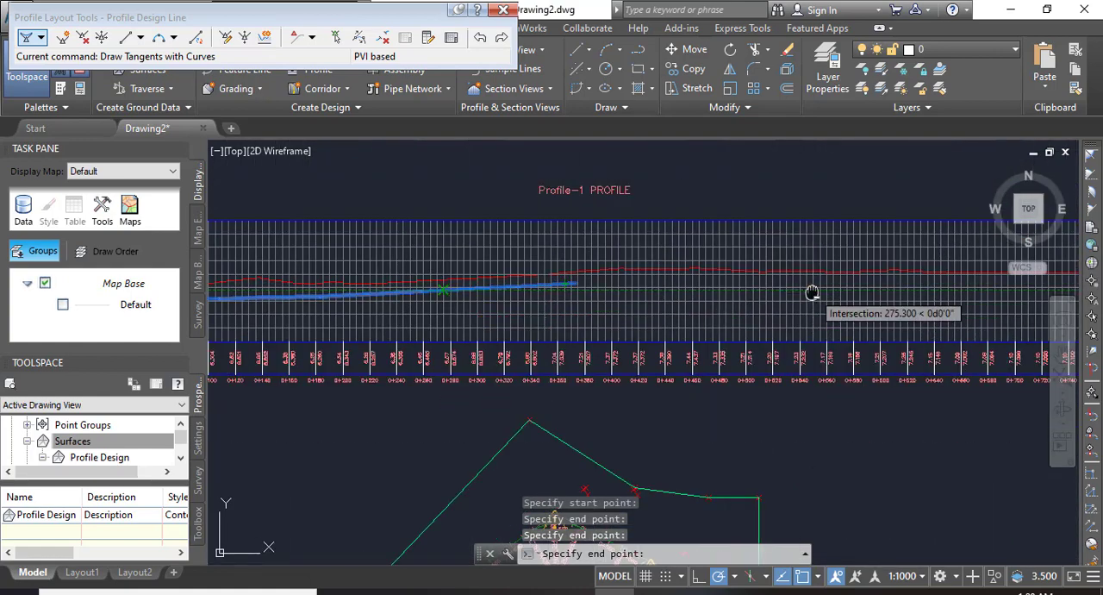
{"action": "scroll", "coordinate": [536, 313], "scroll_direction": "up", "scroll_amount": 6}
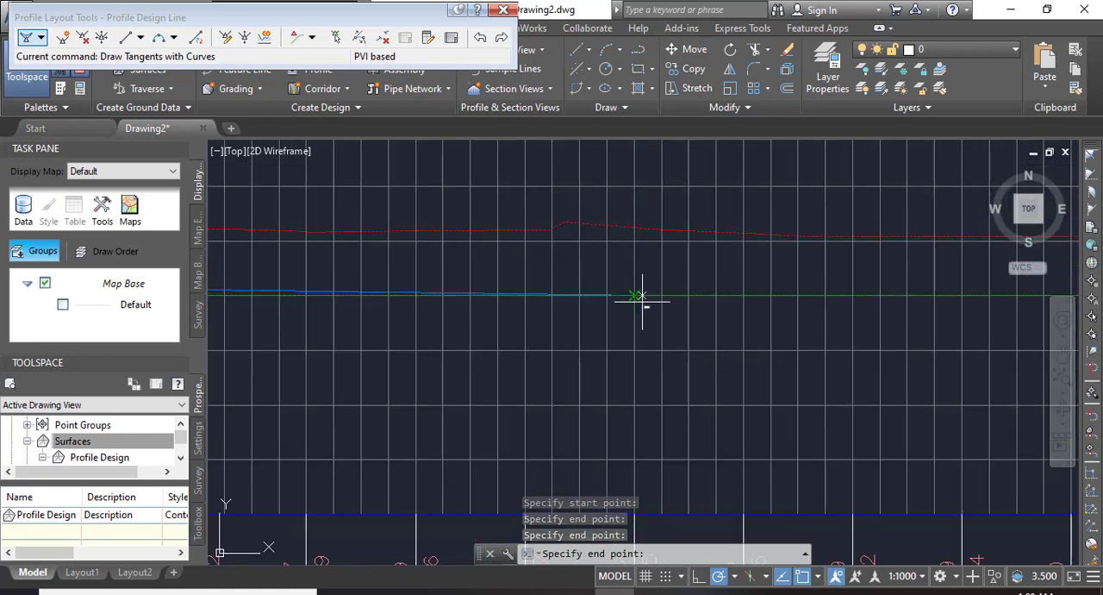
{"action": "scroll", "coordinate": [646, 298], "scroll_direction": "up", "scroll_amount": 2}
{"action": "left_click", "coordinate": [660, 303]}
{"action": "scroll", "coordinate": [672, 307], "scroll_direction": "down", "scroll_amount": 3}
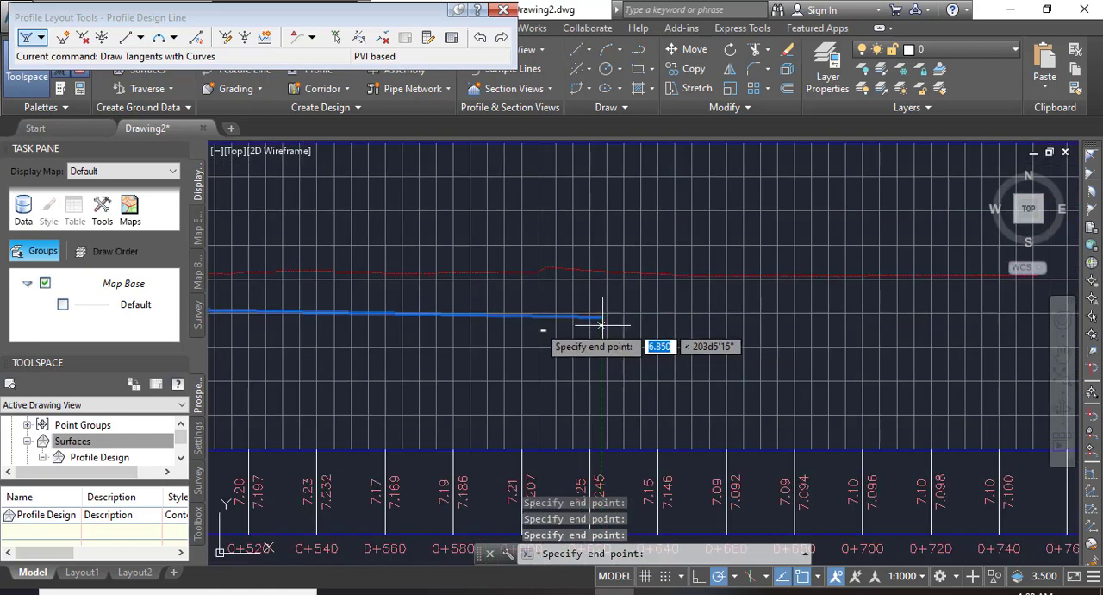
Place the design line's final point below the ground line's end at about elevation 6.24 and finish the tangents.
{"action": "scroll", "coordinate": [628, 347], "scroll_direction": "up", "scroll_amount": 6}
{"action": "scroll", "coordinate": [625, 349], "scroll_direction": "up", "scroll_amount": 6}
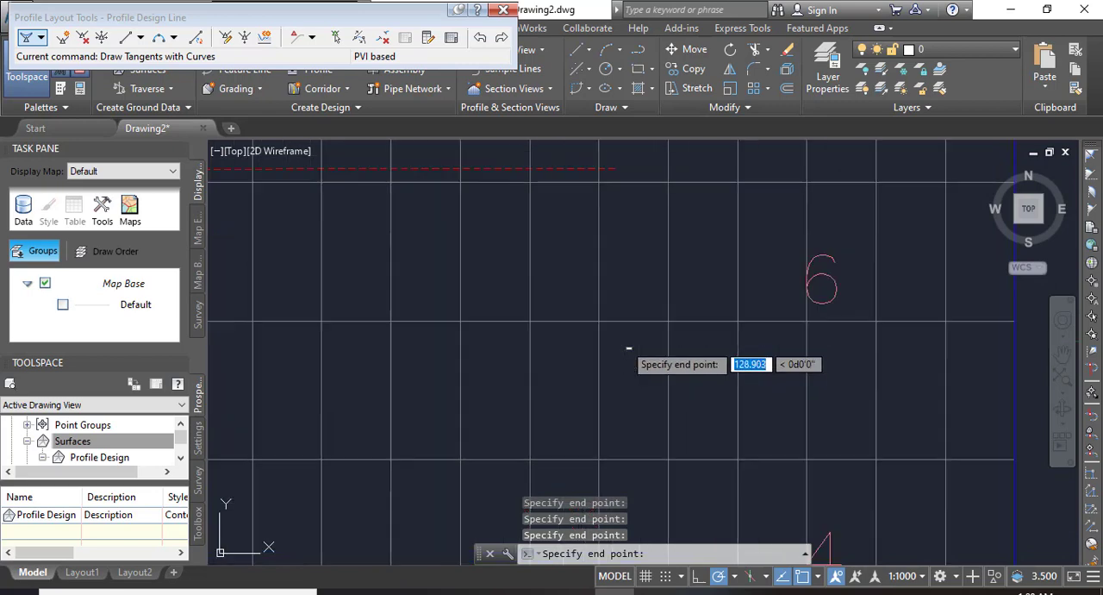
{"action": "left_click", "coordinate": [612, 289]}
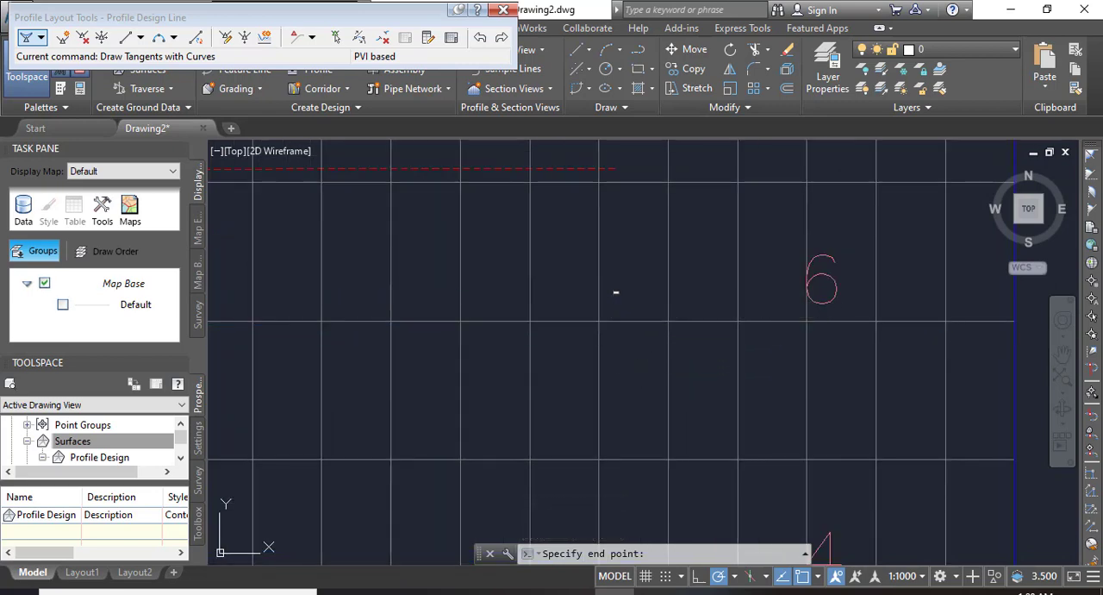
{"action": "key", "text": "Return"}
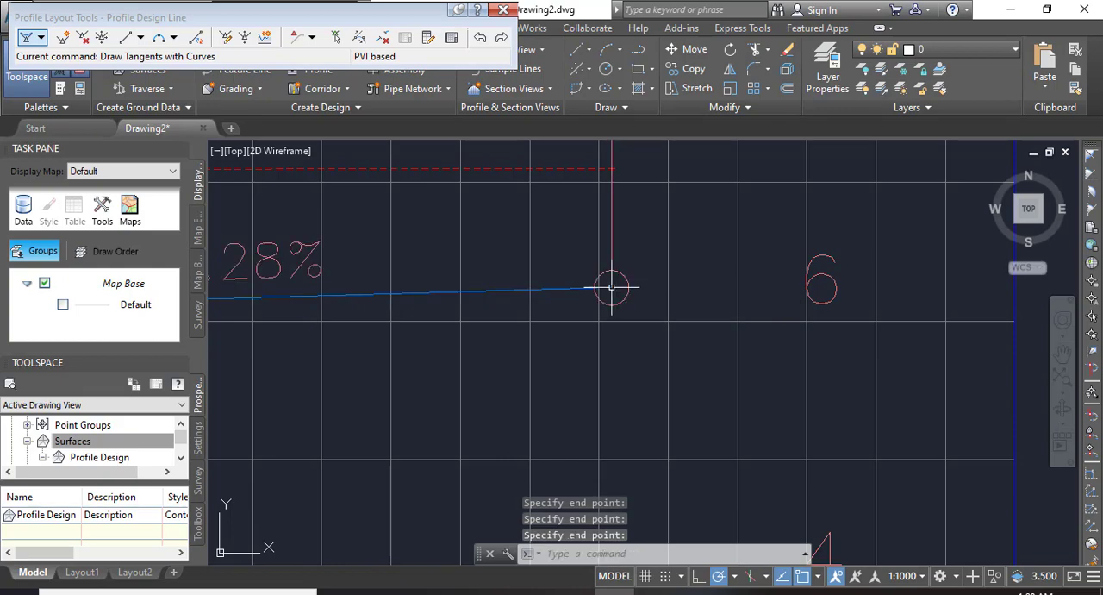
Examine the finished design line along the profile view and read the first vertical curve's low point, PVI, K and length labels.
{"action": "scroll", "coordinate": [758, 241], "scroll_direction": "down", "scroll_amount": 3}
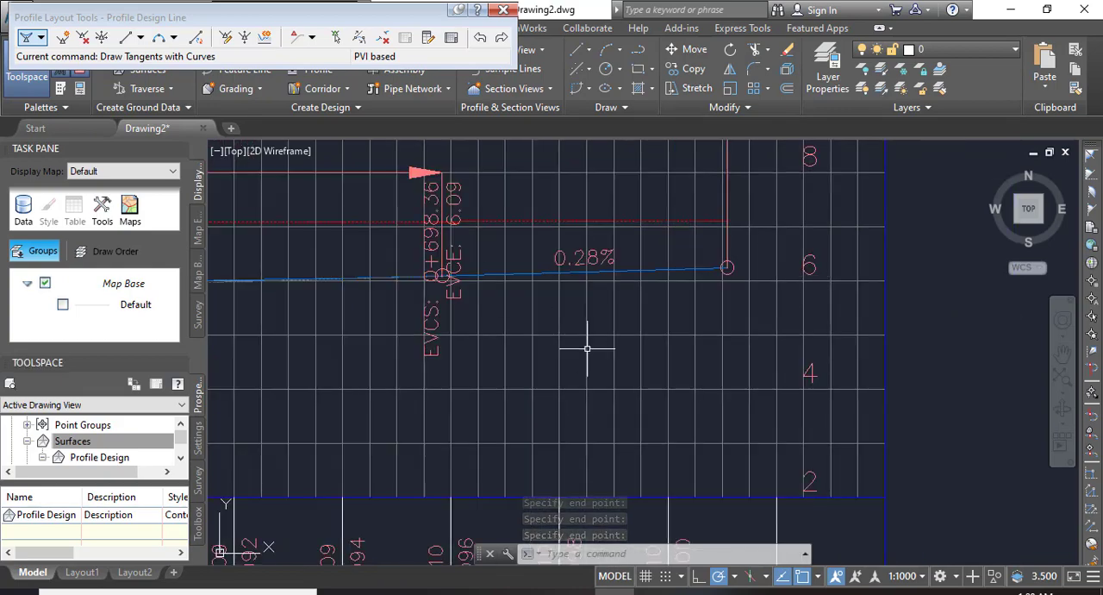
{"action": "scroll", "coordinate": [604, 344], "scroll_direction": "down", "scroll_amount": 3}
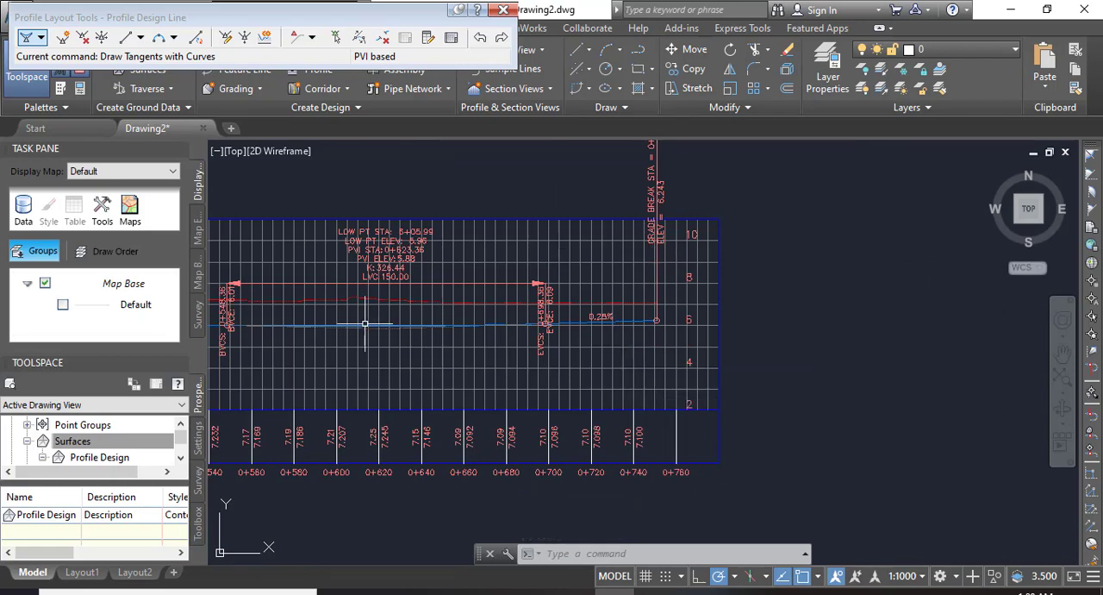
{"action": "scroll", "coordinate": [921, 256], "scroll_direction": "down", "scroll_amount": 3}
{"action": "middle_click_drag", "start_coordinate": [319, 293], "coordinate": [486, 313]}
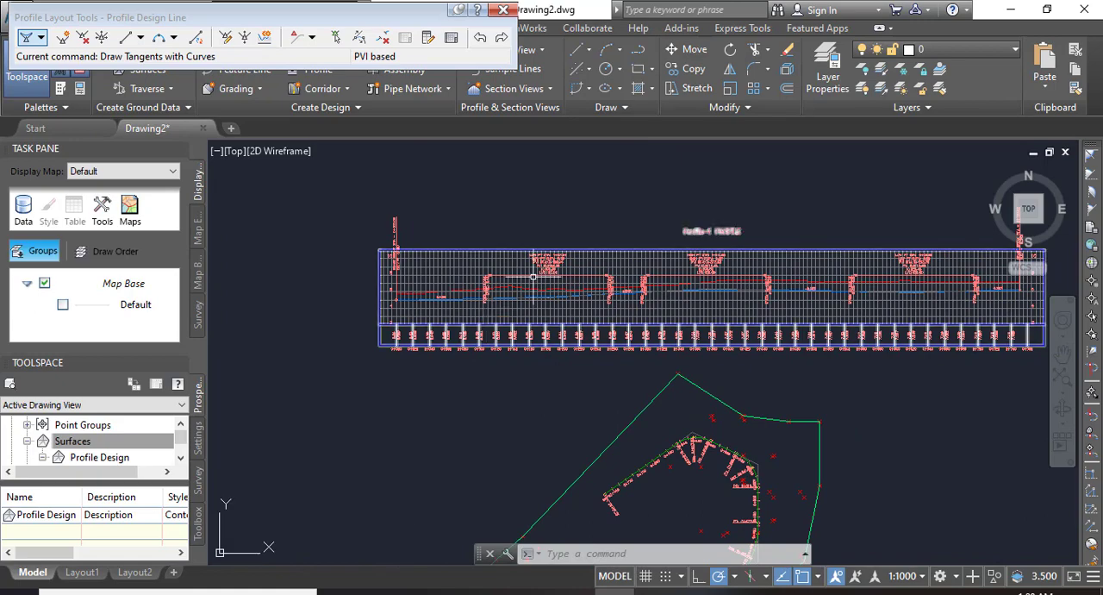
{"action": "scroll", "coordinate": [387, 355], "scroll_direction": "up", "scroll_amount": 2}
{"action": "scroll", "coordinate": [443, 266], "scroll_direction": "up", "scroll_amount": 2}
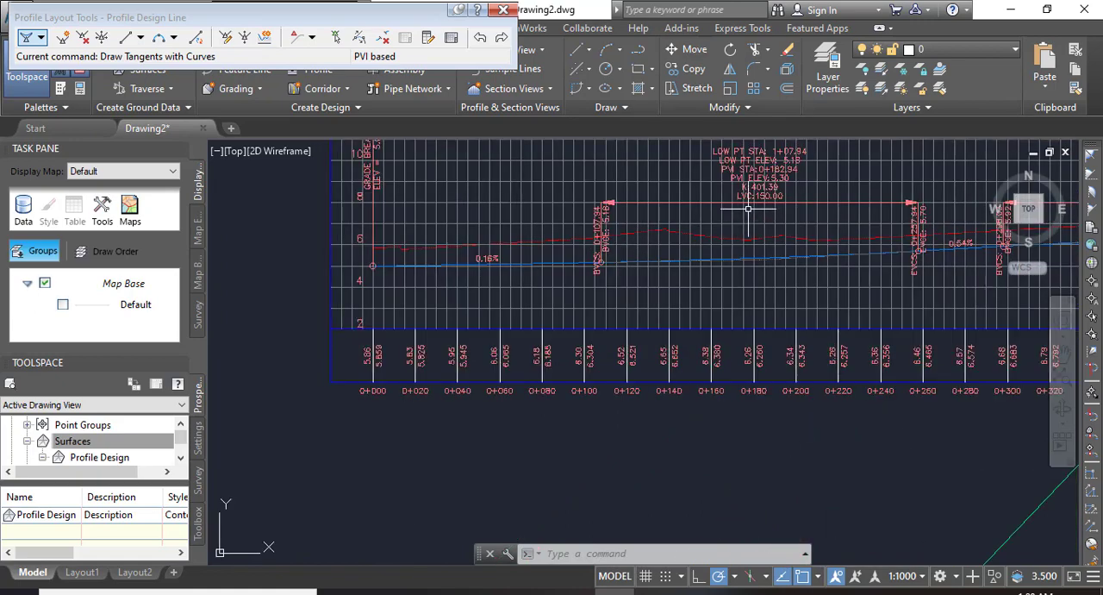
{"action": "scroll", "coordinate": [643, 331], "scroll_direction": "up", "scroll_amount": 2}
{"action": "scroll", "coordinate": [756, 228], "scroll_direction": "up", "scroll_amount": 2}
{"action": "mouse_move", "coordinate": [850, 279]}
{"action": "middle_mouse_down"}
{"action": "mouse_move", "coordinate": [801, 350]}
{"action": "mouse_move", "coordinate": [854, 263]}
{"action": "middle_mouse_up"}
{"action": "scroll", "coordinate": [692, 207], "scroll_direction": "down", "scroll_amount": 6}
{"action": "scroll", "coordinate": [683, 173], "scroll_direction": "up", "scroll_amount": 5}
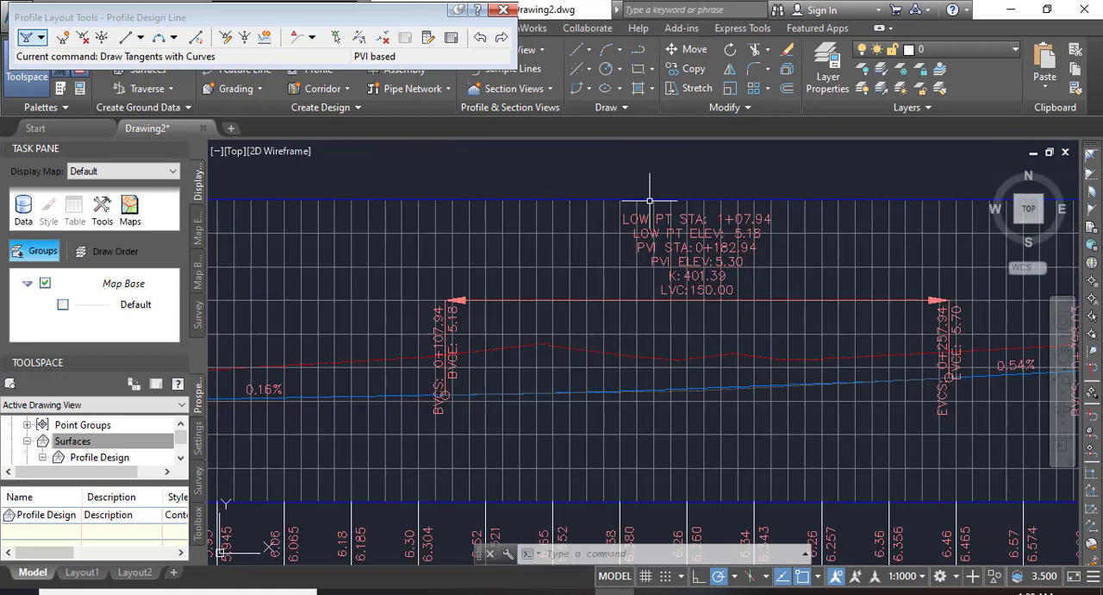
{"action": "scroll", "coordinate": [794, 289], "scroll_direction": "up", "scroll_amount": 4}
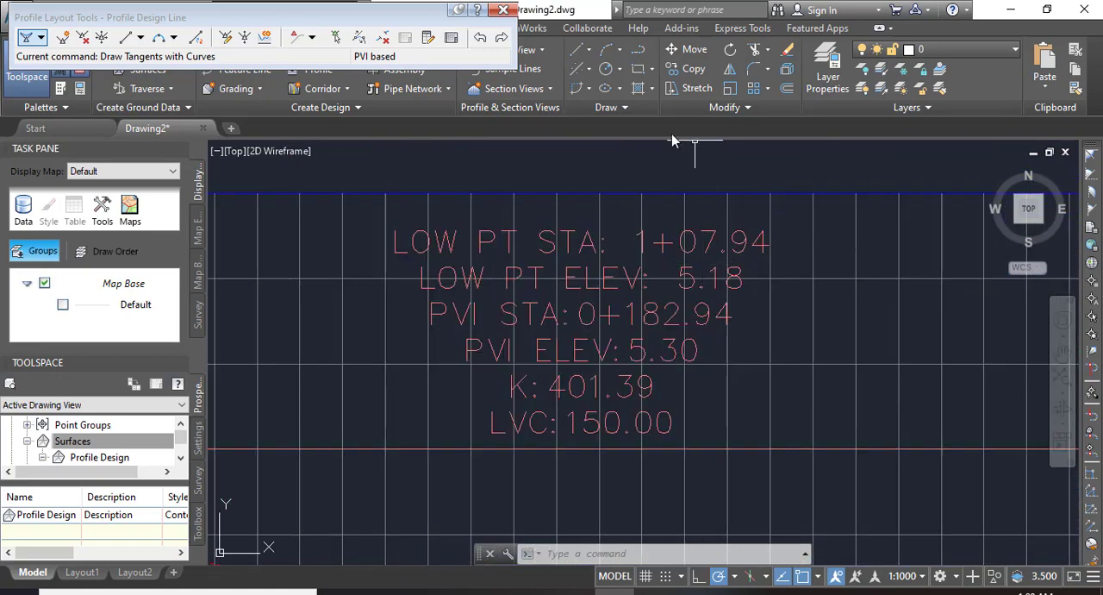
{"action": "middle_click_drag", "start_coordinate": [646, 313], "coordinate": [628, 274]}
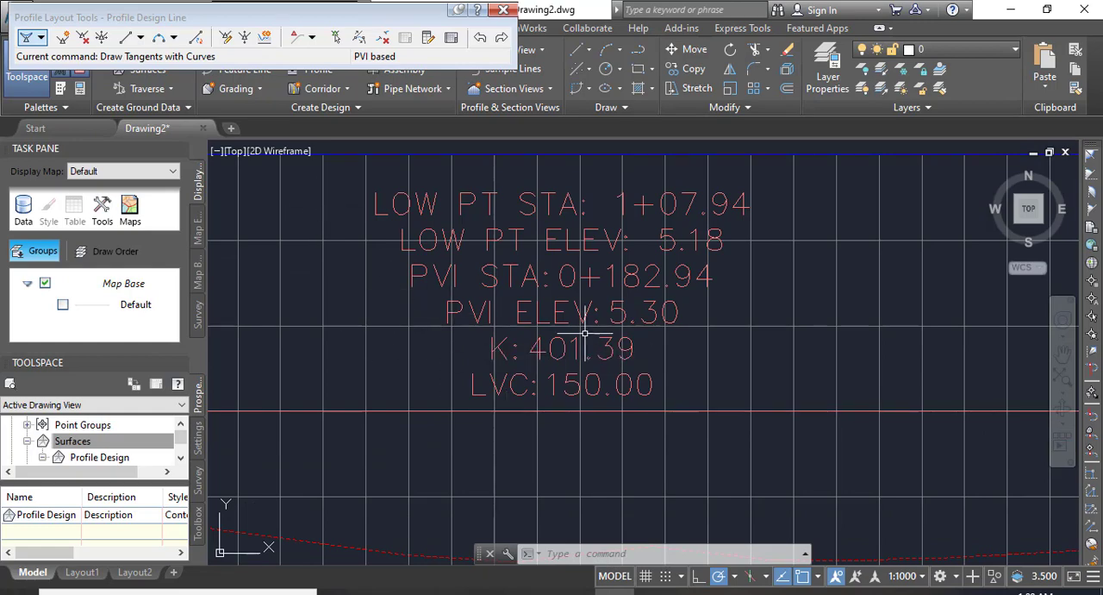
Examine the labels and tangent grades of the remaining vertical curves along the design line.
{"action": "scroll", "coordinate": [250, 258], "scroll_direction": "down", "scroll_amount": 3}
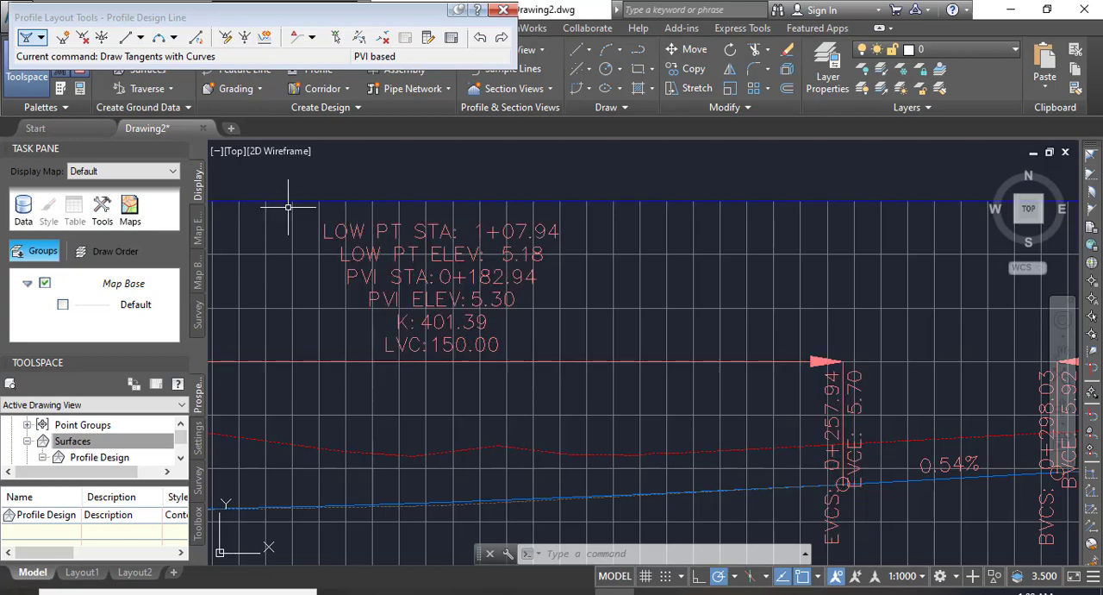
{"action": "scroll", "coordinate": [382, 200], "scroll_direction": "up", "scroll_amount": 3}
{"action": "scroll", "coordinate": [302, 233], "scroll_direction": "down", "scroll_amount": 4}
{"action": "mouse_move", "coordinate": [714, 284]}
{"action": "middle_mouse_down"}
{"action": "mouse_move", "coordinate": [485, 311]}
{"action": "mouse_move", "coordinate": [136, 289]}
{"action": "middle_mouse_up"}
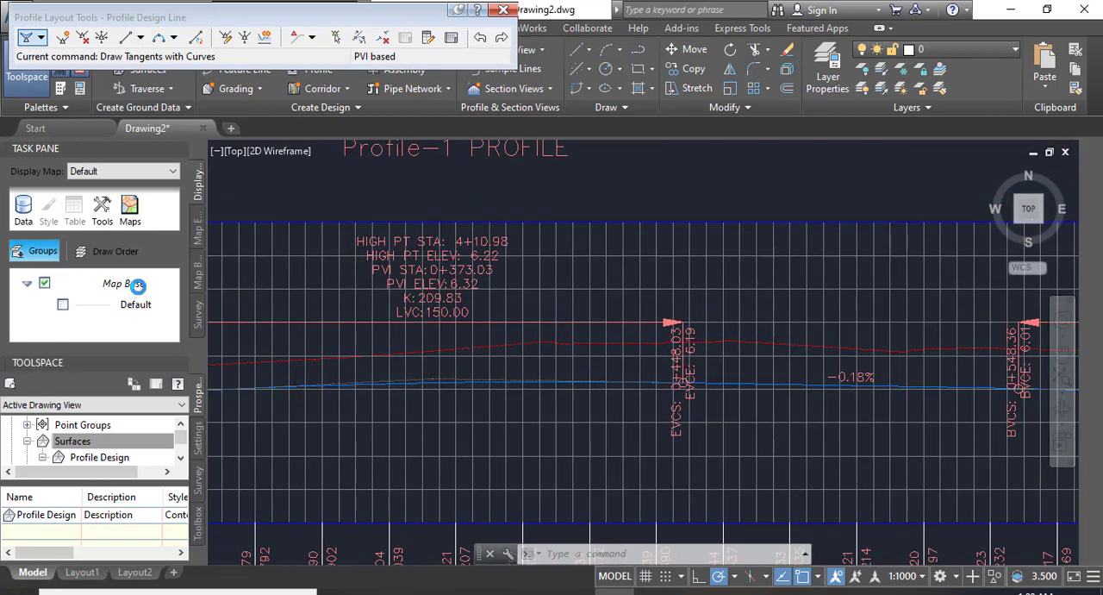
{"action": "scroll", "coordinate": [401, 271], "scroll_direction": "up", "scroll_amount": 2}
{"action": "scroll", "coordinate": [364, 246], "scroll_direction": "down", "scroll_amount": 4}
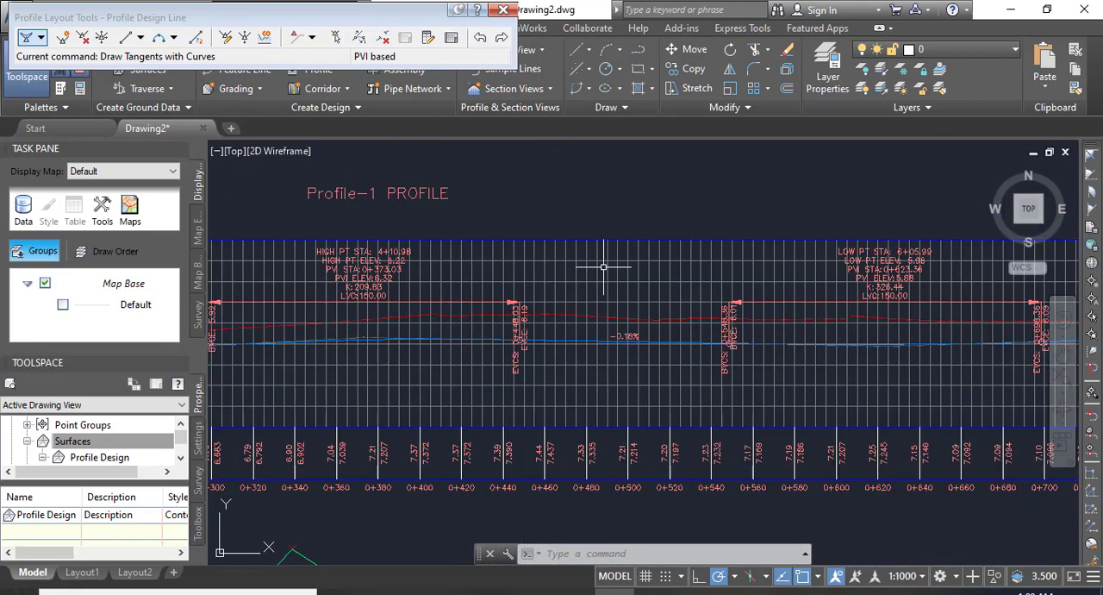
Move the first vertical curve's label group, at PVI station 0+182.94, above the profile view grid.
{"action": "scroll", "coordinate": [805, 226], "scroll_direction": "up", "scroll_amount": 4}
{"action": "scroll", "coordinate": [893, 301], "scroll_direction": "down", "scroll_amount": 5}
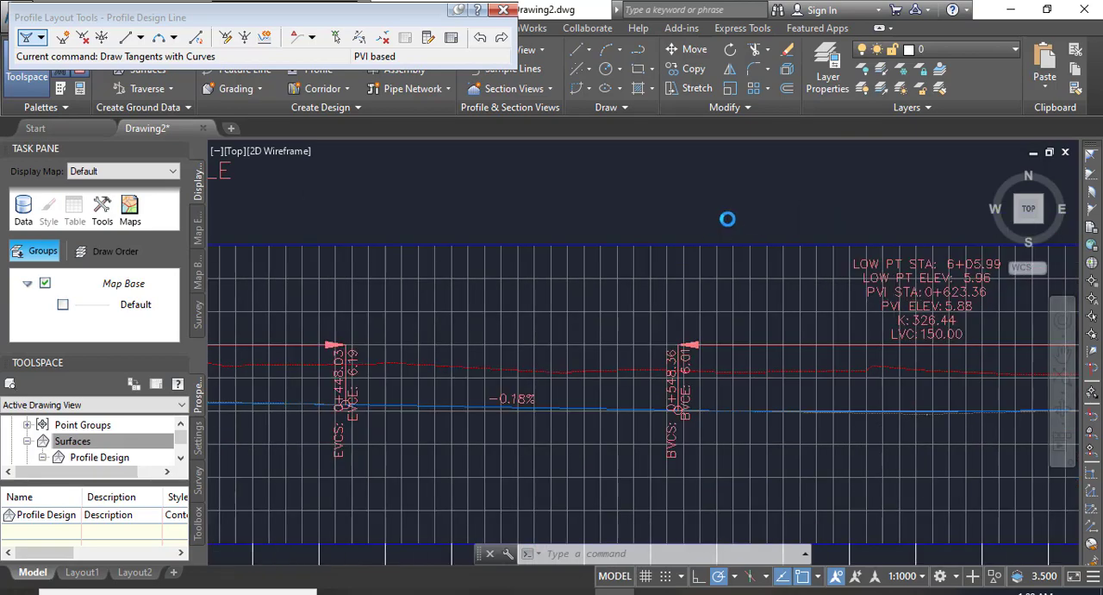
{"action": "middle_click_drag", "start_coordinate": [936, 270], "coordinate": [767, 248]}
{"action": "scroll", "coordinate": [846, 239], "scroll_direction": "down", "scroll_amount": 4}
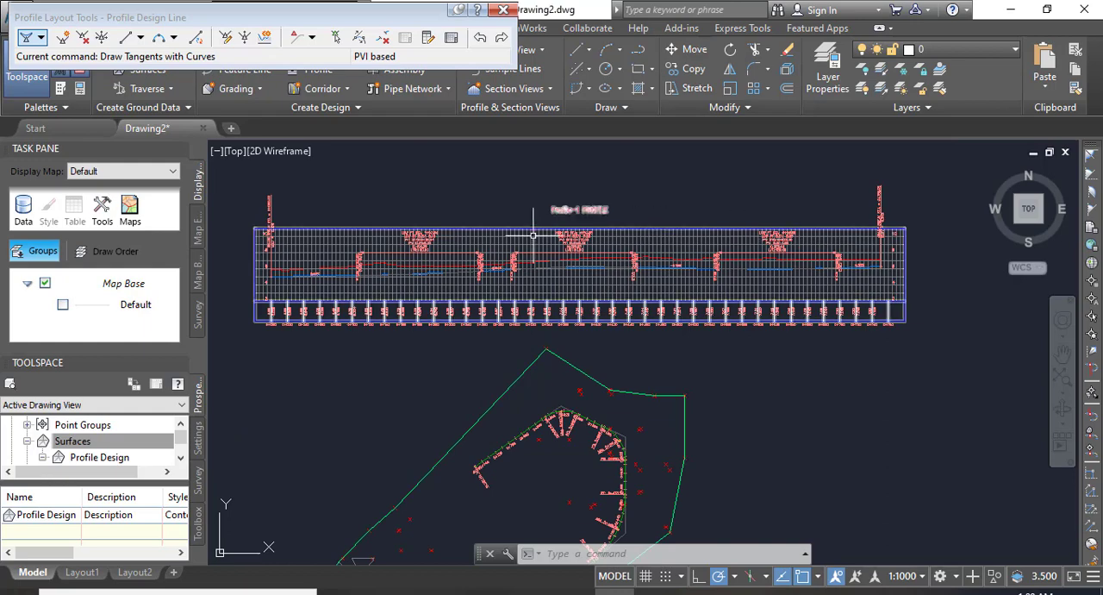
{"action": "scroll", "coordinate": [387, 210], "scroll_direction": "up", "scroll_amount": 5}
{"action": "scroll", "coordinate": [567, 352], "scroll_direction": "up", "scroll_amount": 2}
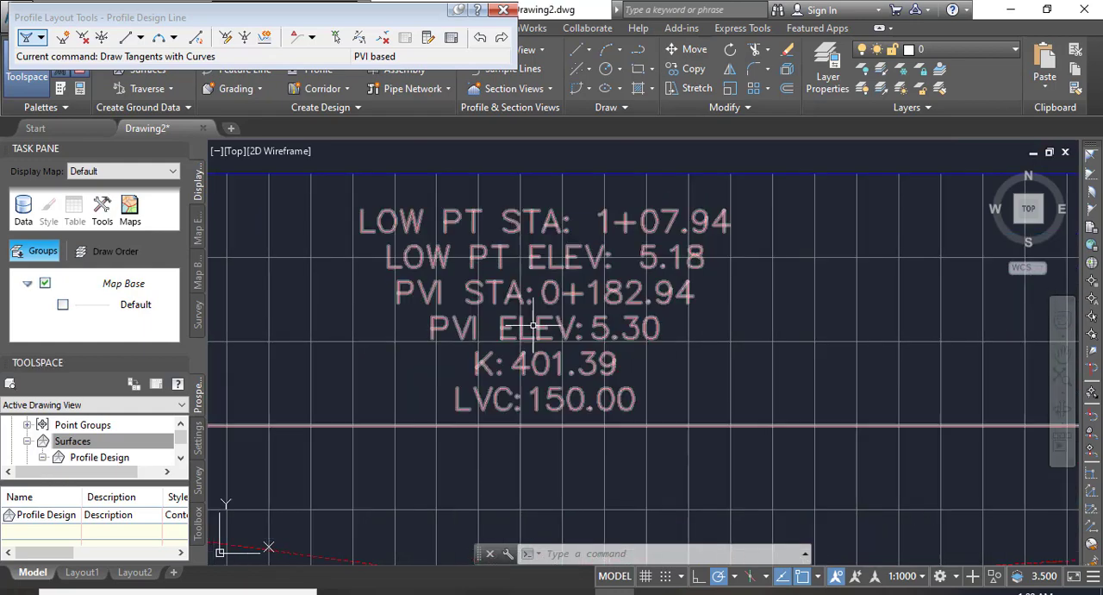
{"action": "left_click", "coordinate": [539, 397]}
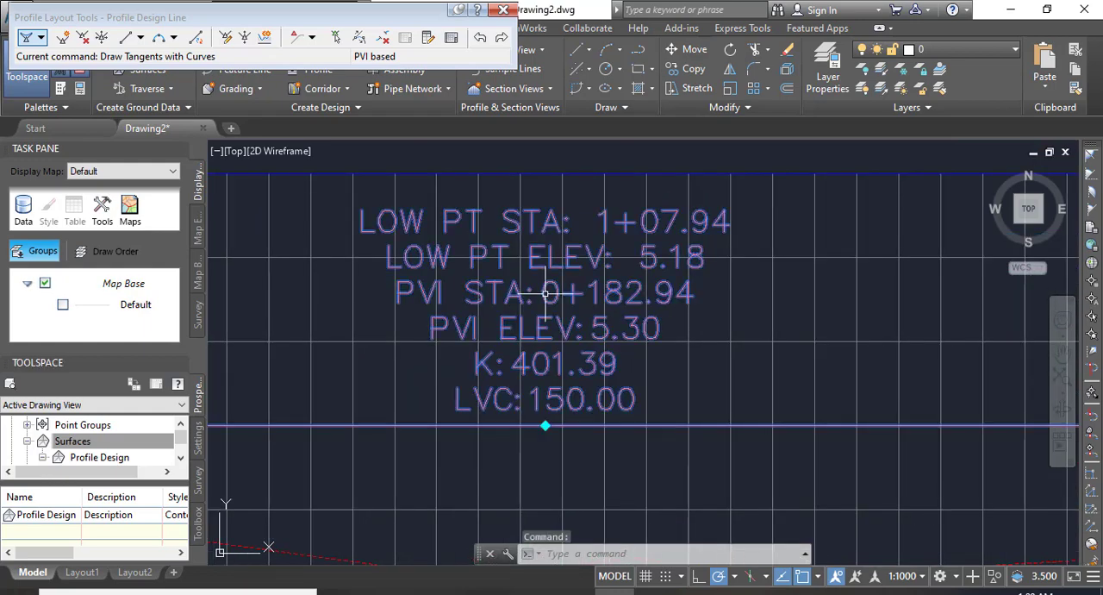
{"action": "left_click", "coordinate": [544, 425]}
{"action": "scroll", "coordinate": [544, 426], "scroll_direction": "down", "scroll_amount": 4}
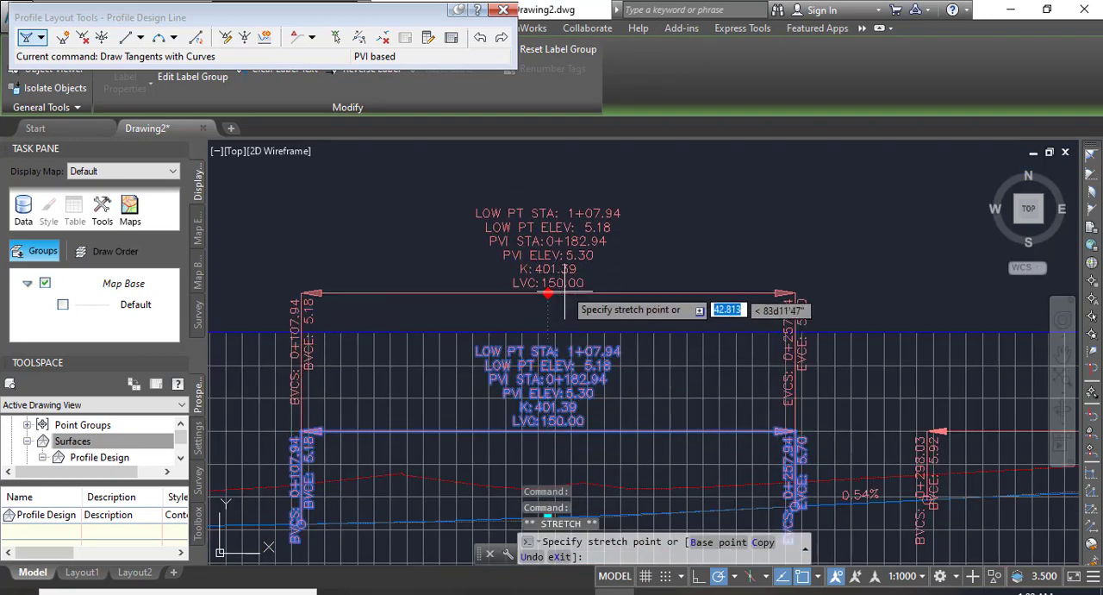
{"action": "scroll", "coordinate": [758, 293], "scroll_direction": "down", "scroll_amount": 5}
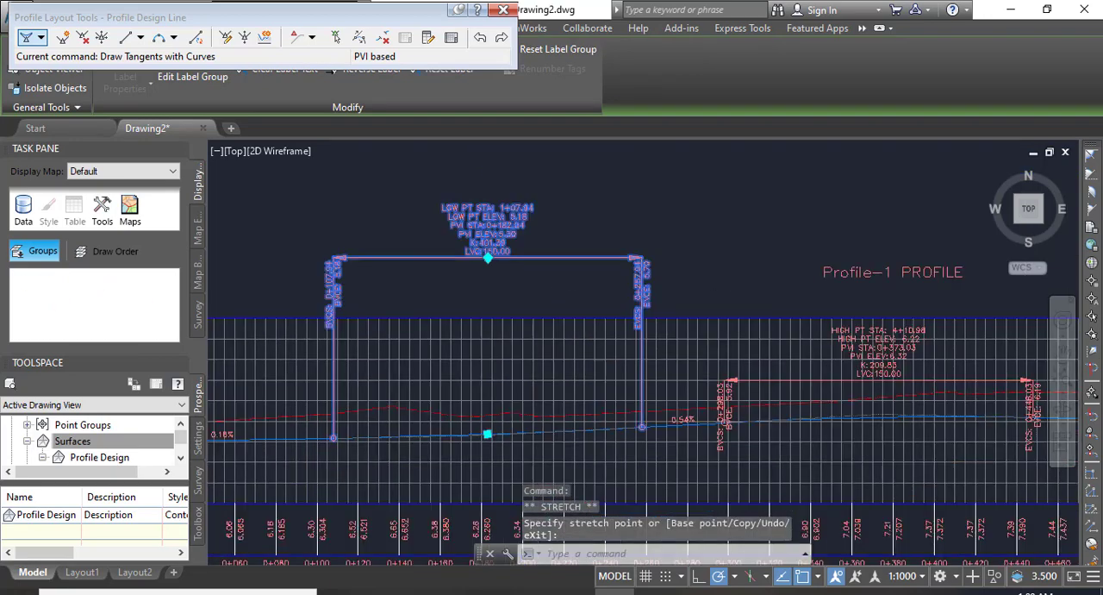
Move the second vertical curve's label group, at PVI station 0+373.03, above the profile view title.
{"action": "scroll", "coordinate": [775, 306], "scroll_direction": "up", "scroll_amount": 6}
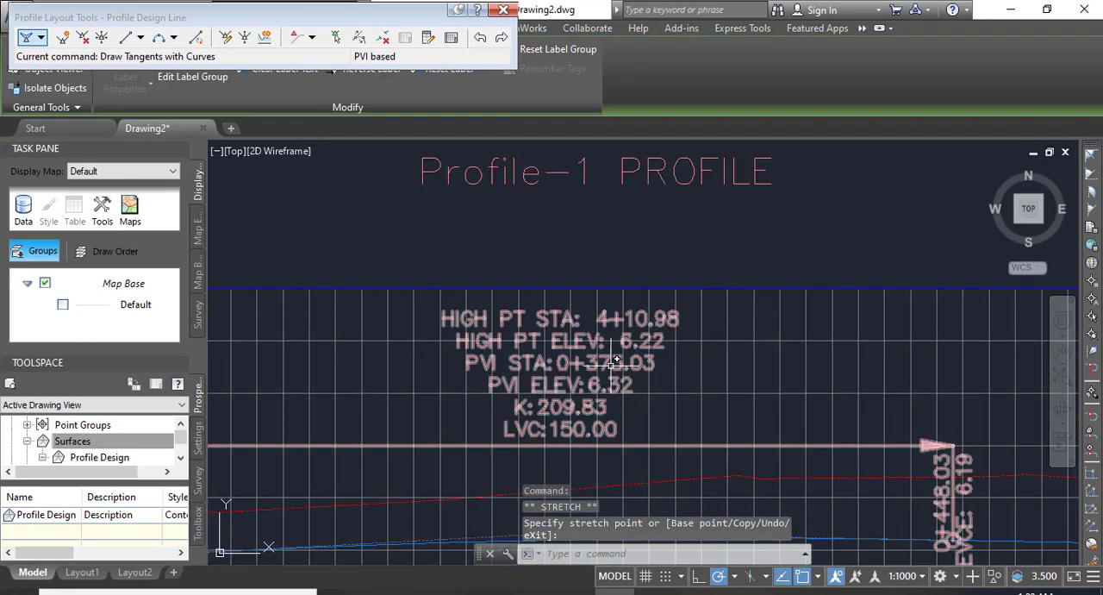
{"action": "left_click", "coordinate": [560, 446]}
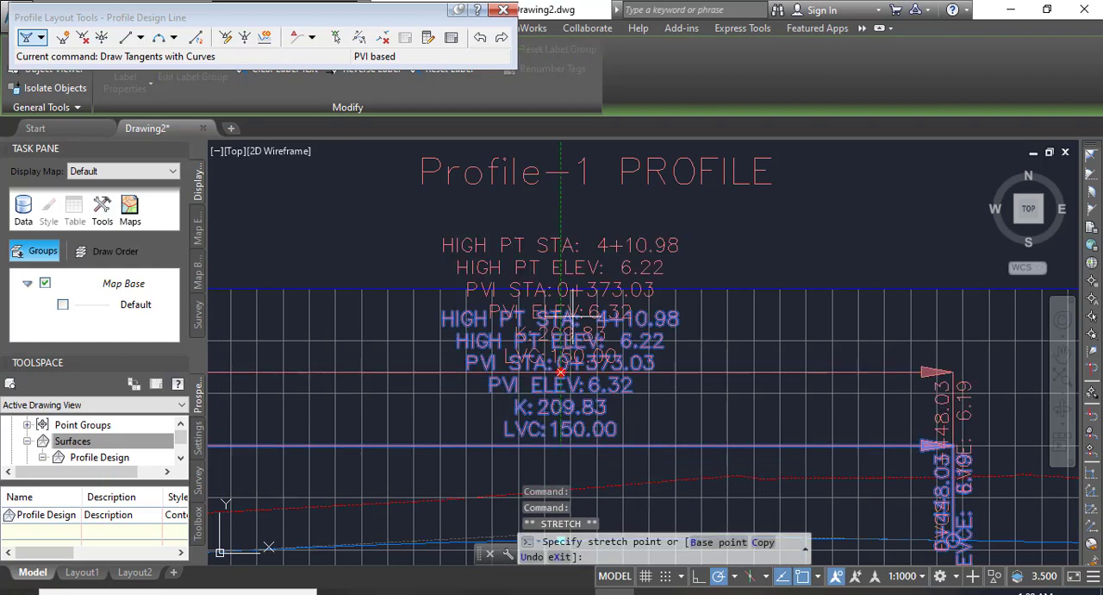
{"action": "middle_click_drag", "start_coordinate": [569, 309], "coordinate": [564, 522]}
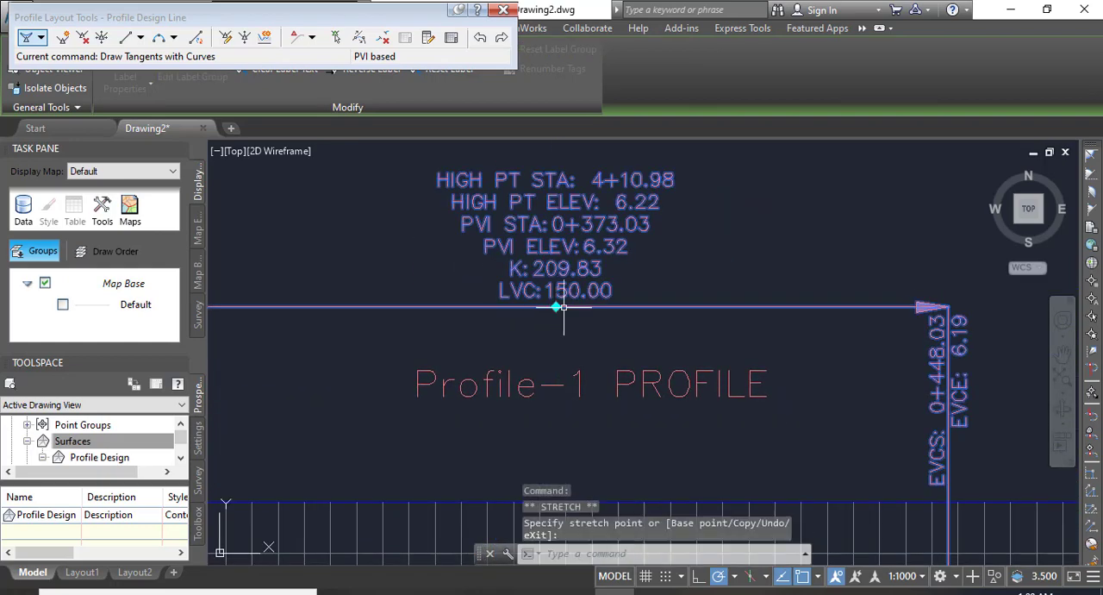
{"action": "scroll", "coordinate": [405, 297], "scroll_direction": "down", "scroll_amount": 4}
Move the third vertical curve's label group, at PVI station 0+623.36, above the profile view grid and clear the selection.
{"action": "middle_click_drag", "start_coordinate": [743, 369], "coordinate": [554, 363]}
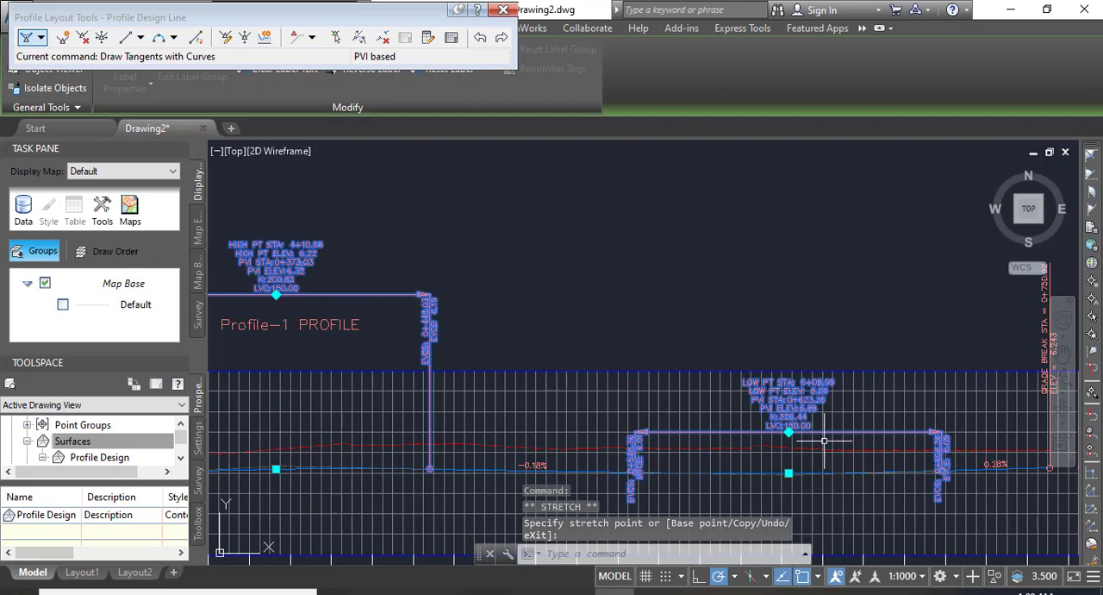
{"action": "scroll", "coordinate": [824, 439], "scroll_direction": "up", "scroll_amount": 4}
{"action": "left_click", "coordinate": [734, 420]}
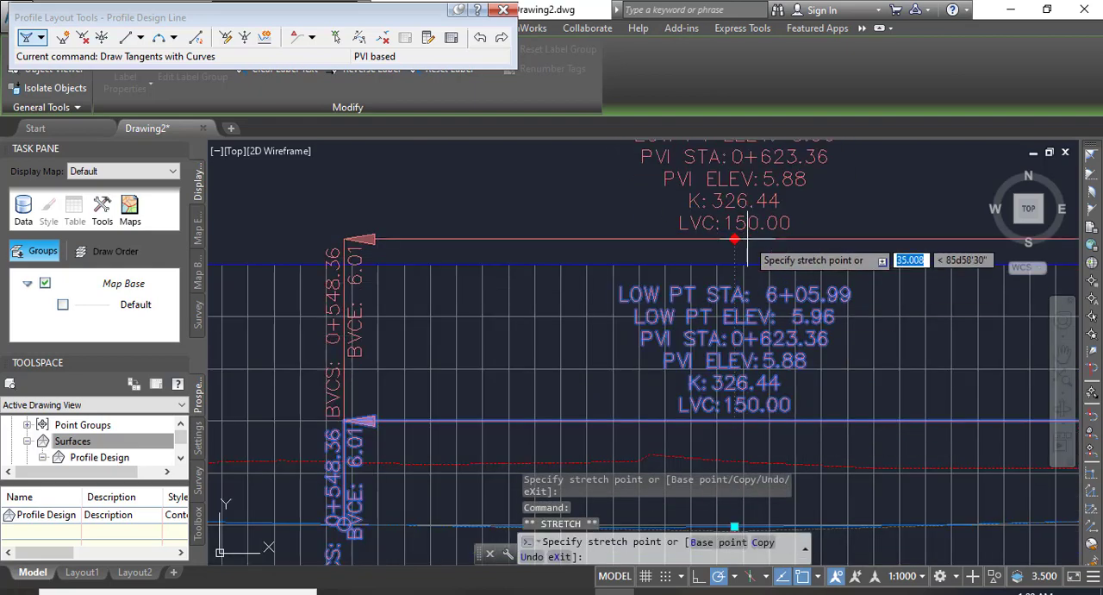
{"action": "middle_click_drag", "start_coordinate": [746, 242], "coordinate": [747, 385]}
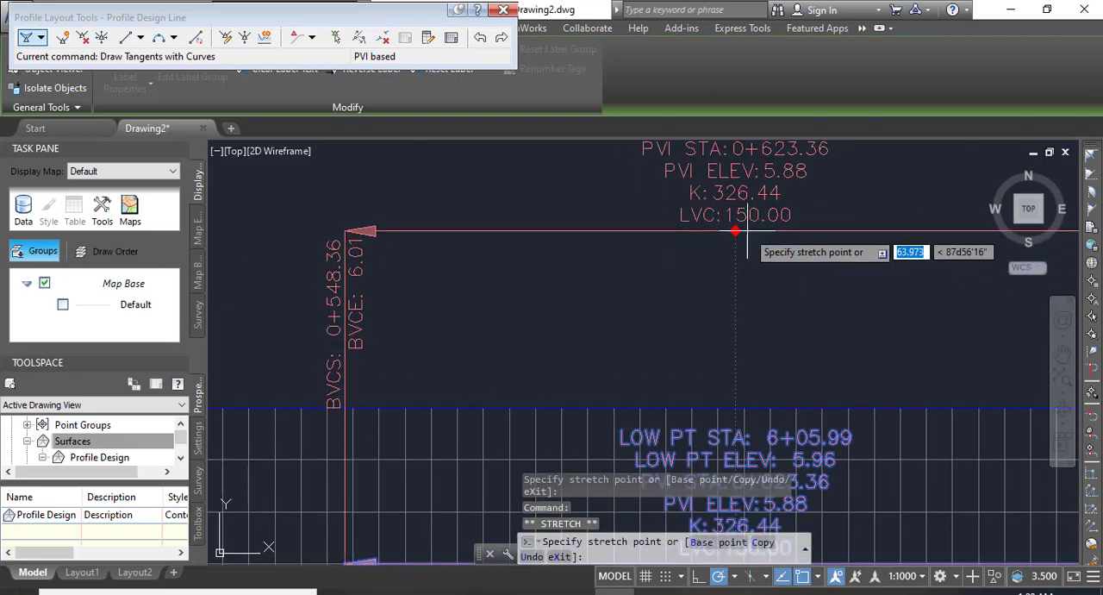
{"action": "middle_click_drag", "start_coordinate": [747, 233], "coordinate": [746, 331]}
{"action": "left_click", "coordinate": [737, 264]}
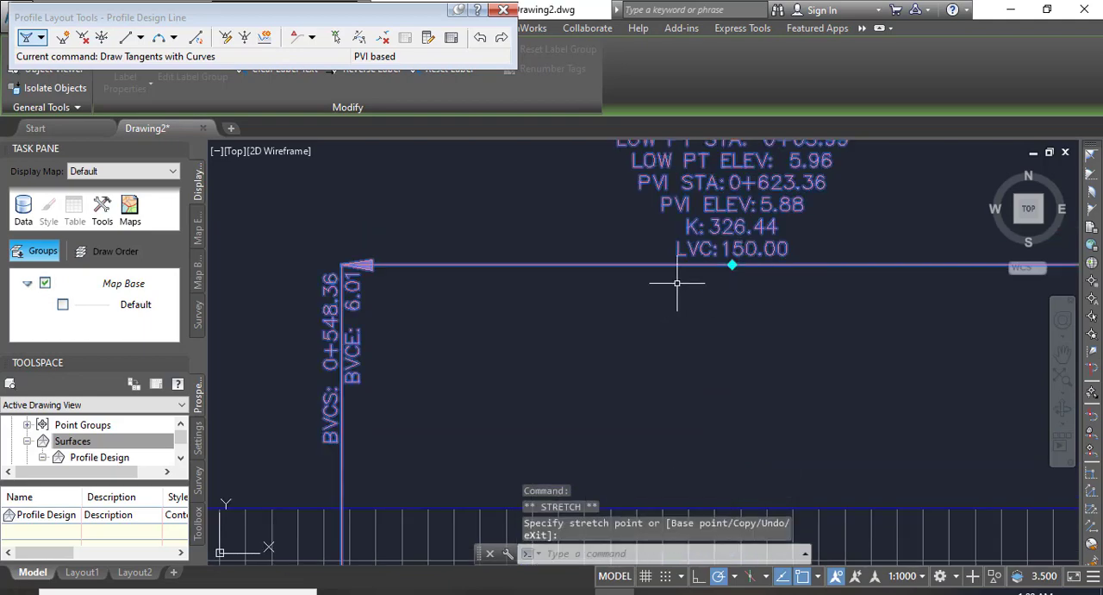
{"action": "scroll", "coordinate": [669, 281], "scroll_direction": "down", "scroll_amount": 3}
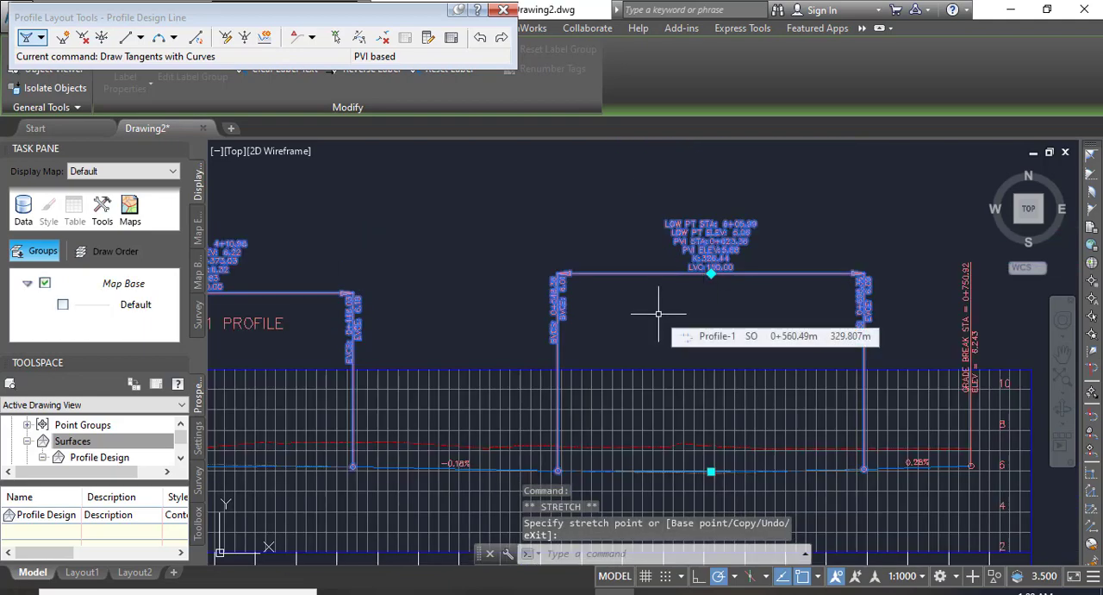
{"action": "key", "text": "Escape"}
{"action": "key", "text": "Escape"}
{"action": "key", "text": "Escape"}
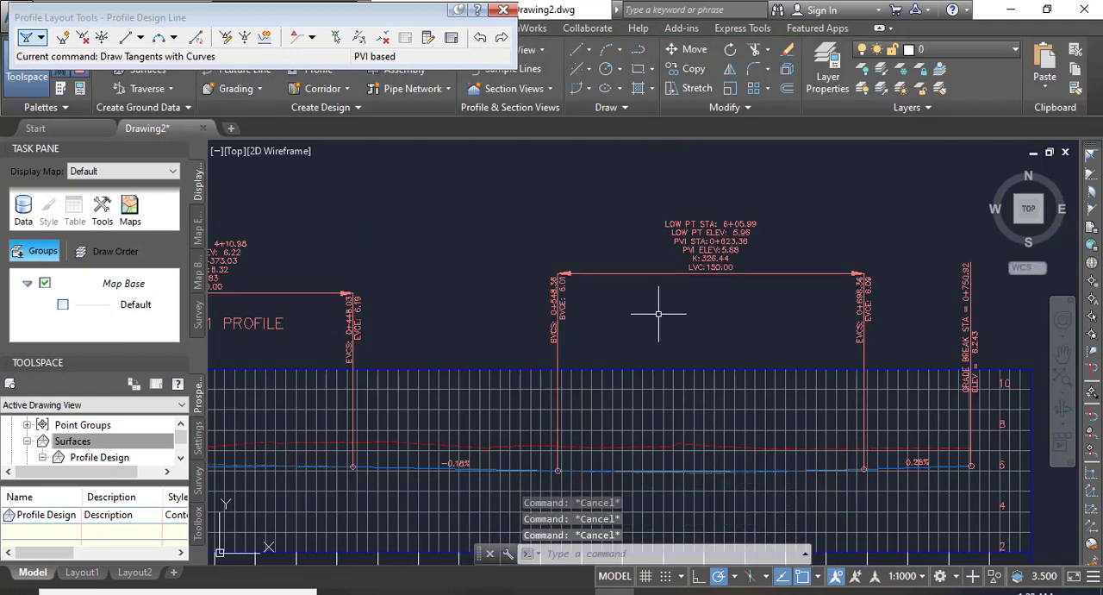
Examine the design line's curve limits and tangent grades, the starting grade break label and the elevation band at the first stations.
{"action": "middle_click_drag", "start_coordinate": [561, 452], "coordinate": [629, 394]}
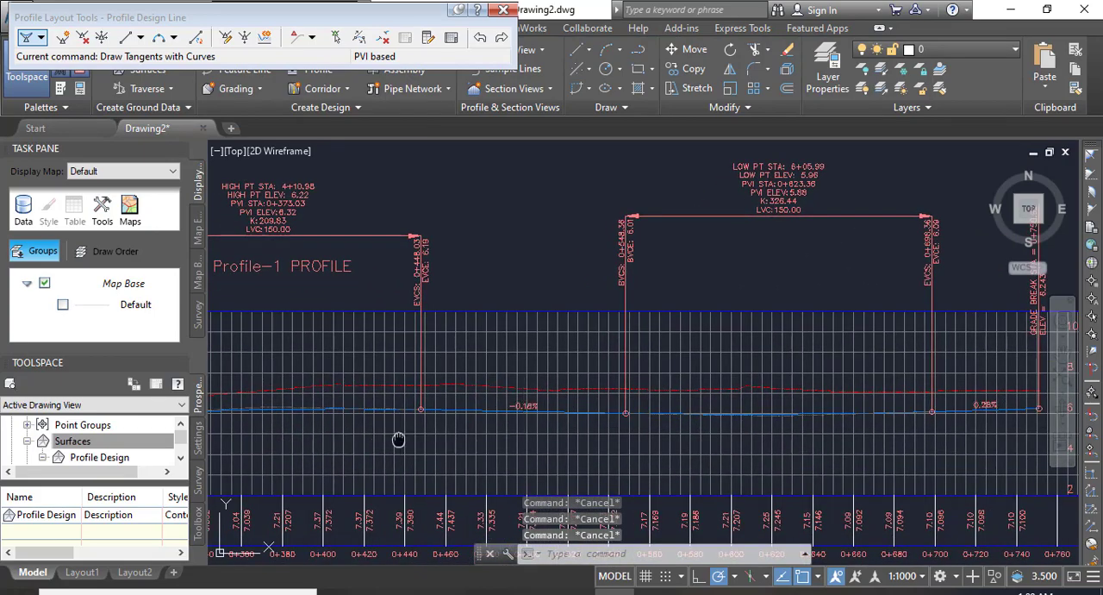
{"action": "middle_click_drag", "start_coordinate": [398, 440], "coordinate": [754, 345]}
{"action": "middle_click_drag", "start_coordinate": [602, 359], "coordinate": [874, 346]}
{"action": "middle_click_drag", "start_coordinate": [557, 343], "coordinate": [589, 431]}
{"action": "scroll", "coordinate": [793, 435], "scroll_direction": "up", "scroll_amount": 4}
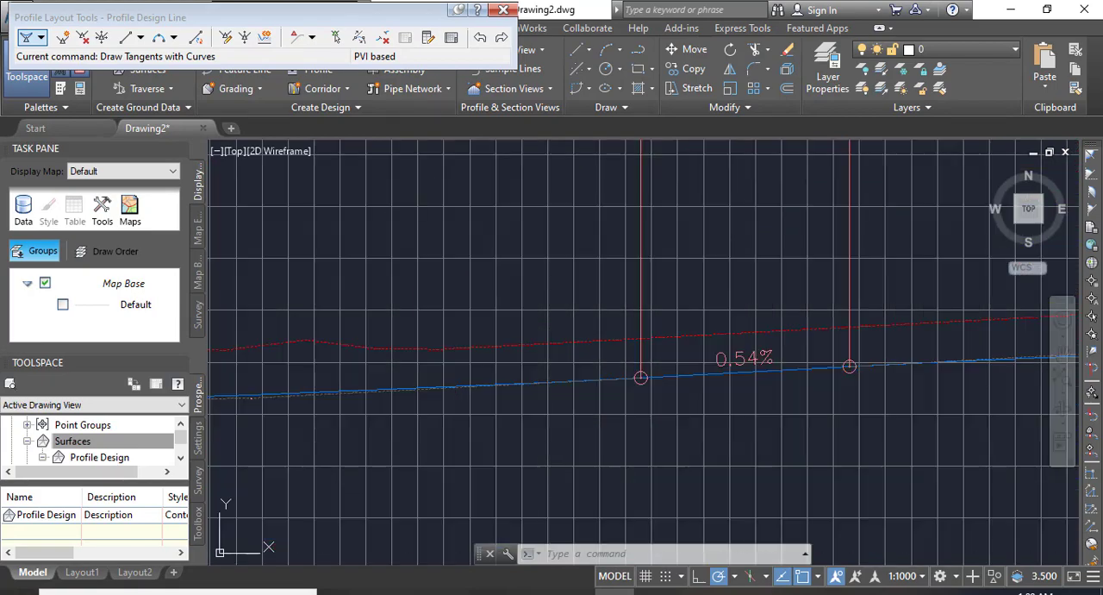
{"action": "scroll", "coordinate": [824, 370], "scroll_direction": "down", "scroll_amount": 5}
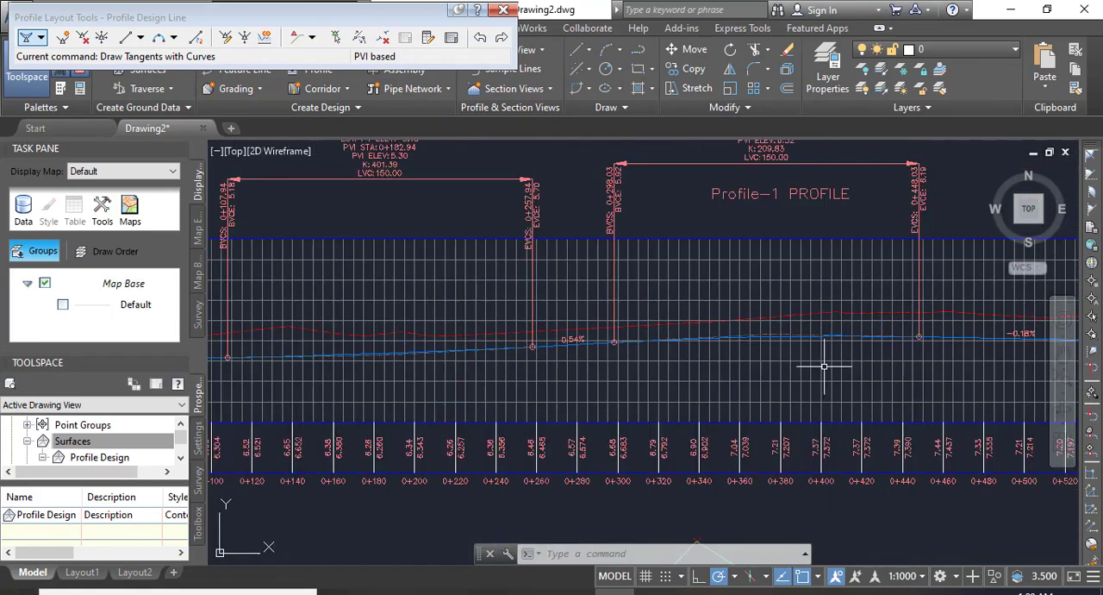
{"action": "scroll", "coordinate": [517, 413], "scroll_direction": "down", "scroll_amount": 1}
{"action": "scroll", "coordinate": [379, 436], "scroll_direction": "up", "scroll_amount": 6}
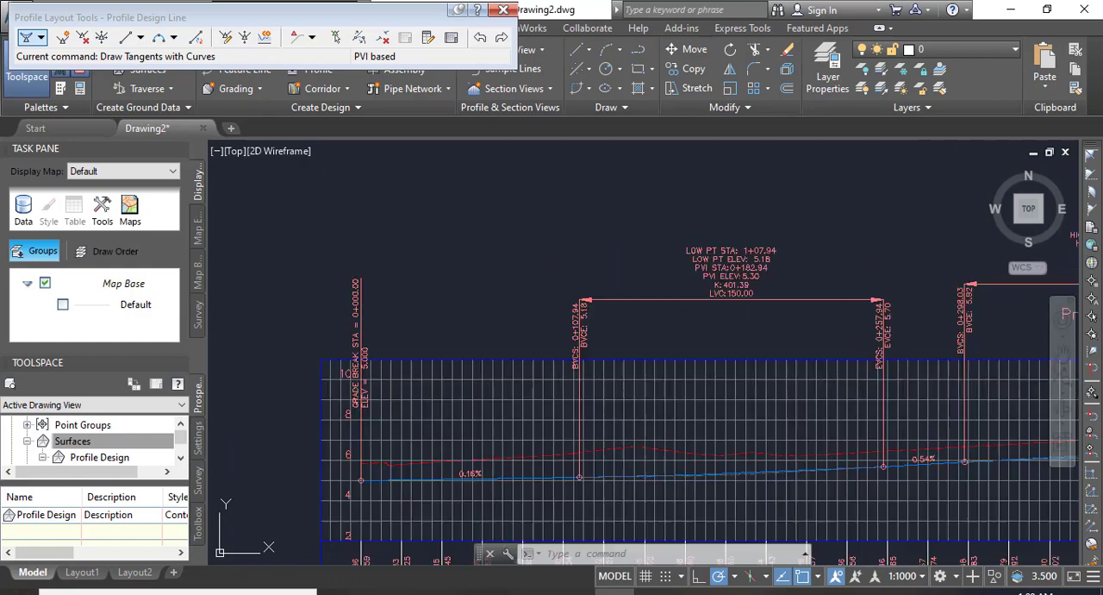
{"action": "scroll", "coordinate": [372, 430], "scroll_direction": "down", "scroll_amount": 5}
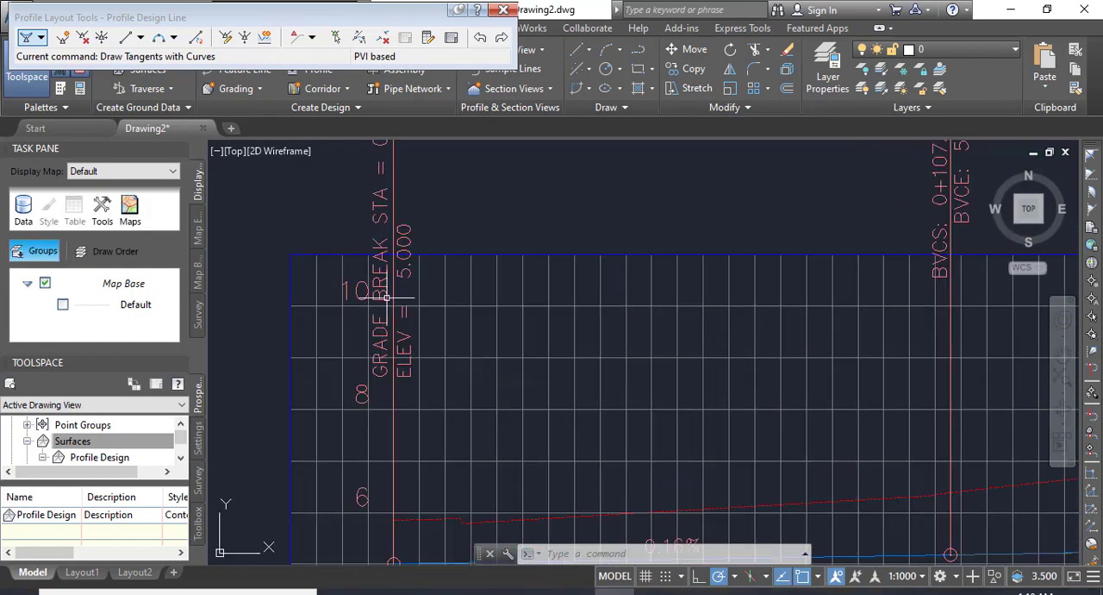
{"action": "scroll", "coordinate": [417, 445], "scroll_direction": "up", "scroll_amount": 6}
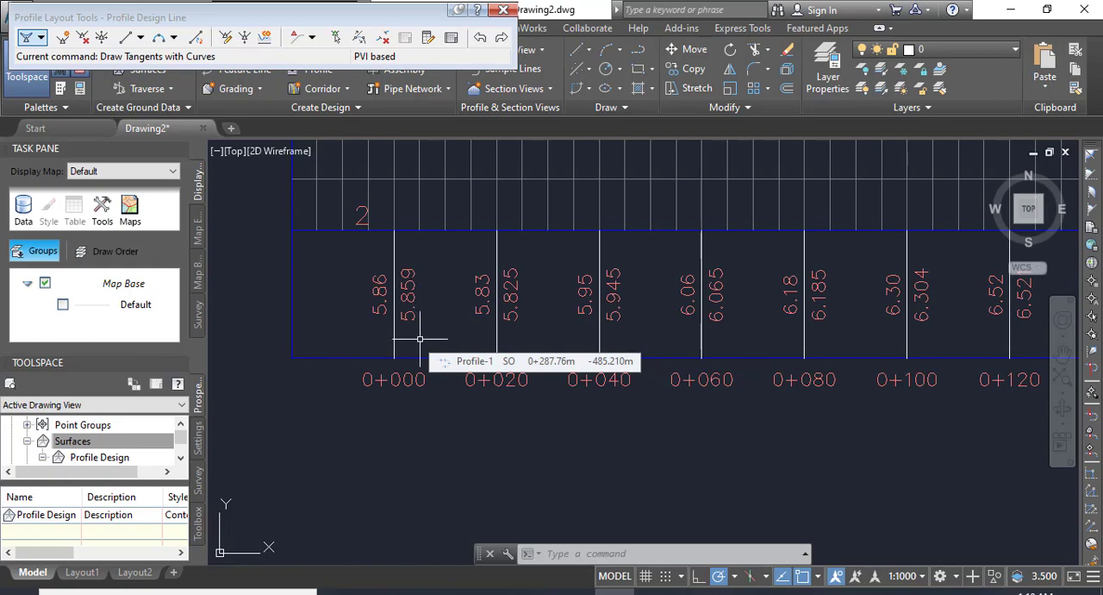
{"action": "scroll", "coordinate": [457, 332], "scroll_direction": "down", "scroll_amount": 5}
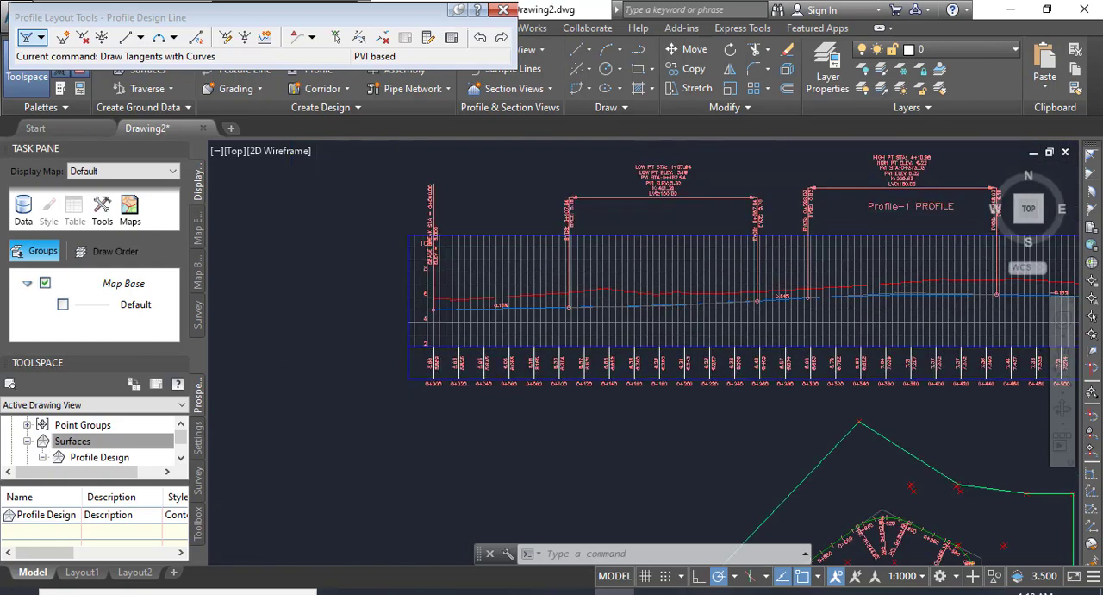
Open the profile view's properties and bring up the profile assignments of its Profile Data band.
{"action": "scroll", "coordinate": [389, 348], "scroll_direction": "up", "scroll_amount": 4}
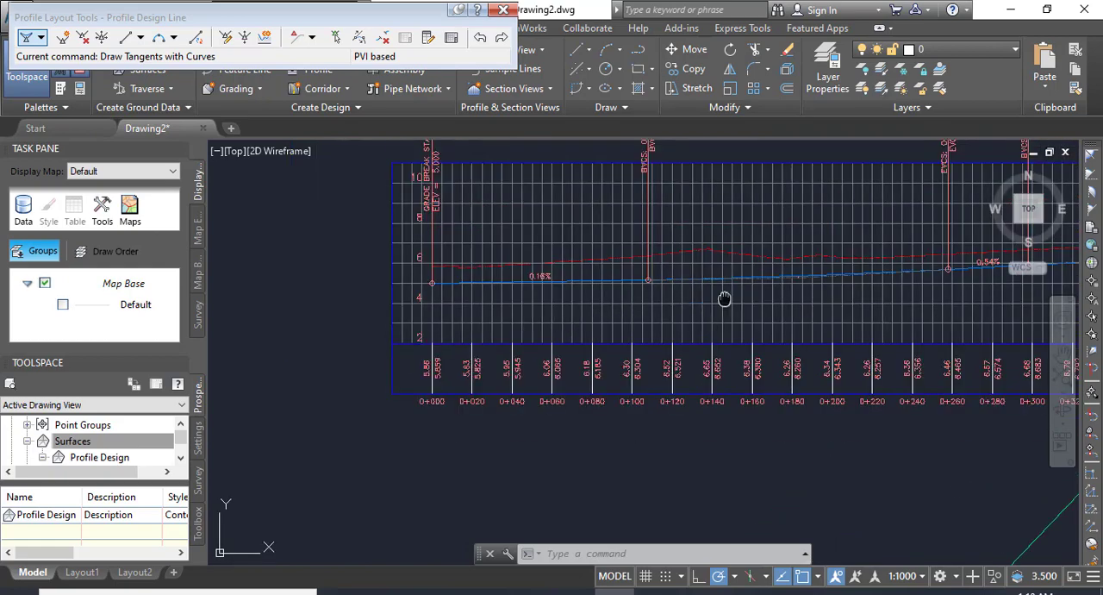
{"action": "middle_click_drag", "start_coordinate": [724, 298], "coordinate": [635, 298]}
{"action": "left_click", "coordinate": [661, 304]}
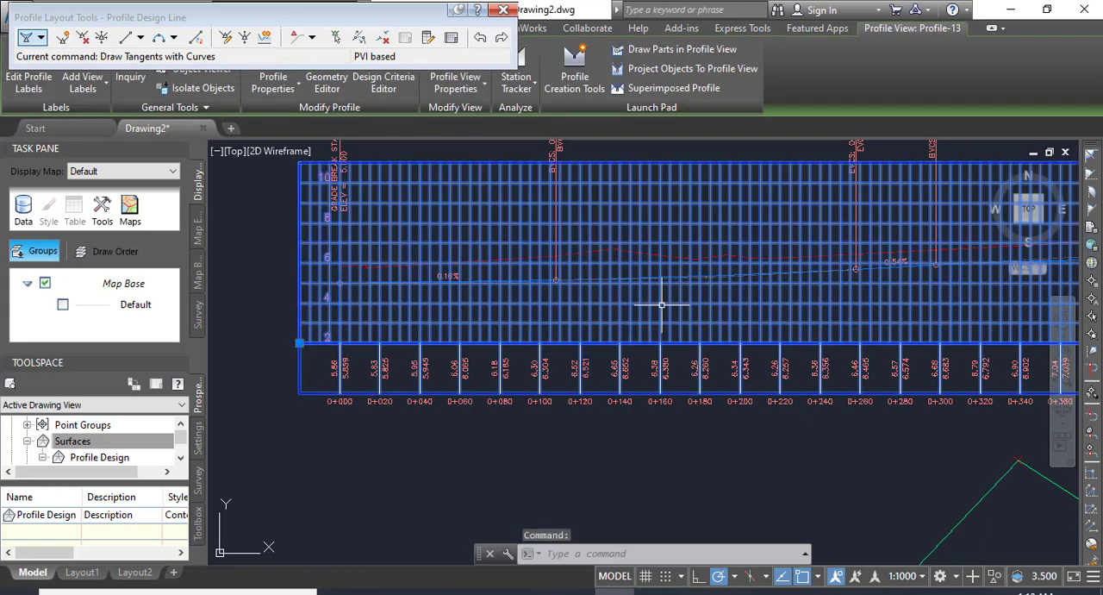
{"action": "right_click", "coordinate": [661, 304]}
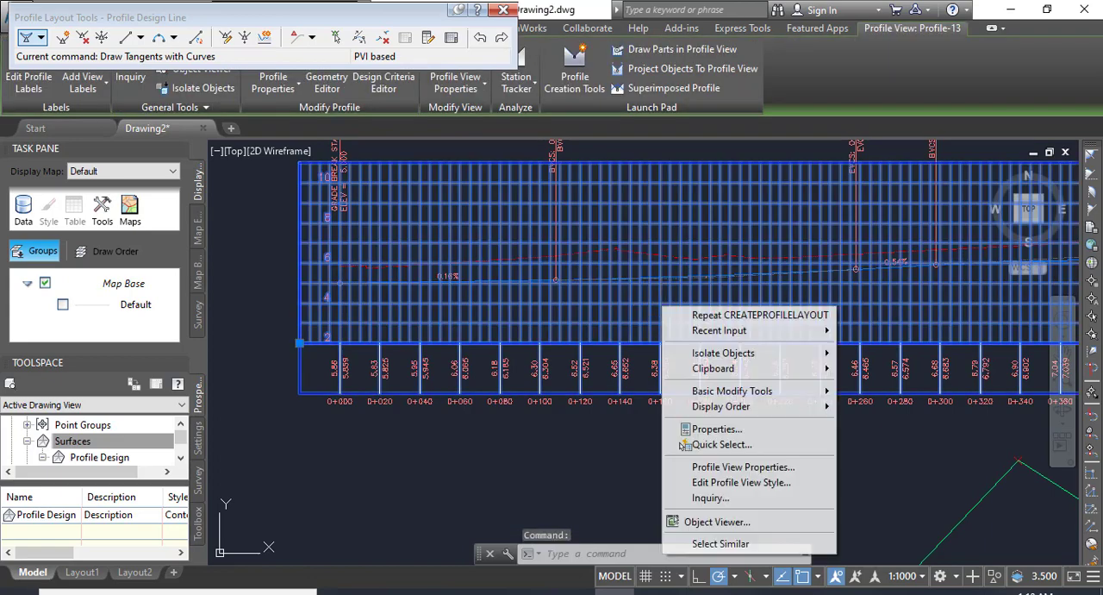
{"action": "left_click", "coordinate": [729, 468]}
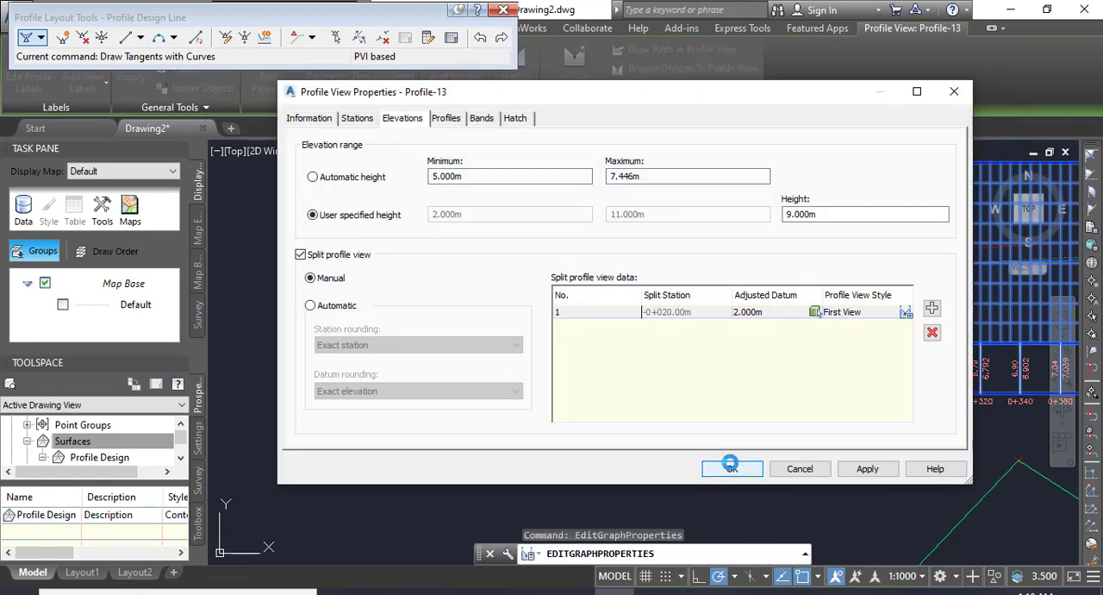
{"action": "left_click", "coordinate": [446, 118]}
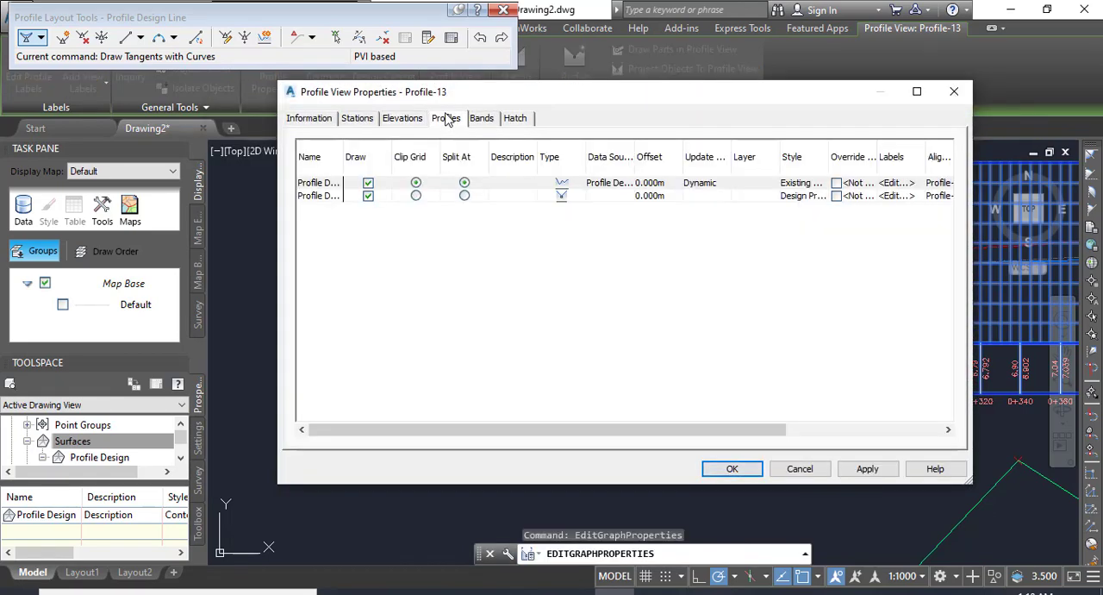
{"action": "left_click", "coordinate": [496, 120]}
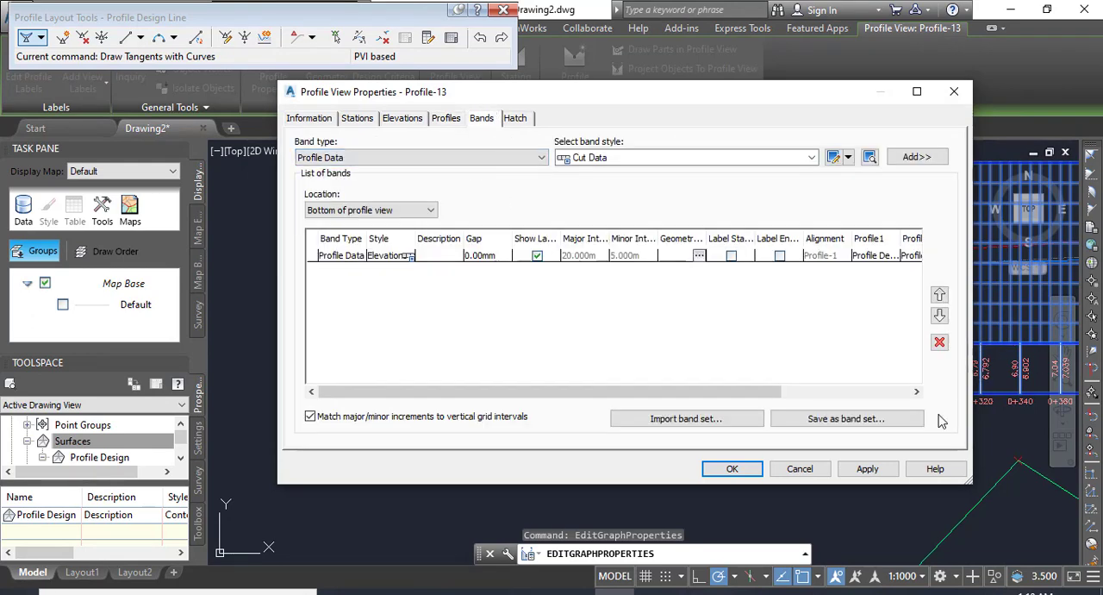
{"action": "left_click", "coordinate": [917, 391]}
{"action": "left_click", "coordinate": [918, 392]}
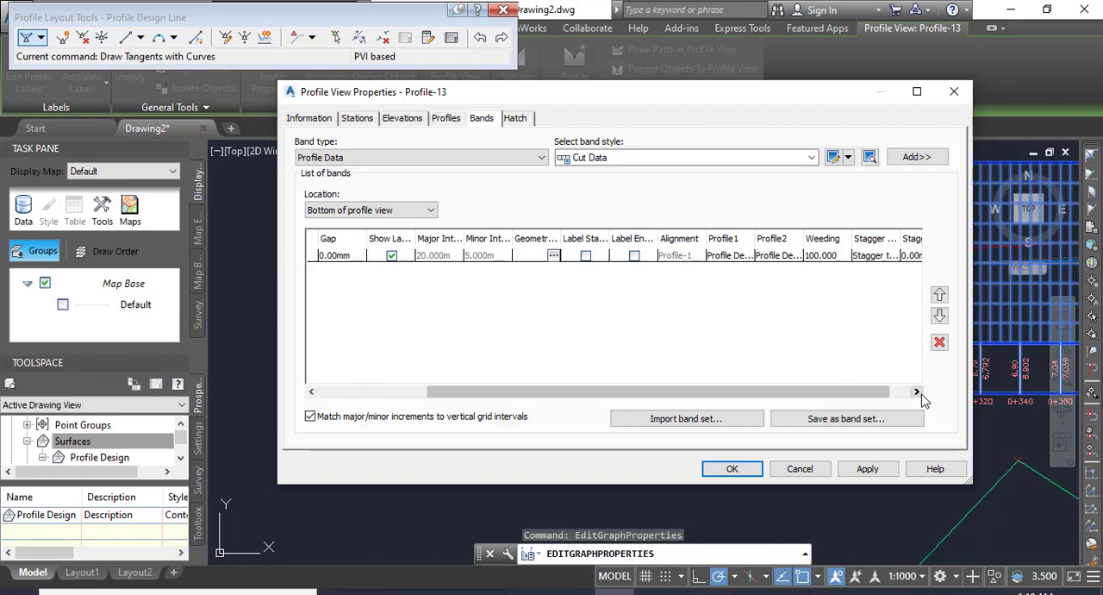
{"action": "left_click", "coordinate": [917, 392]}
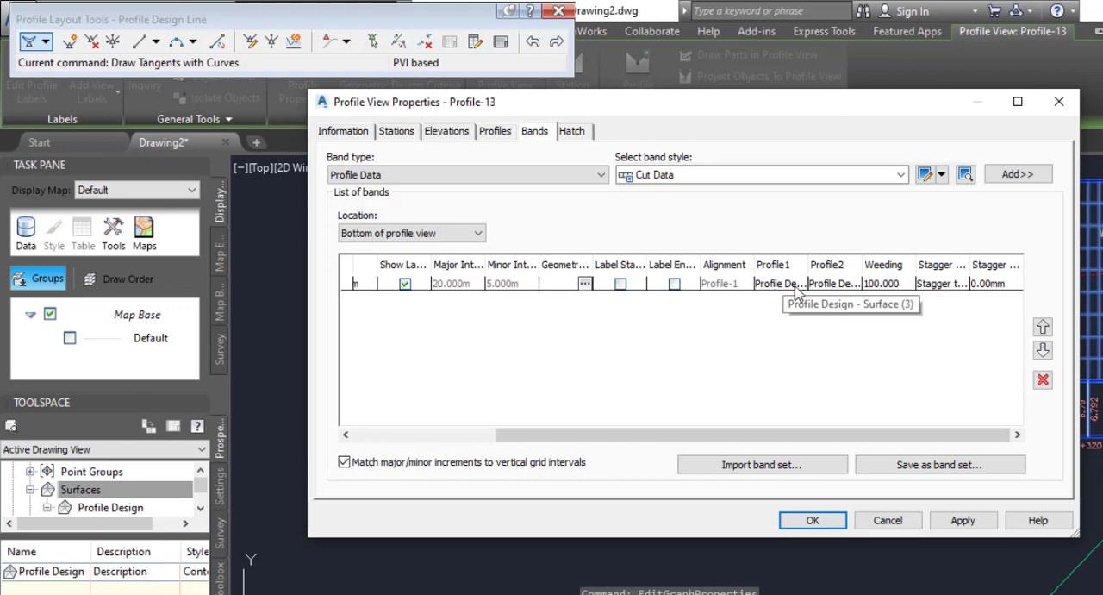
Set the Profile Data band's Profile2 to Profile Design Line and apply the change to the profile view.
{"action": "left_click", "coordinate": [845, 286]}
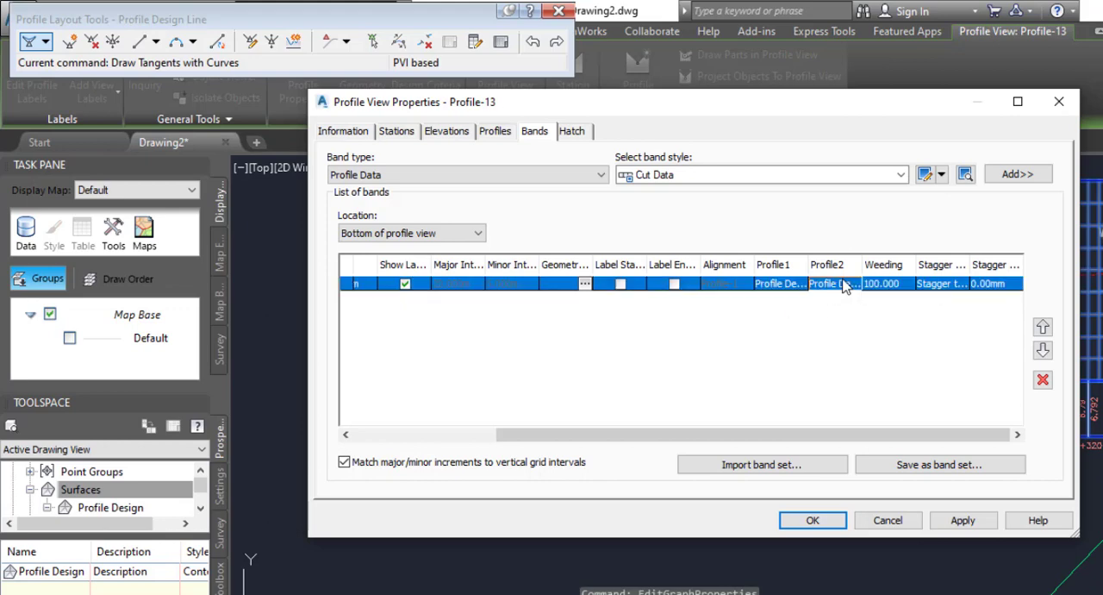
{"action": "left_click", "coordinate": [845, 286]}
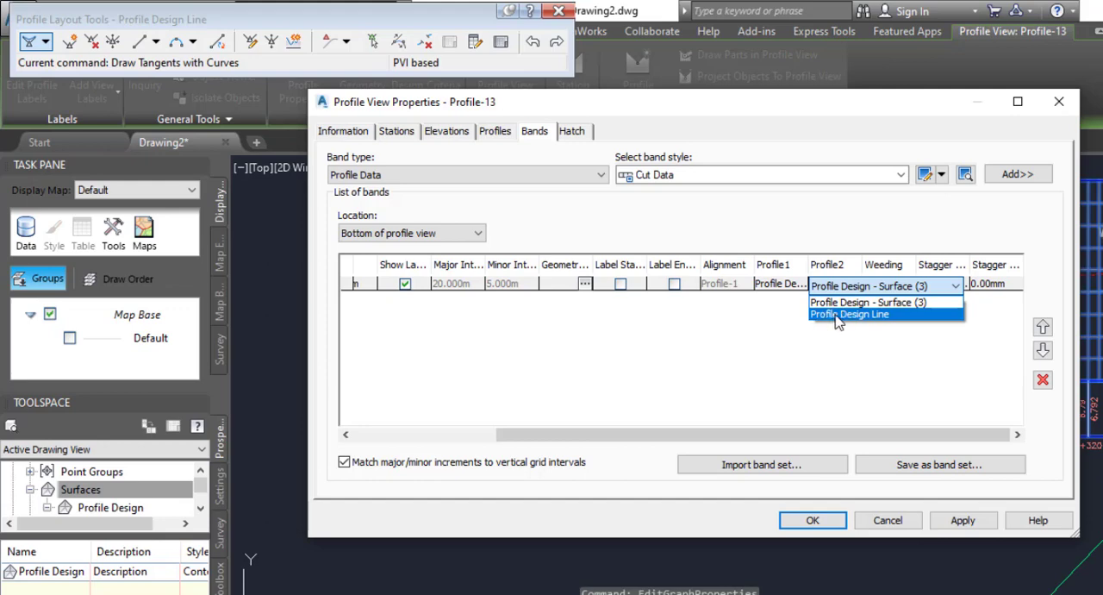
{"action": "left_click", "coordinate": [836, 314]}
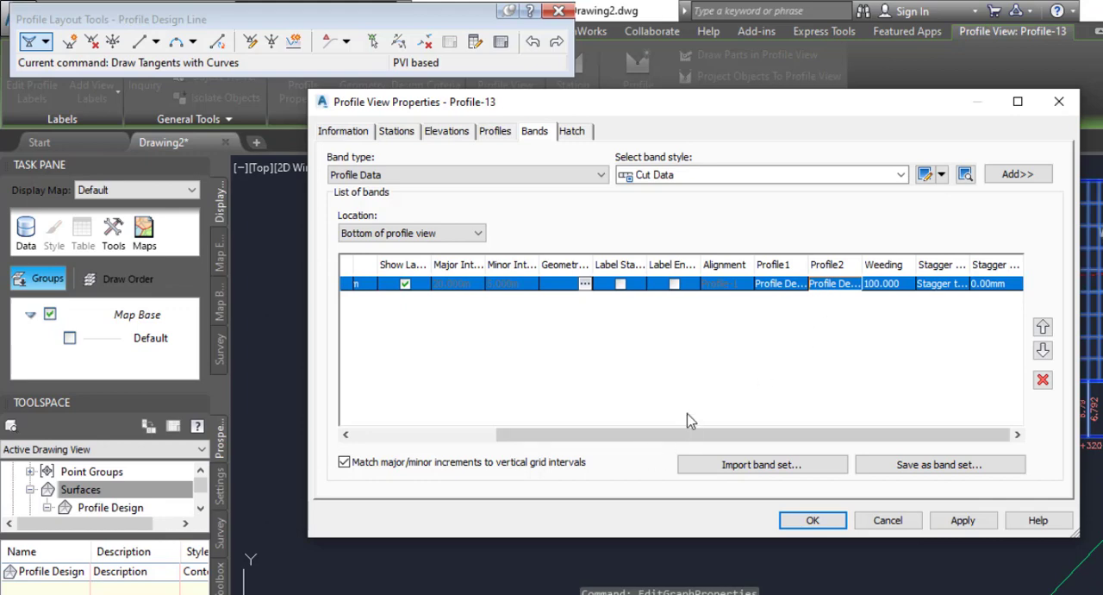
{"action": "left_click", "coordinate": [962, 520]}
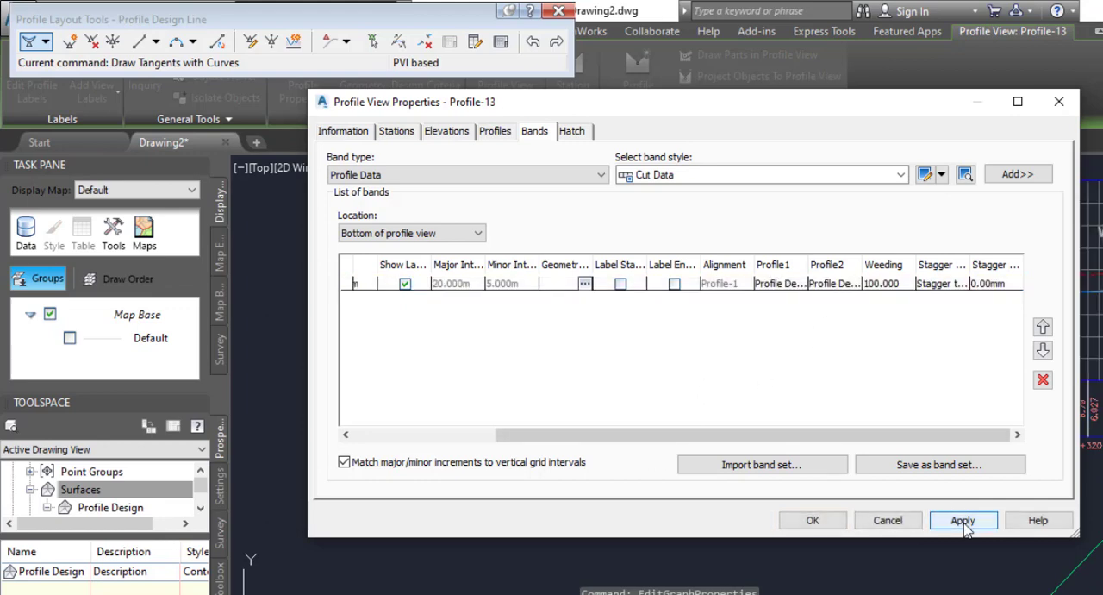
{"action": "left_click", "coordinate": [832, 522]}
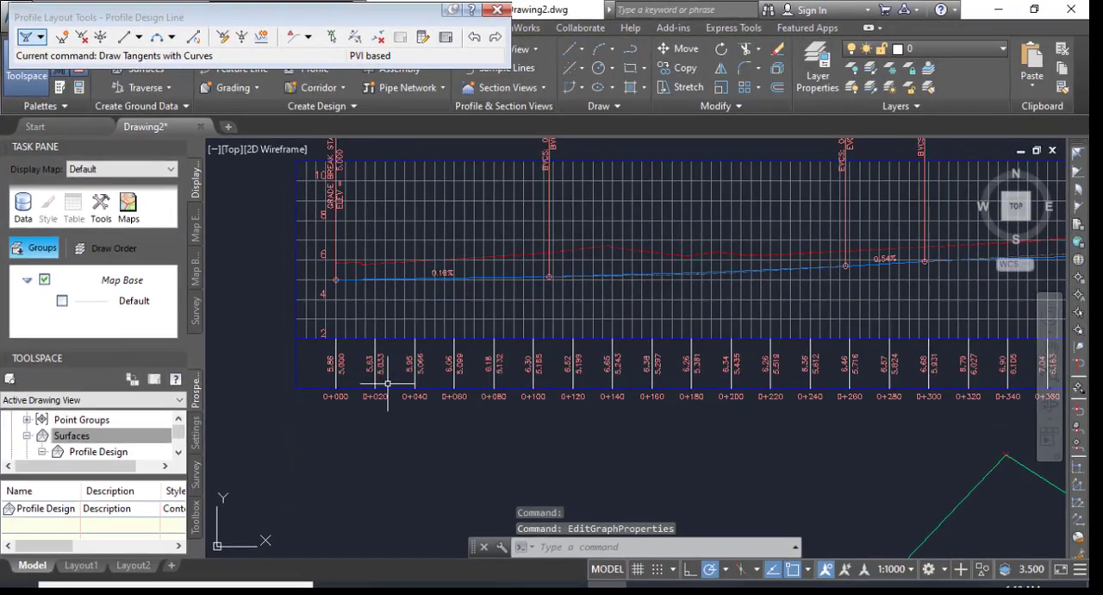
Examine the surface and design elevations in the profile view's band from station 0+000 through 0+760.
{"action": "scroll", "coordinate": [297, 392], "scroll_direction": "up", "scroll_amount": 5}
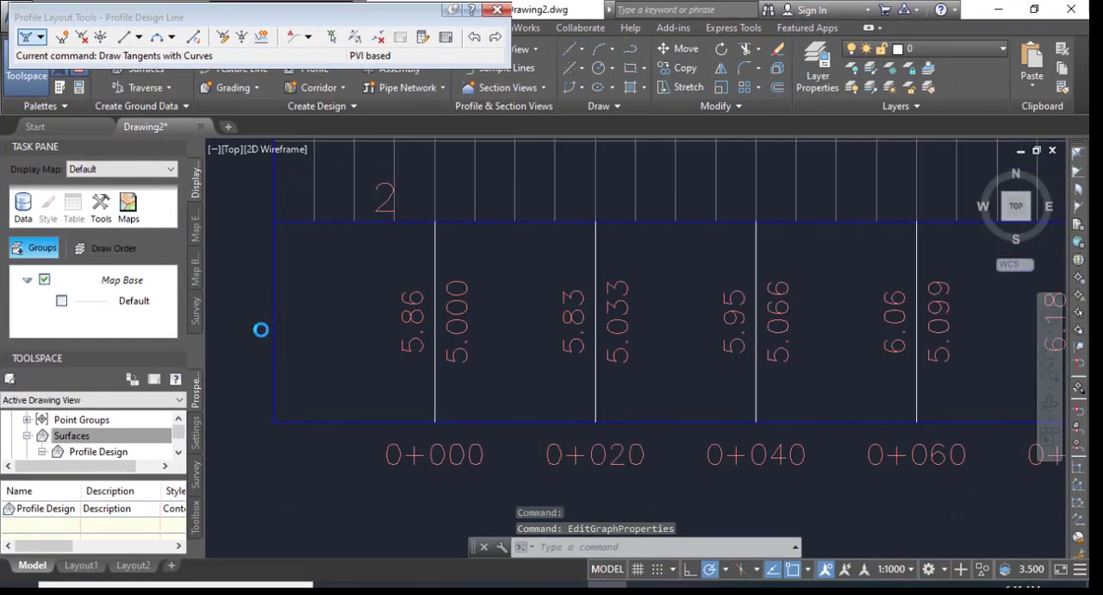
{"action": "scroll", "coordinate": [259, 328], "scroll_direction": "down", "scroll_amount": 4}
{"action": "middle_click_drag", "start_coordinate": [726, 369], "coordinate": [680, 409]}
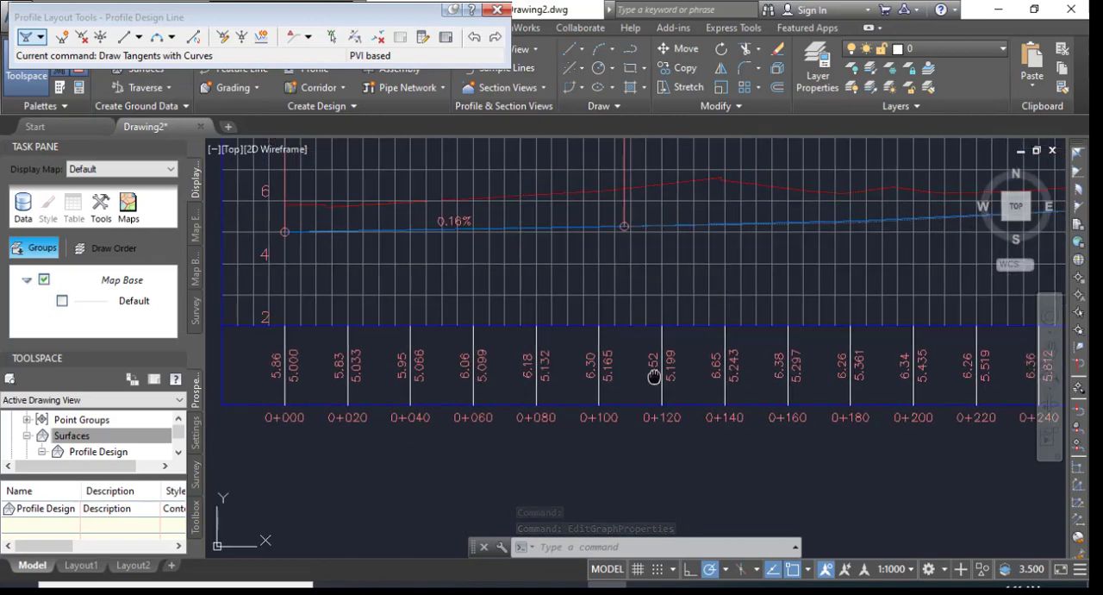
{"action": "scroll", "coordinate": [703, 369], "scroll_direction": "up", "scroll_amount": 3}
{"action": "scroll", "coordinate": [510, 372], "scroll_direction": "down", "scroll_amount": 4}
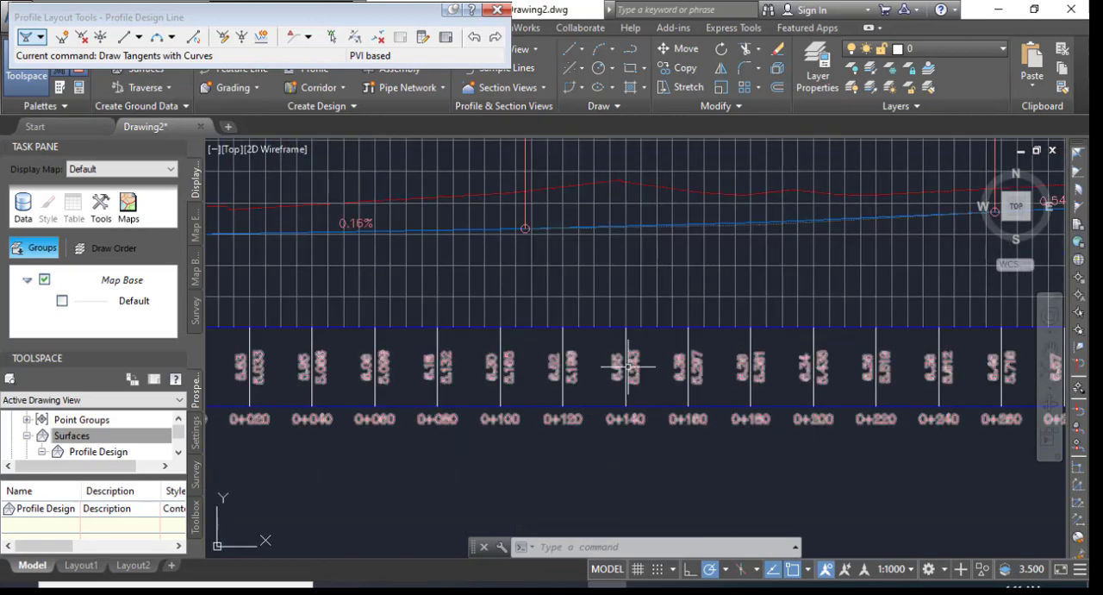
{"action": "scroll", "coordinate": [435, 359], "scroll_direction": "down", "scroll_amount": 6}
{"action": "scroll", "coordinate": [862, 354], "scroll_direction": "up", "scroll_amount": 4}
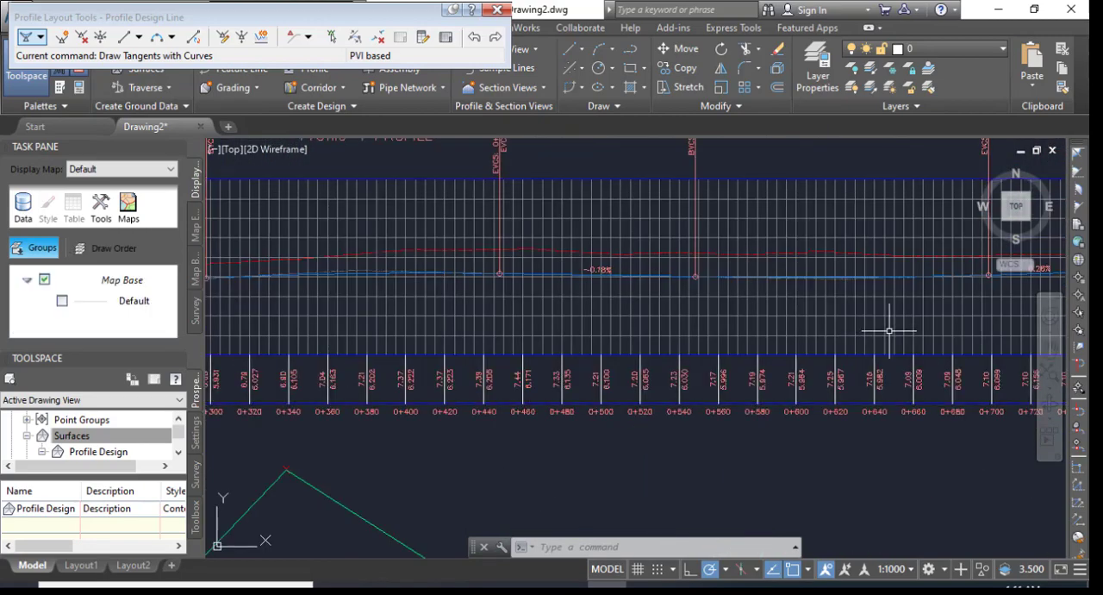
{"action": "middle_click_drag", "start_coordinate": [889, 322], "coordinate": [475, 320]}
{"action": "scroll", "coordinate": [702, 367], "scroll_direction": "up", "scroll_amount": 4}
{"action": "scroll", "coordinate": [785, 346], "scroll_direction": "down", "scroll_amount": 4}
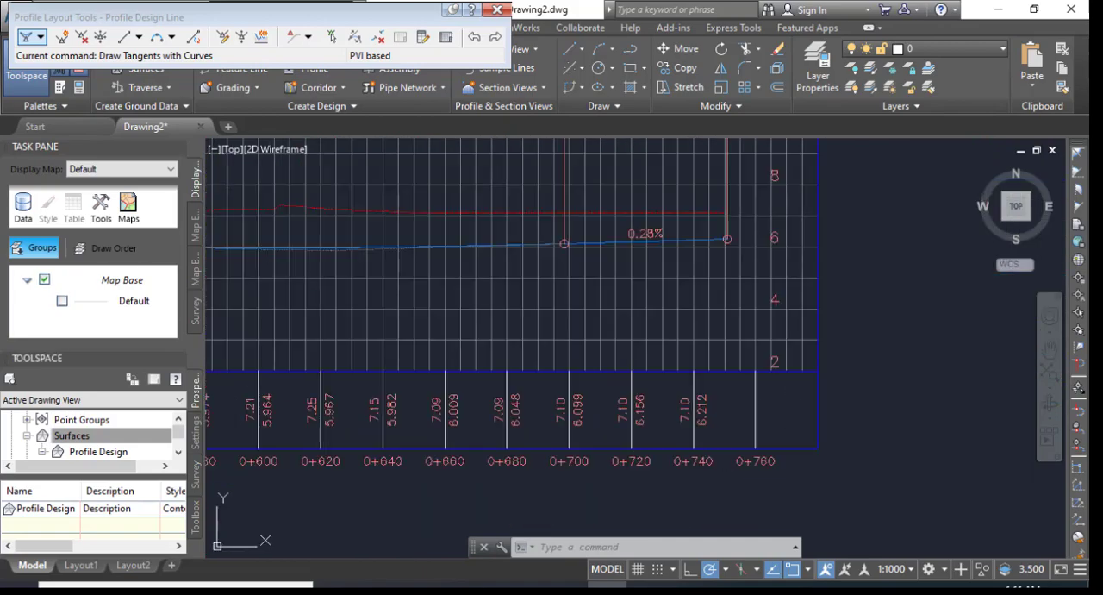
{"action": "scroll", "coordinate": [827, 327], "scroll_direction": "down", "scroll_amount": 6}
{"action": "scroll", "coordinate": [324, 334], "scroll_direction": "up", "scroll_amount": 2}
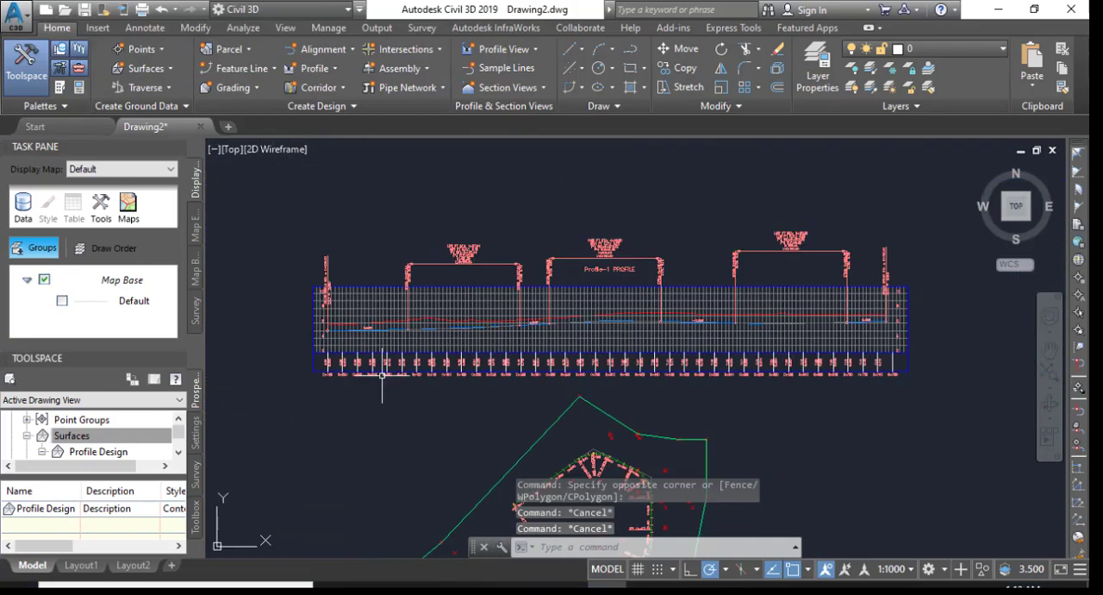
Close the design line's Profile Layout Tools and review the finished profile view with its band.
{"action": "scroll", "coordinate": [382, 375], "scroll_direction": "up", "scroll_amount": 2}
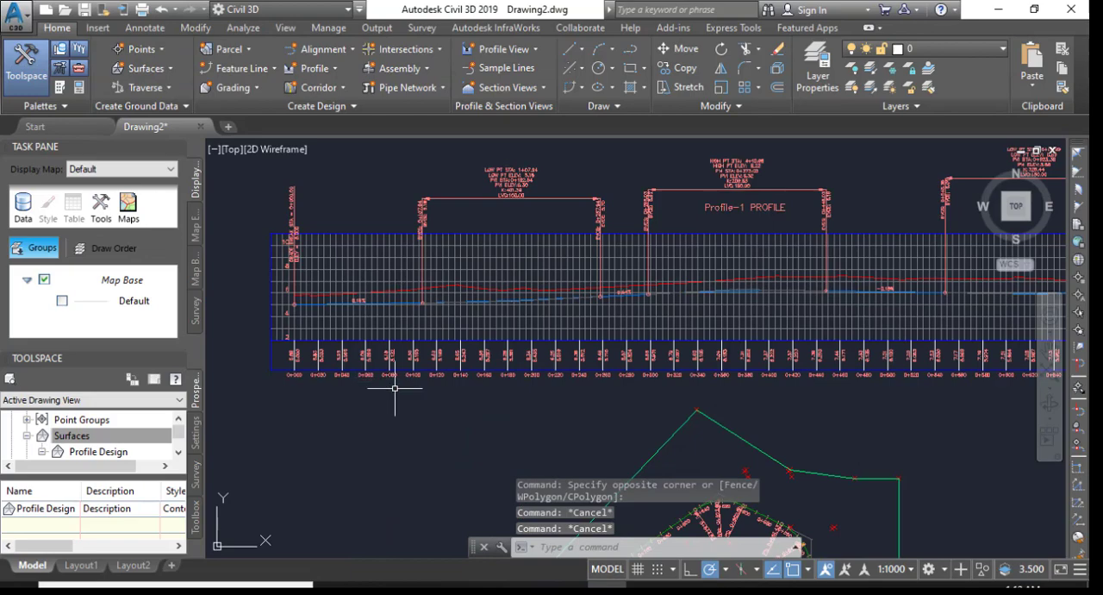
{"action": "scroll", "coordinate": [382, 392], "scroll_direction": "up", "scroll_amount": 2}
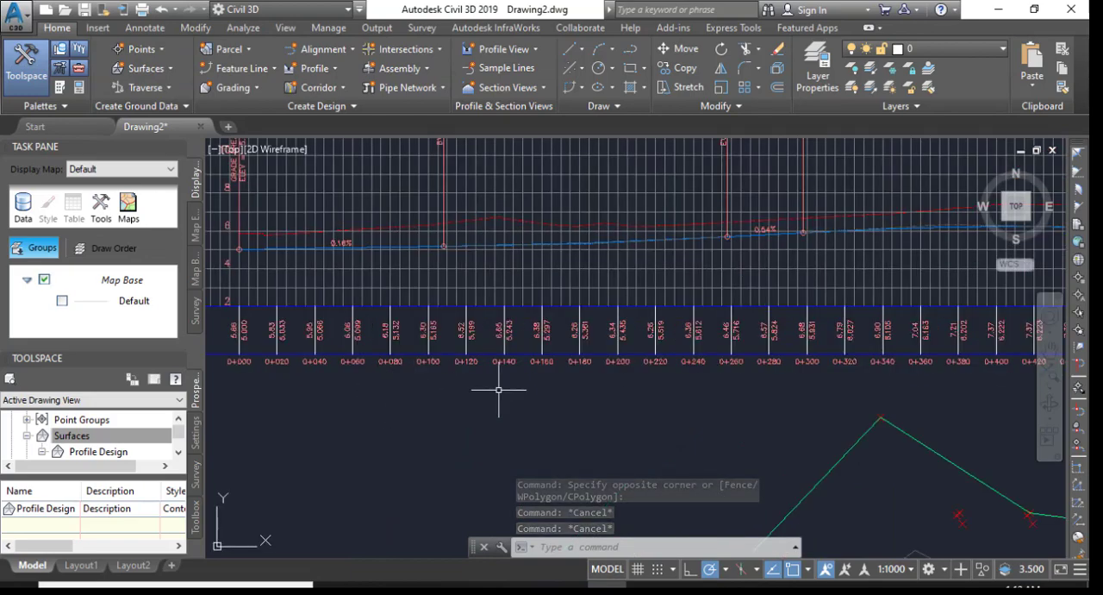
{"action": "scroll", "coordinate": [440, 367], "scroll_direction": "down", "scroll_amount": 4}
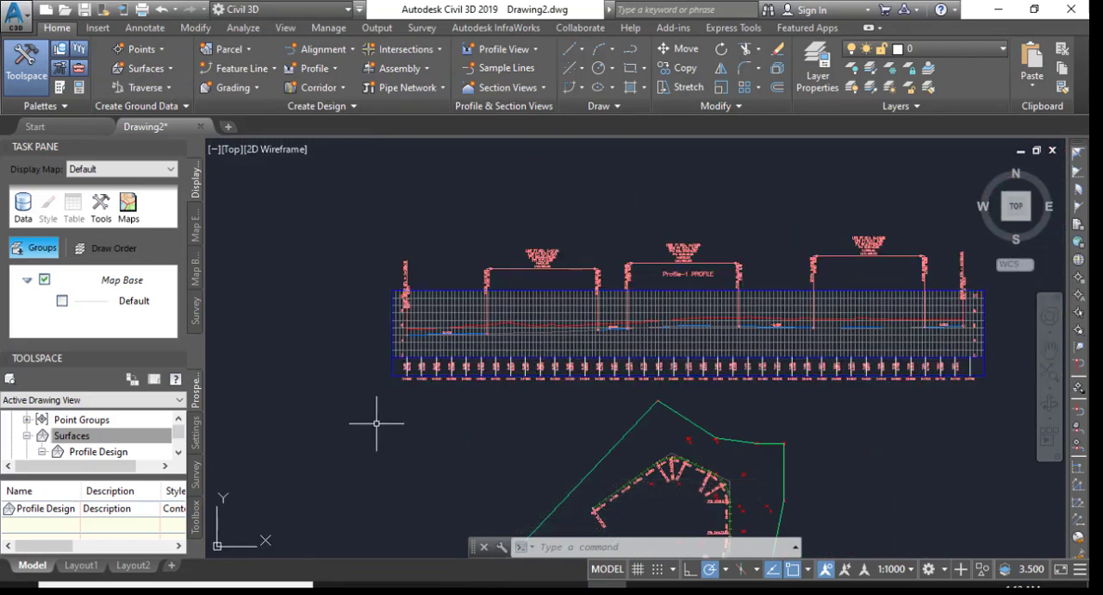
Examine the design line's first tangent against the surface profile and the band elevations at the opening stations.
{"action": "scroll", "coordinate": [397, 330], "scroll_direction": "up", "scroll_amount": 2}
{"action": "scroll", "coordinate": [424, 353], "scroll_direction": "up", "scroll_amount": 2}
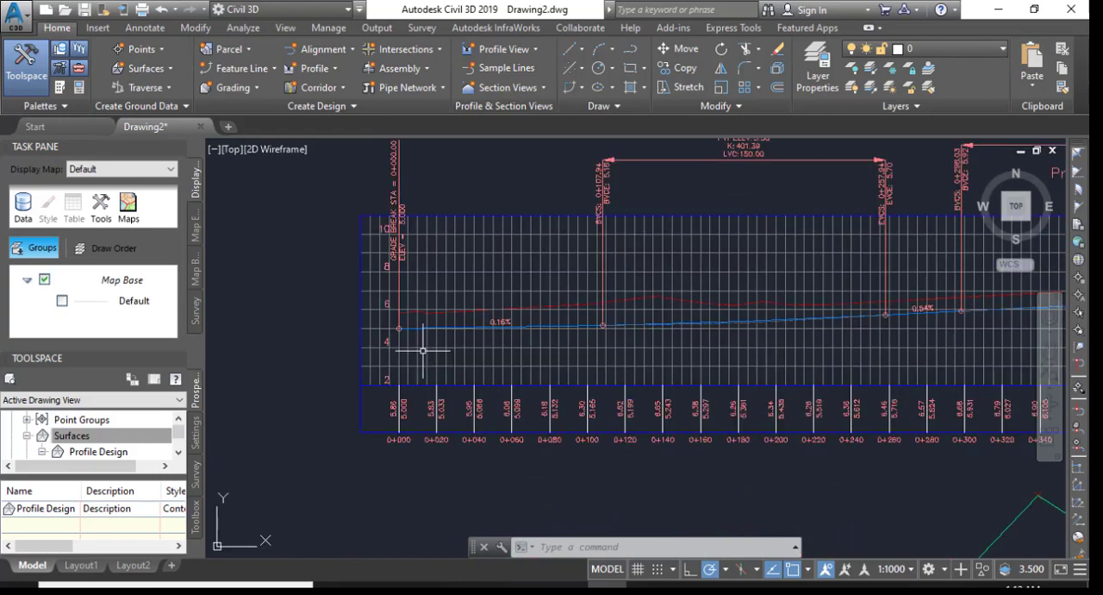
{"action": "scroll", "coordinate": [423, 351], "scroll_direction": "up", "scroll_amount": 3}
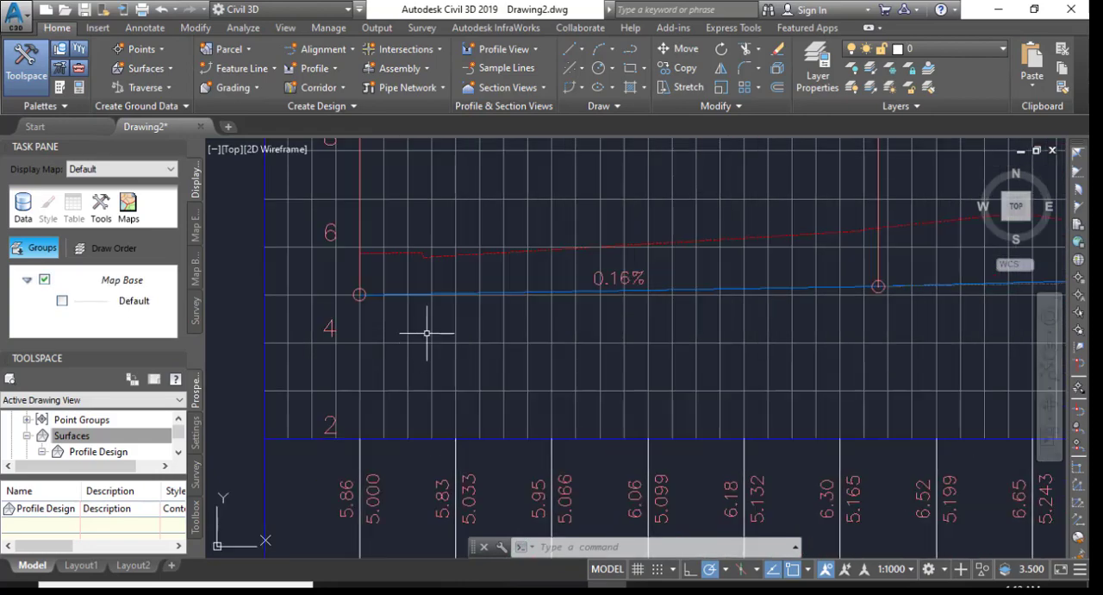
{"action": "mouse_move", "coordinate": [426, 318]}
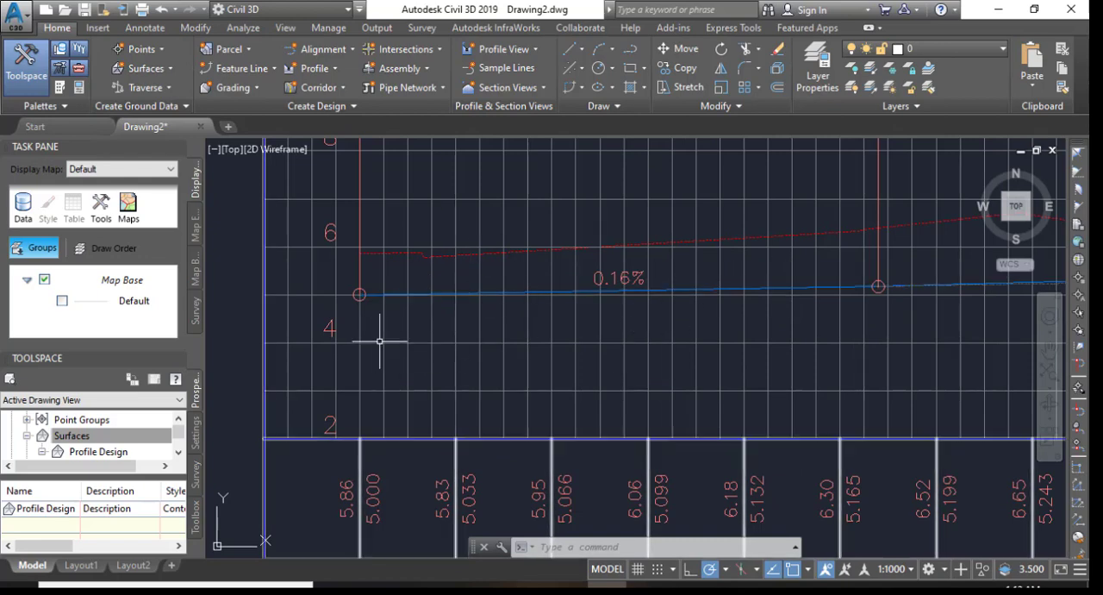
{"action": "mouse_move", "coordinate": [382, 331]}
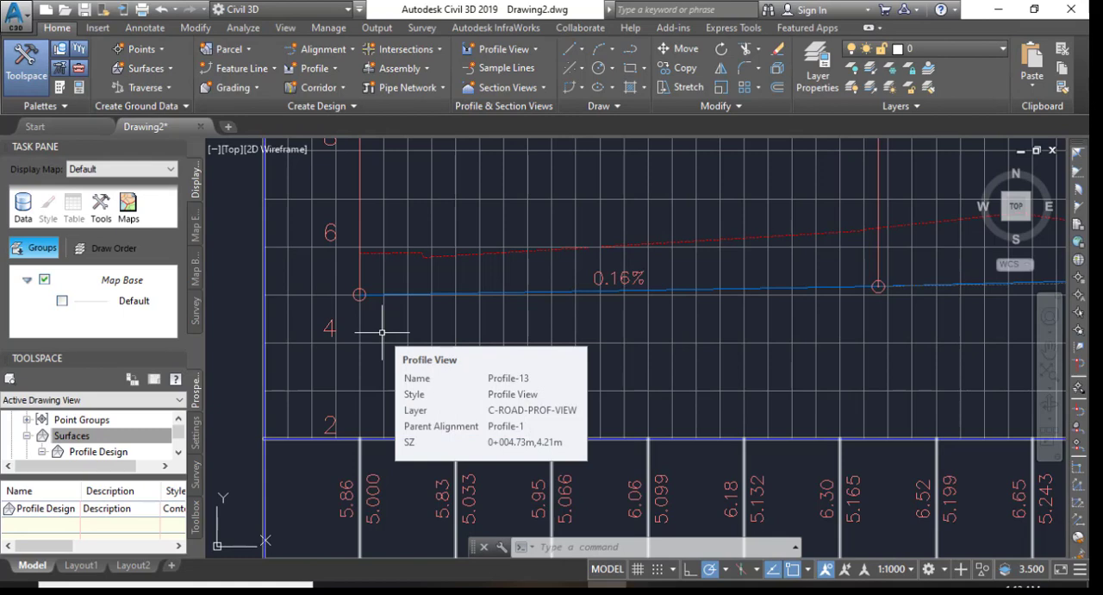
{"action": "mouse_move", "coordinate": [432, 354]}
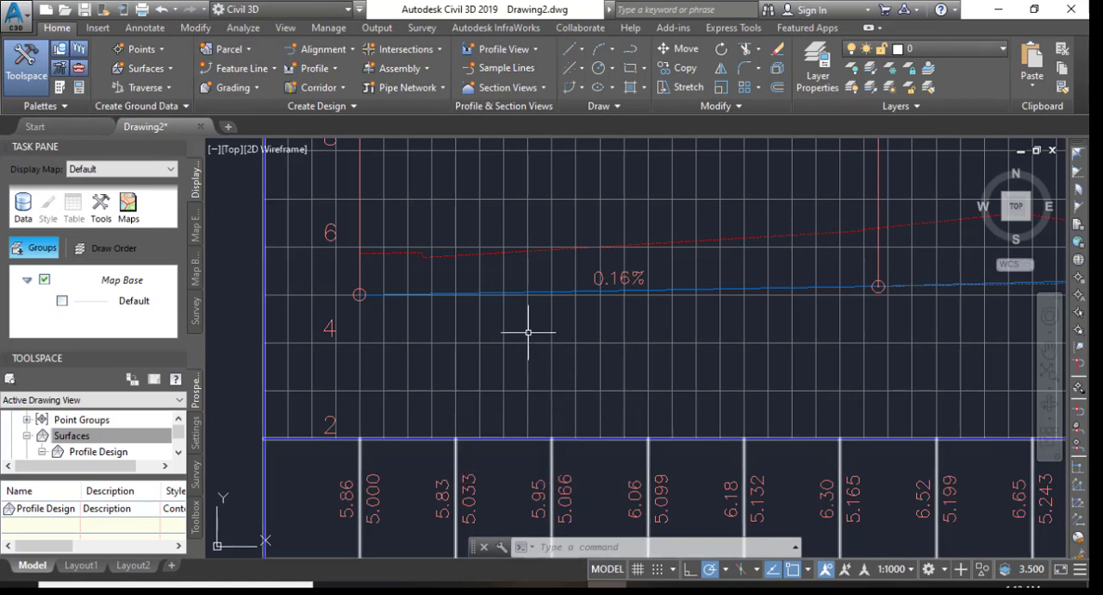
{"action": "mouse_move", "coordinate": [529, 332]}
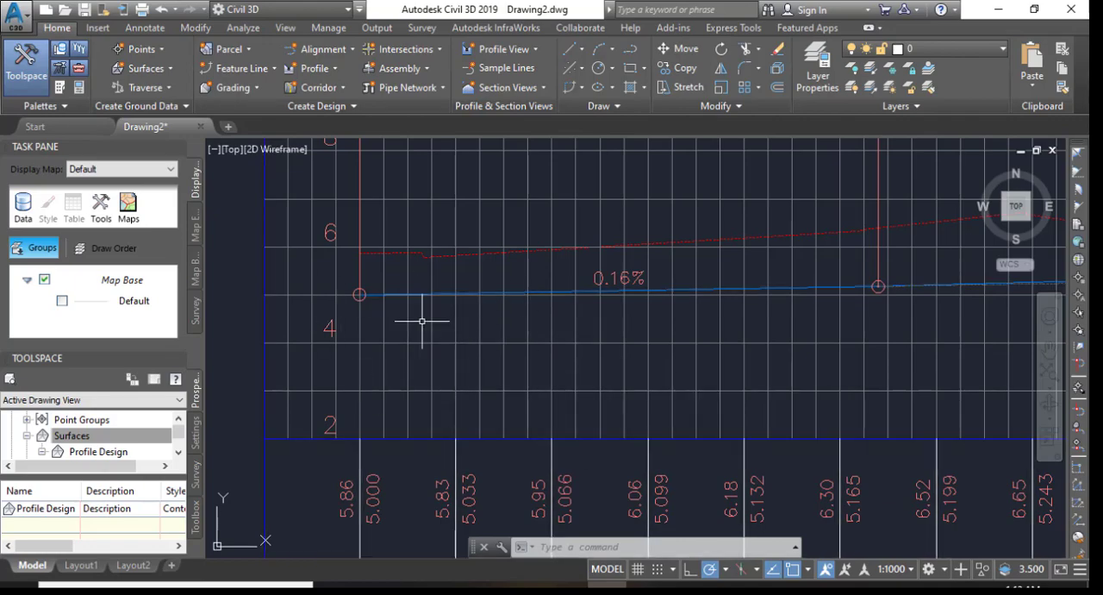
{"action": "mouse_move", "coordinate": [411, 281]}
{"action": "middle_mouse_down"}
{"action": "mouse_move", "coordinate": [453, 423]}
{"action": "mouse_move", "coordinate": [437, 344]}
{"action": "middle_mouse_up"}
{"action": "middle_click_drag", "start_coordinate": [443, 484], "coordinate": [488, 384]}
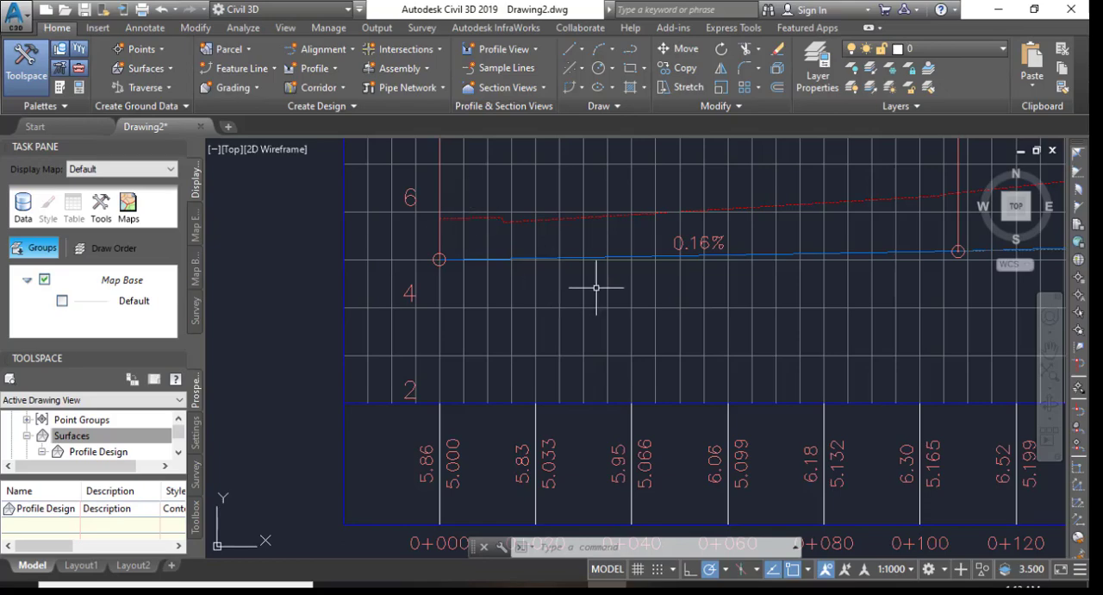
{"action": "mouse_move", "coordinate": [589, 285]}
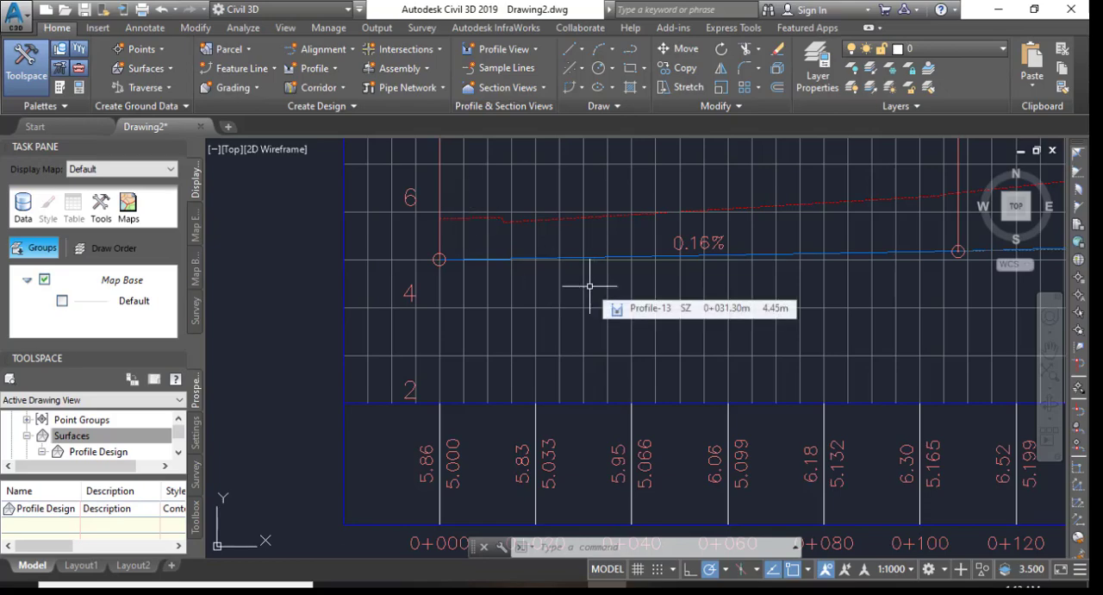
Follow the design line through its three vertical curves and the tangents between them, and return to the starting stations.
{"action": "middle_click_drag", "start_coordinate": [784, 287], "coordinate": [492, 239]}
{"action": "scroll", "coordinate": [785, 263], "scroll_direction": "down", "scroll_amount": 2}
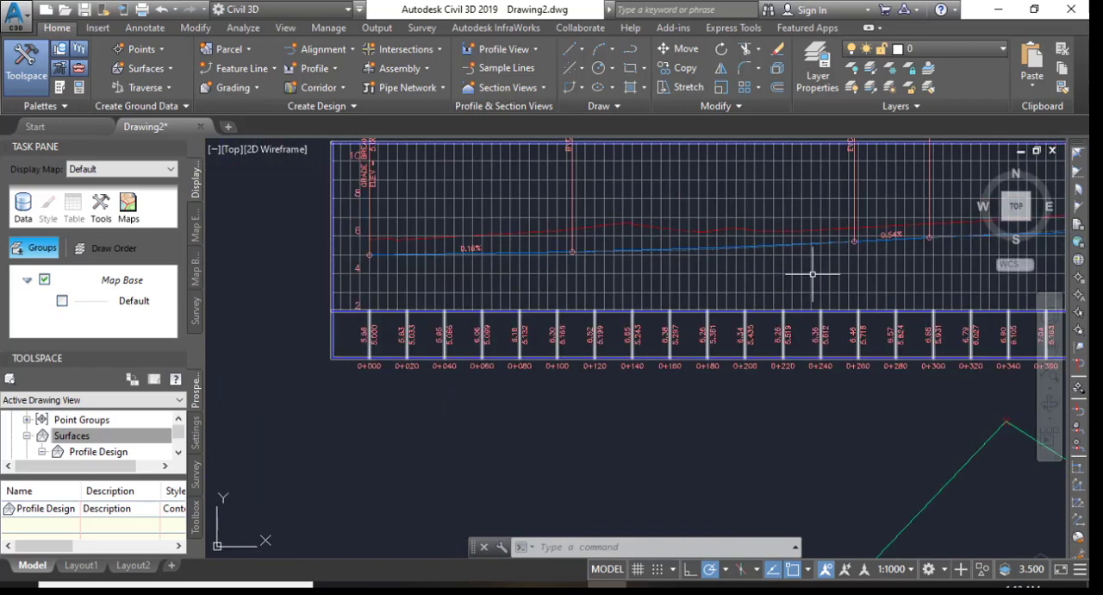
{"action": "middle_click_drag", "start_coordinate": [914, 294], "coordinate": [537, 300]}
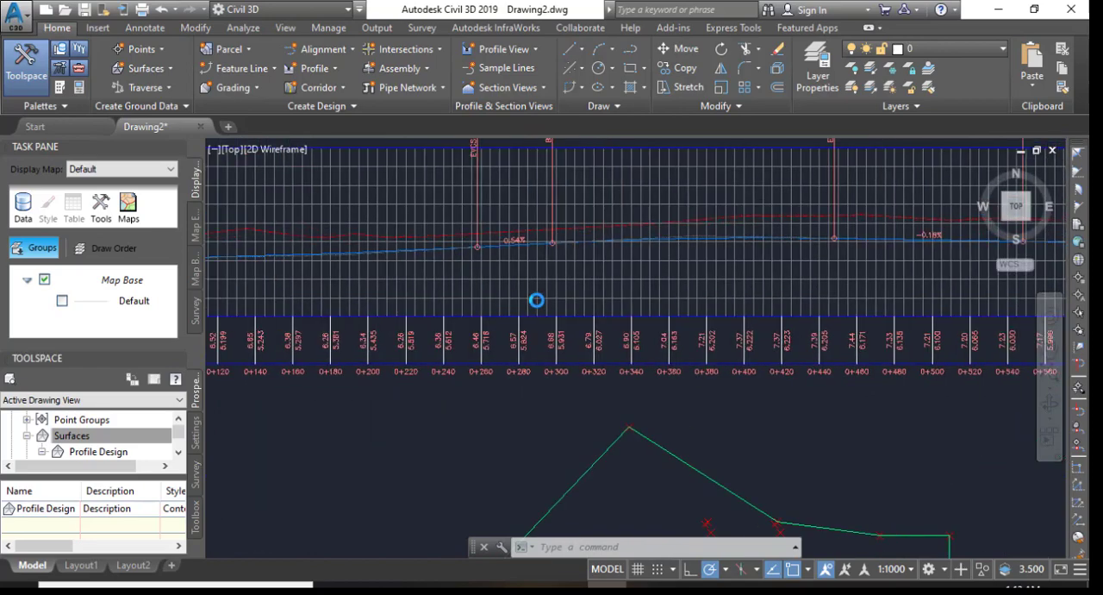
{"action": "middle_click_drag", "start_coordinate": [675, 293], "coordinate": [419, 297]}
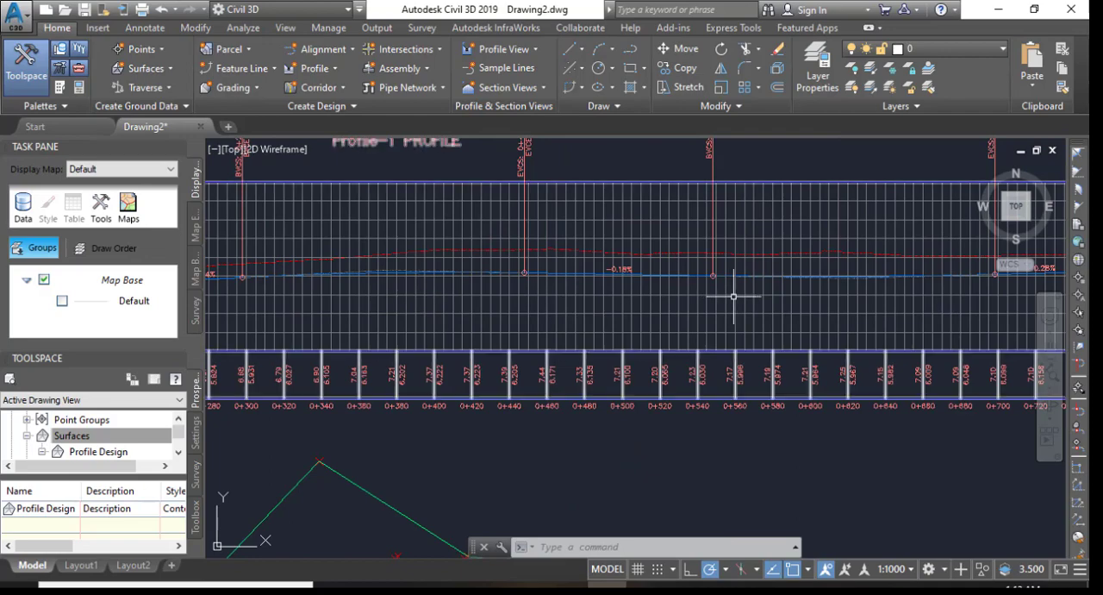
{"action": "mouse_move", "coordinate": [734, 295]}
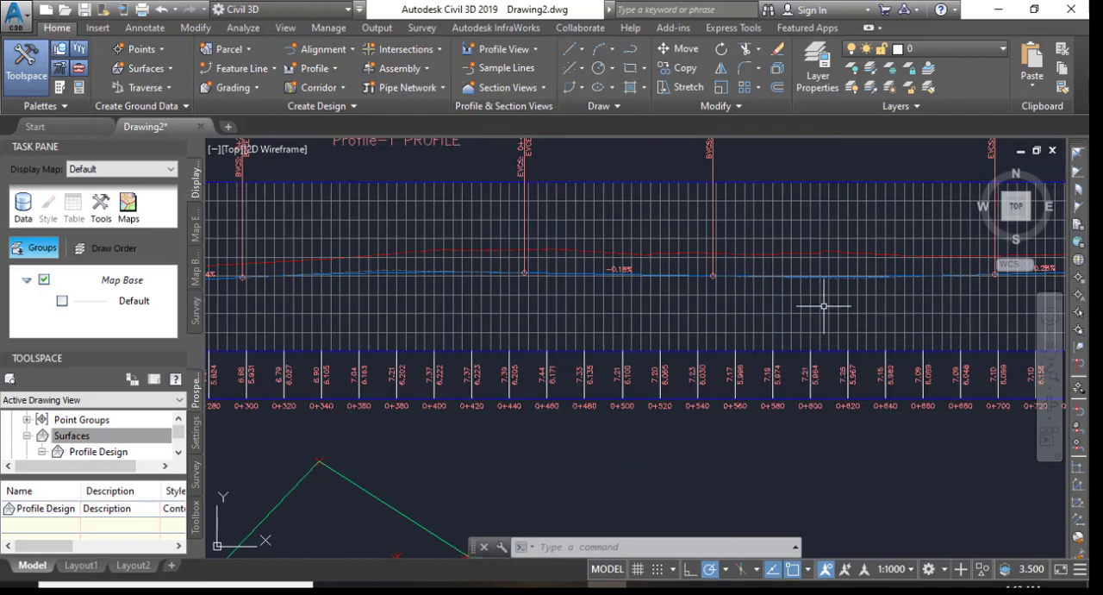
{"action": "middle_click_drag", "start_coordinate": [443, 284], "coordinate": [748, 291]}
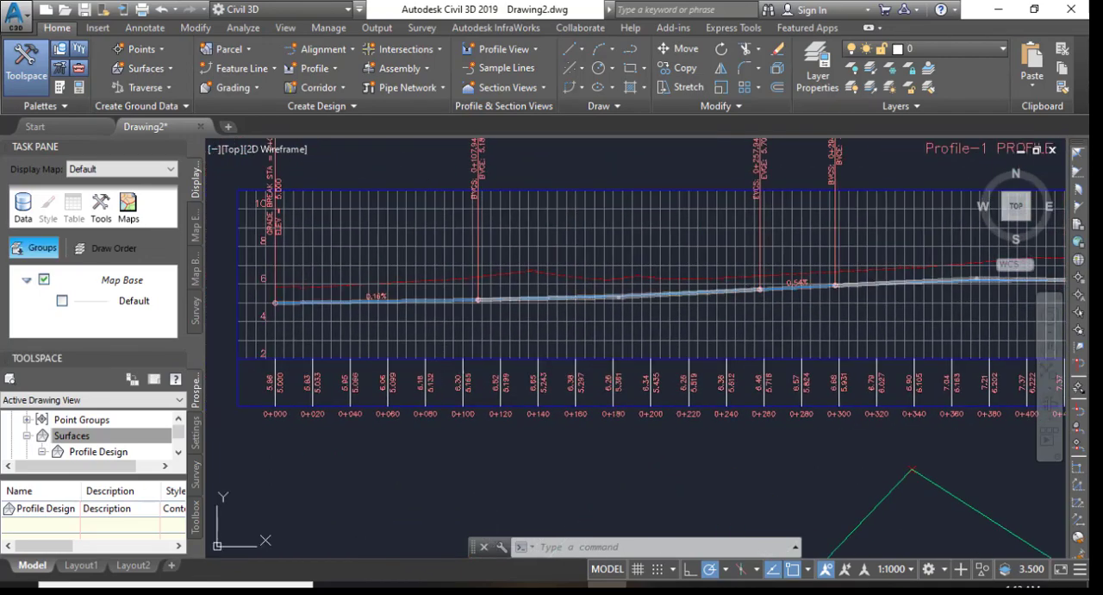
{"action": "left_click", "coordinate": [325, 67]}
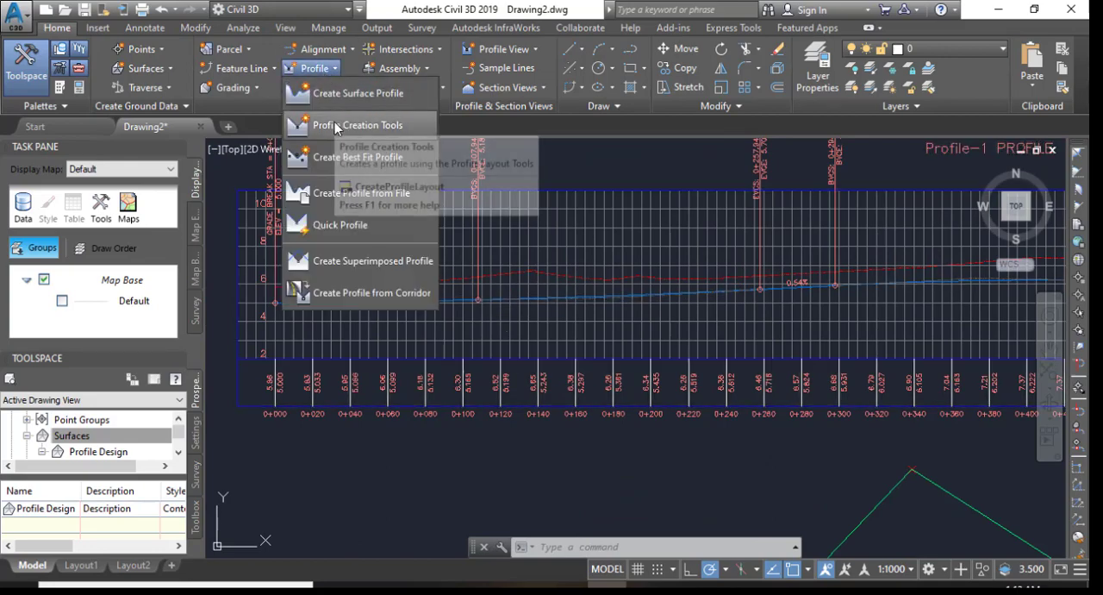
{"action": "left_click", "coordinate": [546, 155]}
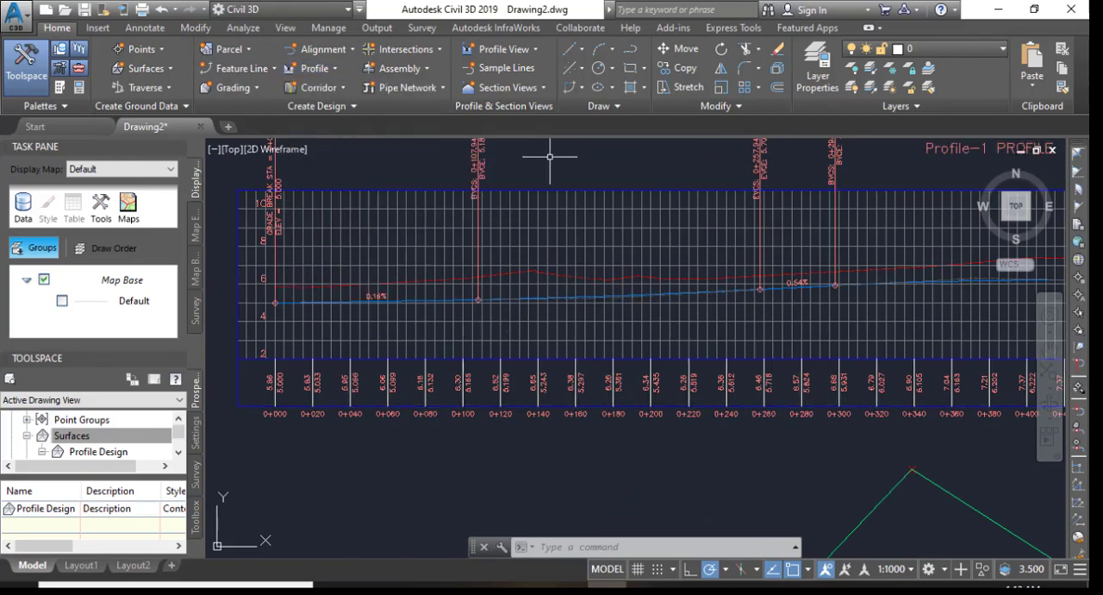
{"action": "left_click", "coordinate": [549, 156]}
Inspect the design line's starting point, its course to the end station, and the complete profile view above the alignment plan.
{"action": "scroll", "coordinate": [271, 332], "scroll_direction": "up", "scroll_amount": 6}
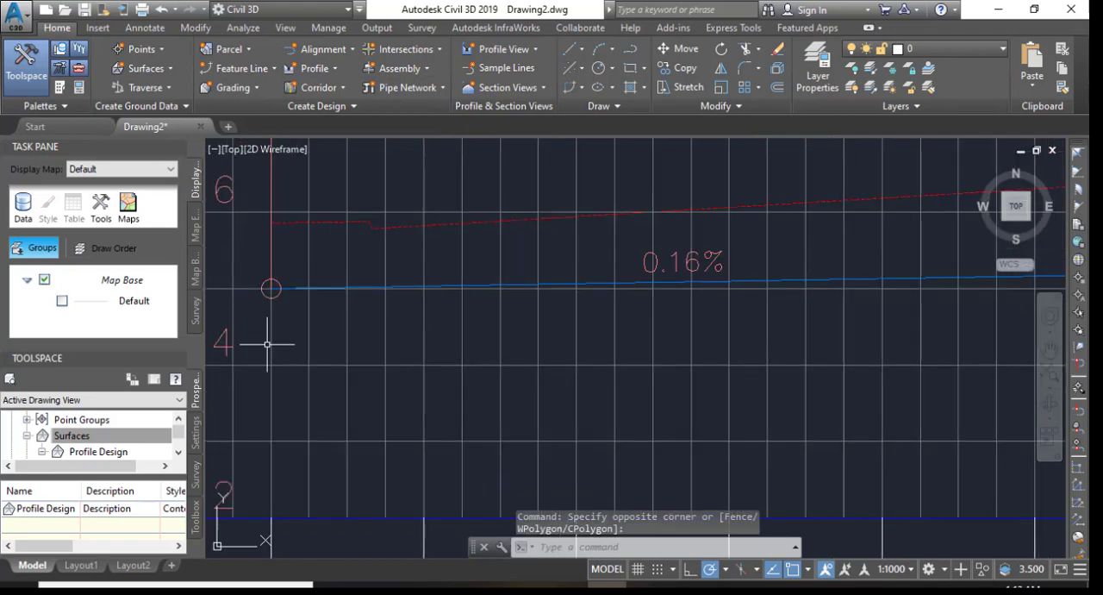
{"action": "middle_click_drag", "start_coordinate": [288, 310], "coordinate": [348, 322]}
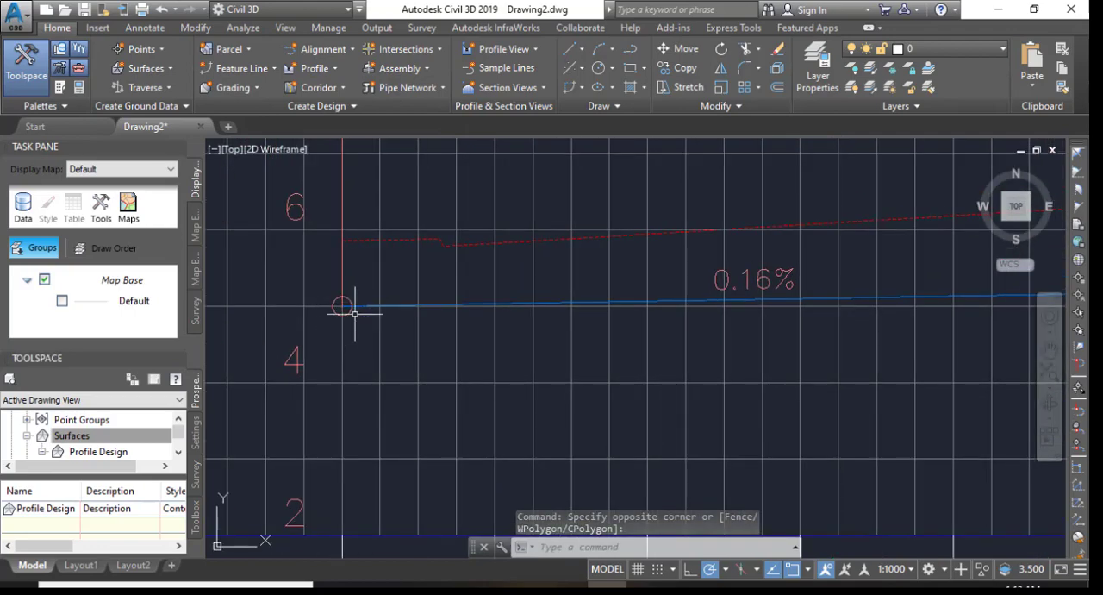
{"action": "scroll", "coordinate": [290, 255], "scroll_direction": "down", "scroll_amount": 4}
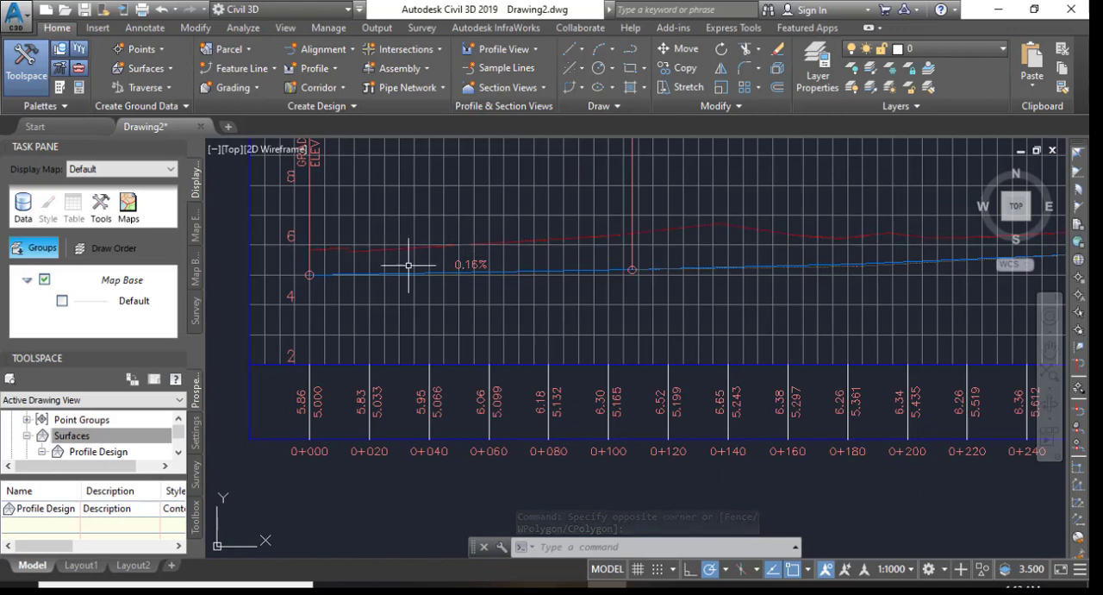
{"action": "scroll", "coordinate": [310, 302], "scroll_direction": "down", "scroll_amount": 5}
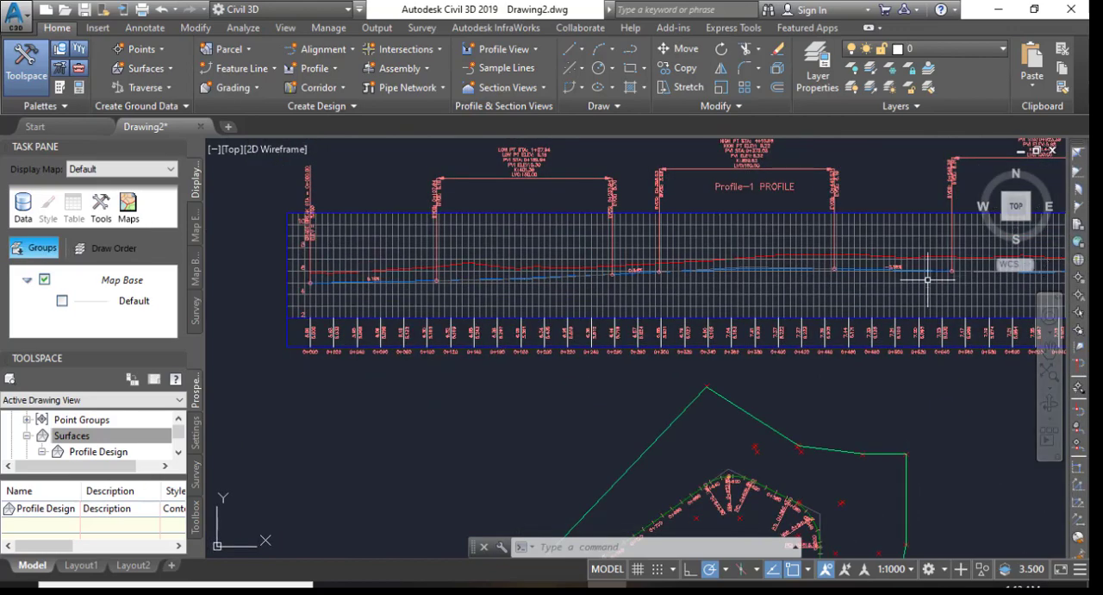
{"action": "mouse_move", "coordinate": [943, 276]}
{"action": "middle_mouse_down"}
{"action": "mouse_move", "coordinate": [749, 350]}
{"action": "mouse_move", "coordinate": [704, 305]}
{"action": "middle_mouse_up"}
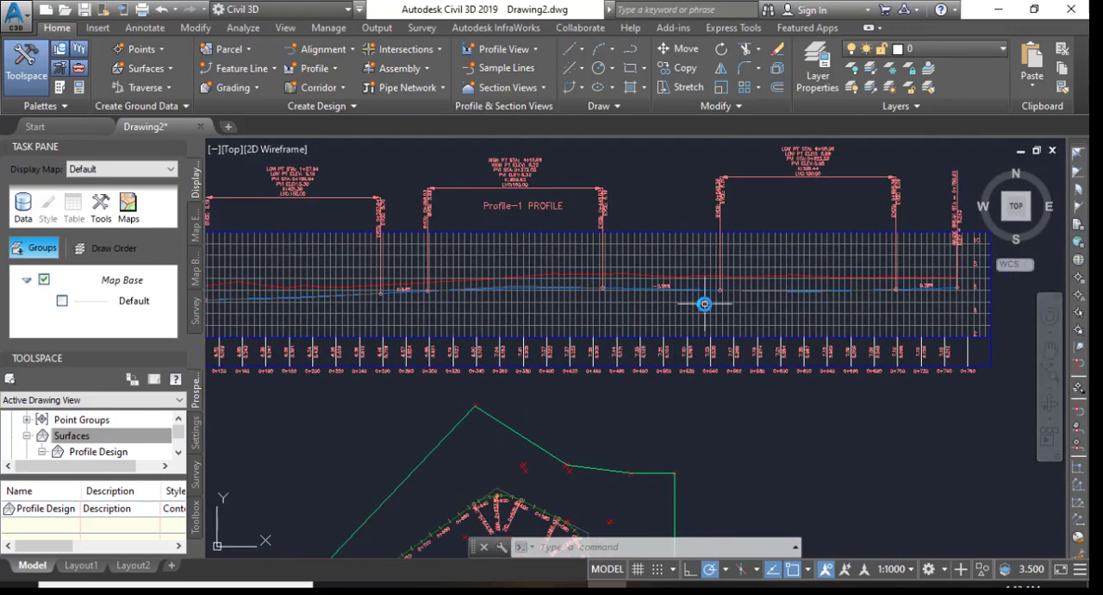
{"action": "scroll", "coordinate": [707, 310], "scroll_direction": "down", "scroll_amount": 3}
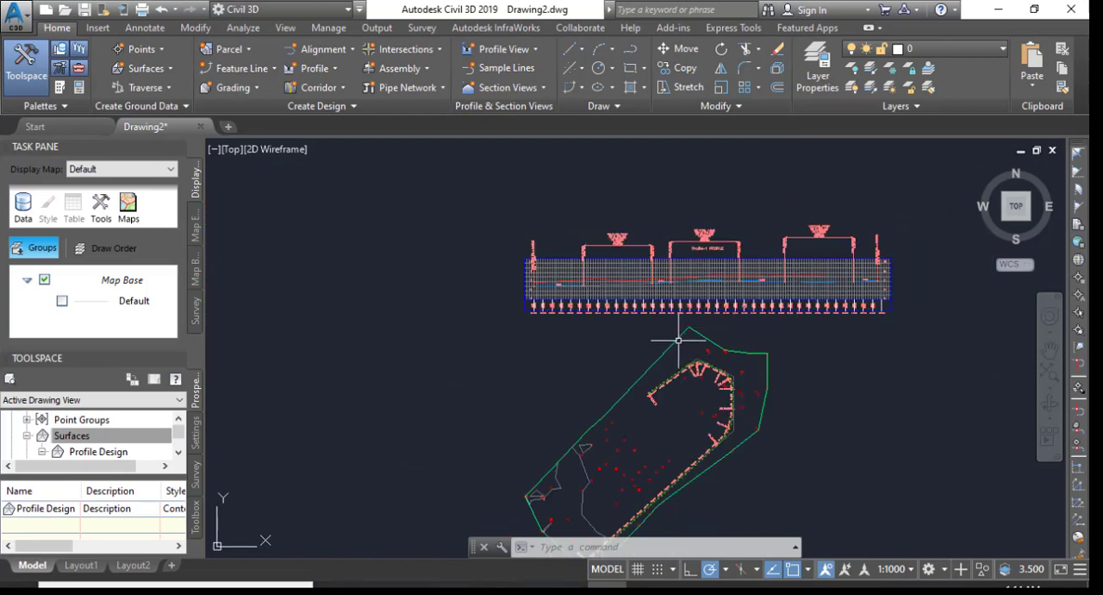
{"action": "scroll", "coordinate": [603, 349], "scroll_direction": "up", "scroll_amount": 2}
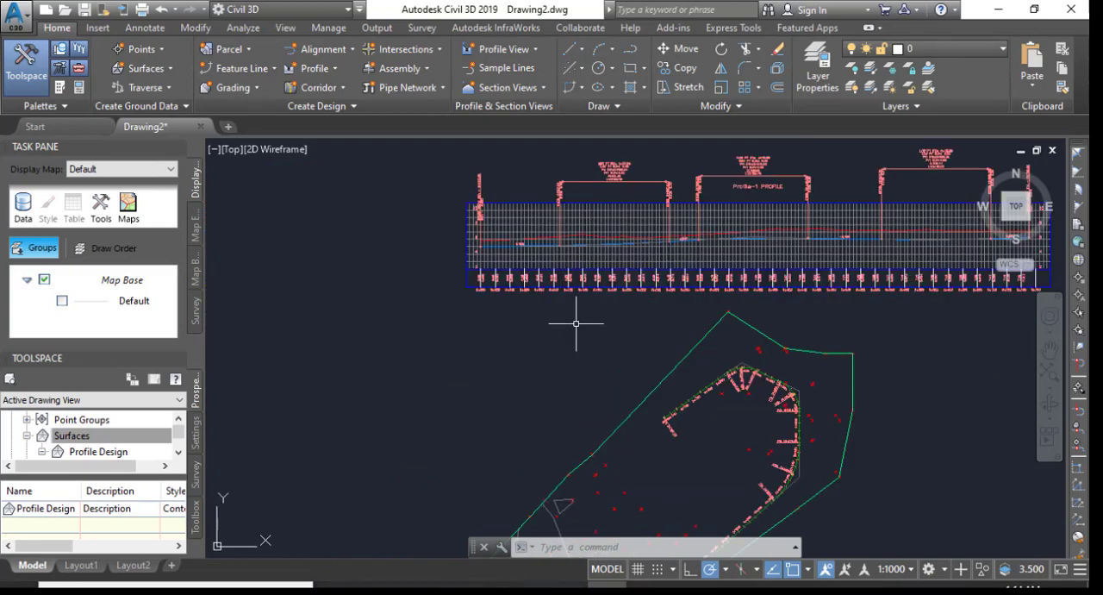
{"action": "mouse_move", "coordinate": [613, 309]}
{"action": "middle_mouse_down"}
{"action": "mouse_move", "coordinate": [546, 359]}
{"action": "mouse_move", "coordinate": [493, 364]}
{"action": "middle_mouse_up"}
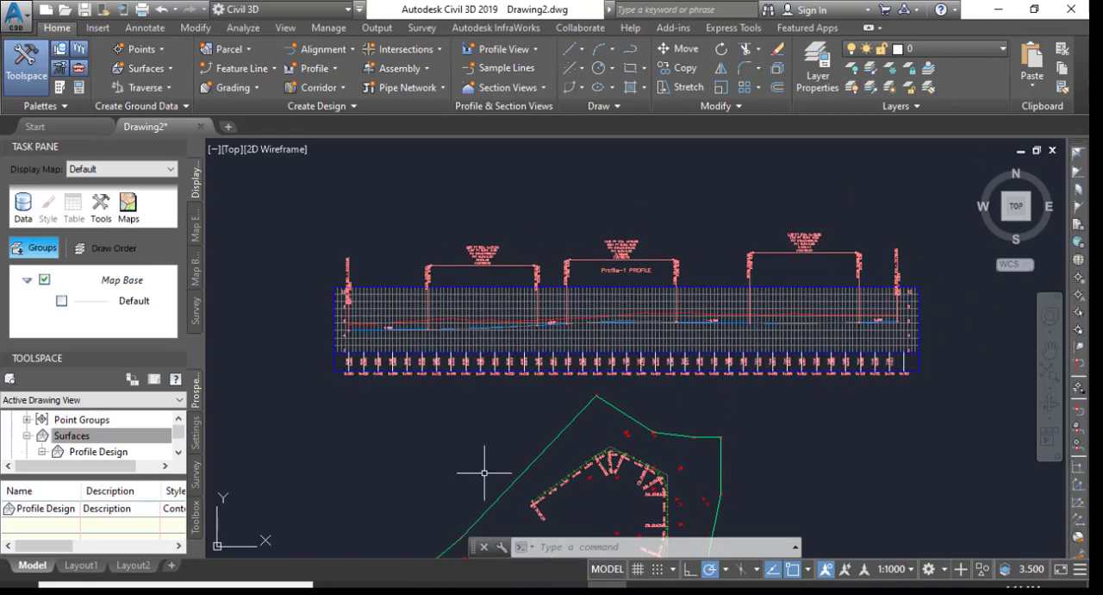